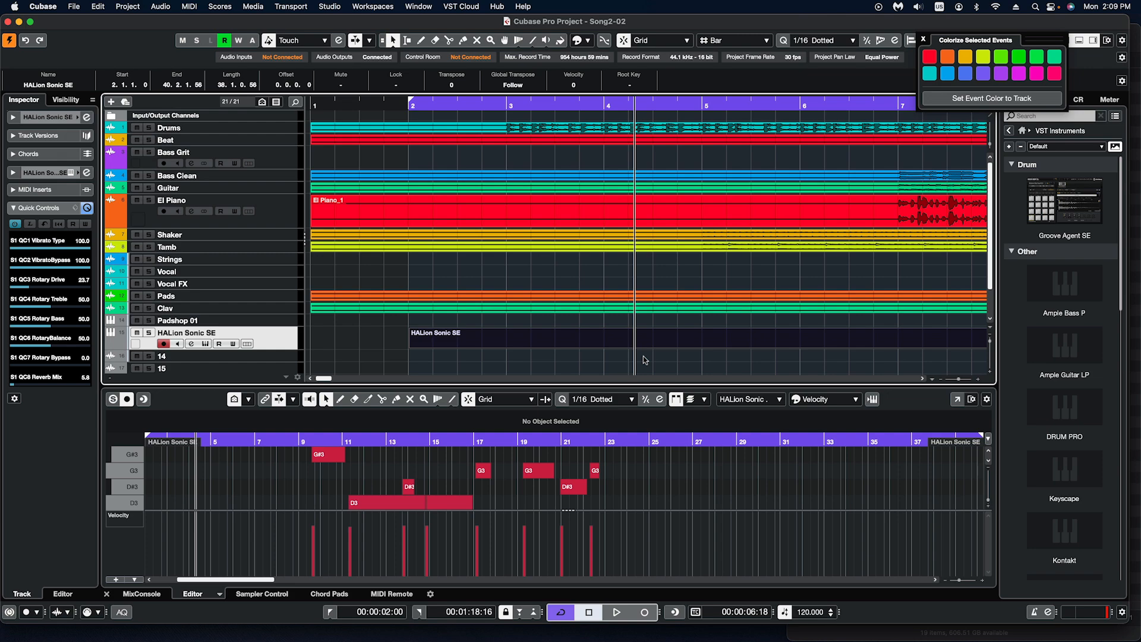
- Add one HALion Sonic SE instrument track with its audio output set to Master Buss
key(t)
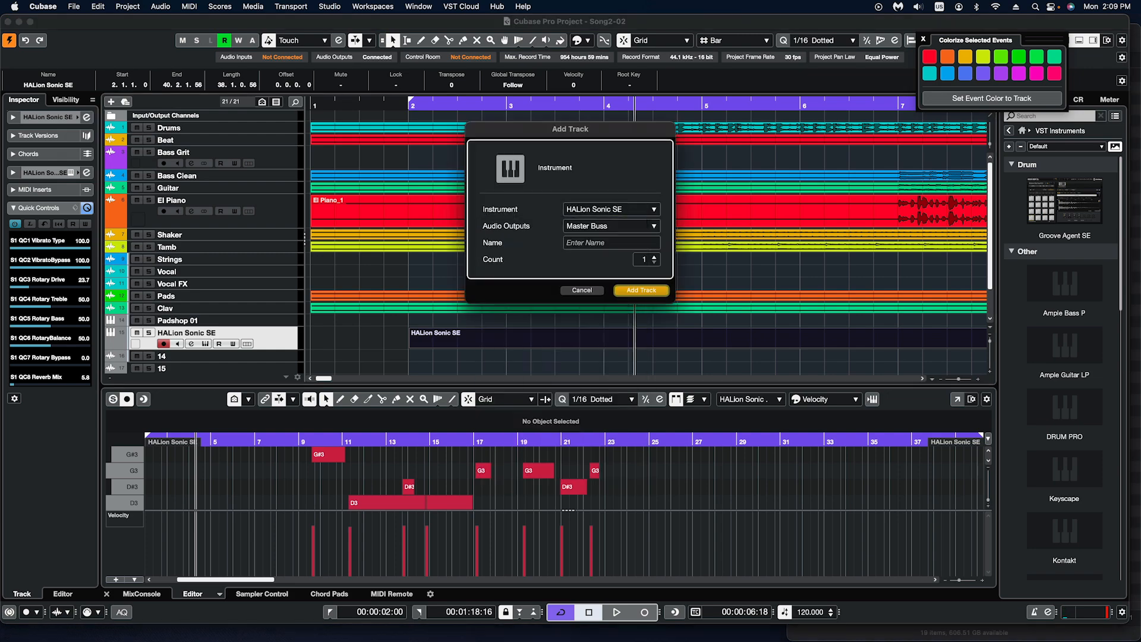
key(Return)
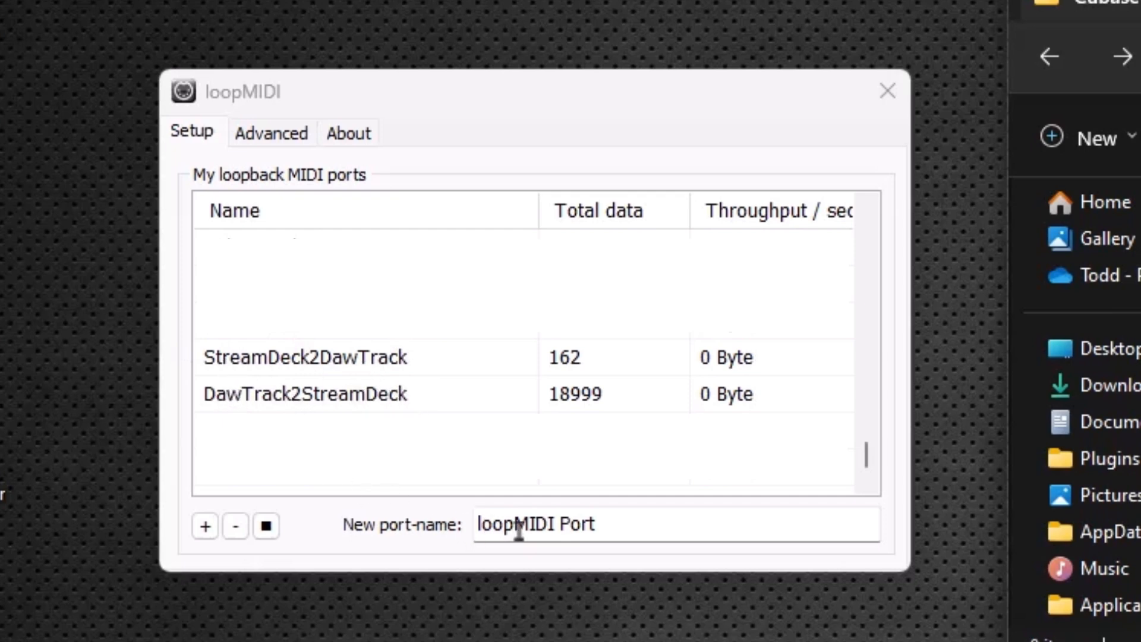
- In loopMIDI, enter StreamDeck2DawTrack as the name for a new loopback MIDI port
click(543, 529)
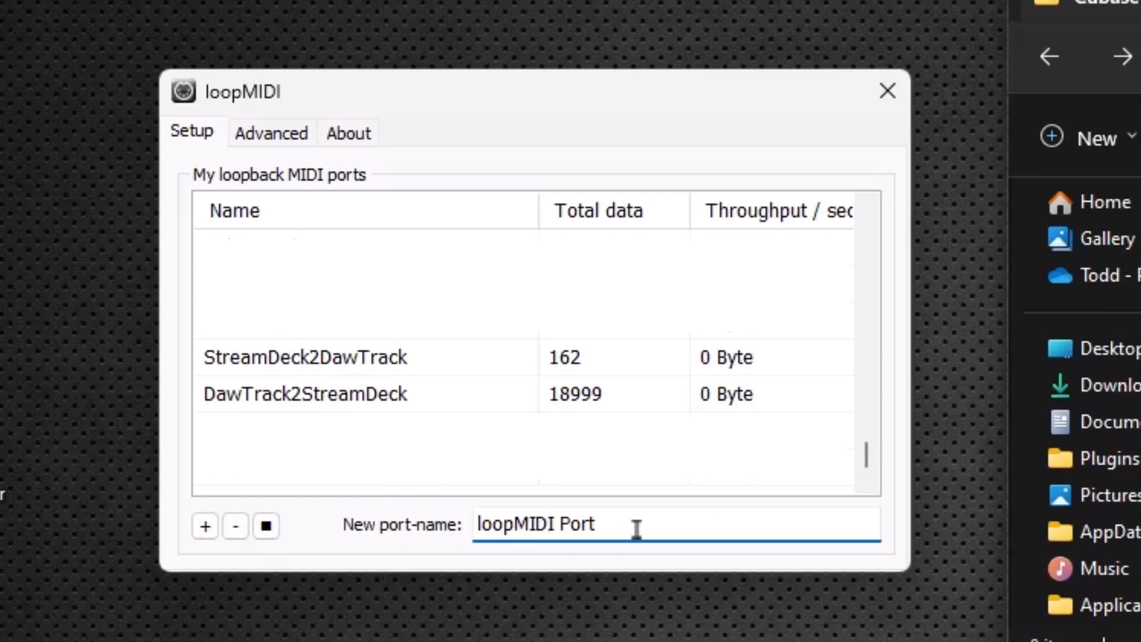
drag(637, 530, 438, 515)
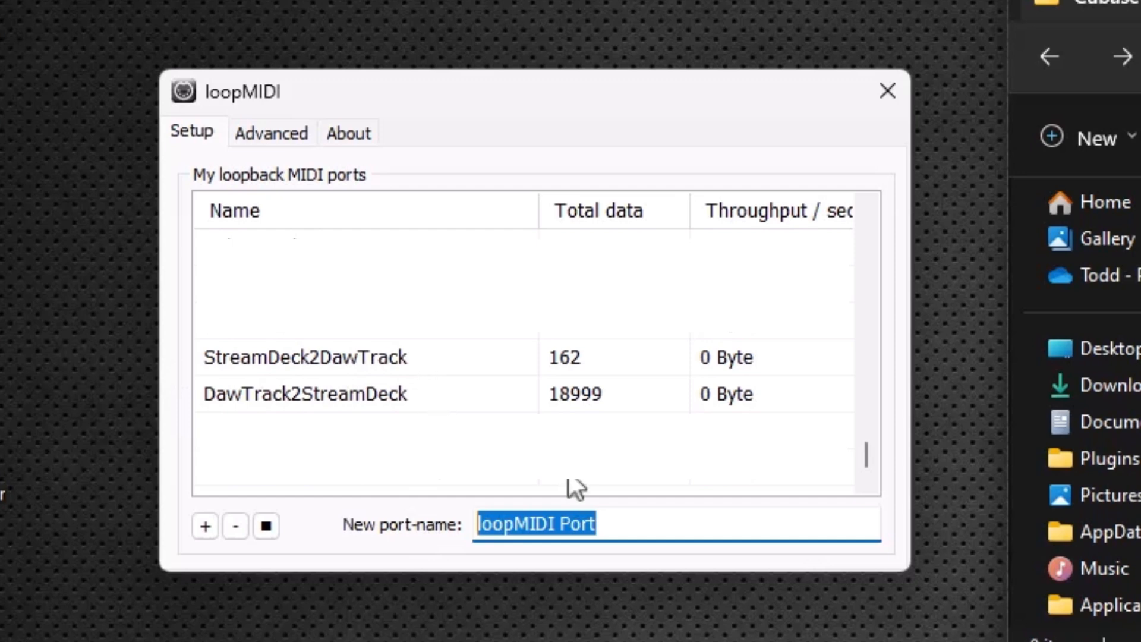
text(Str)
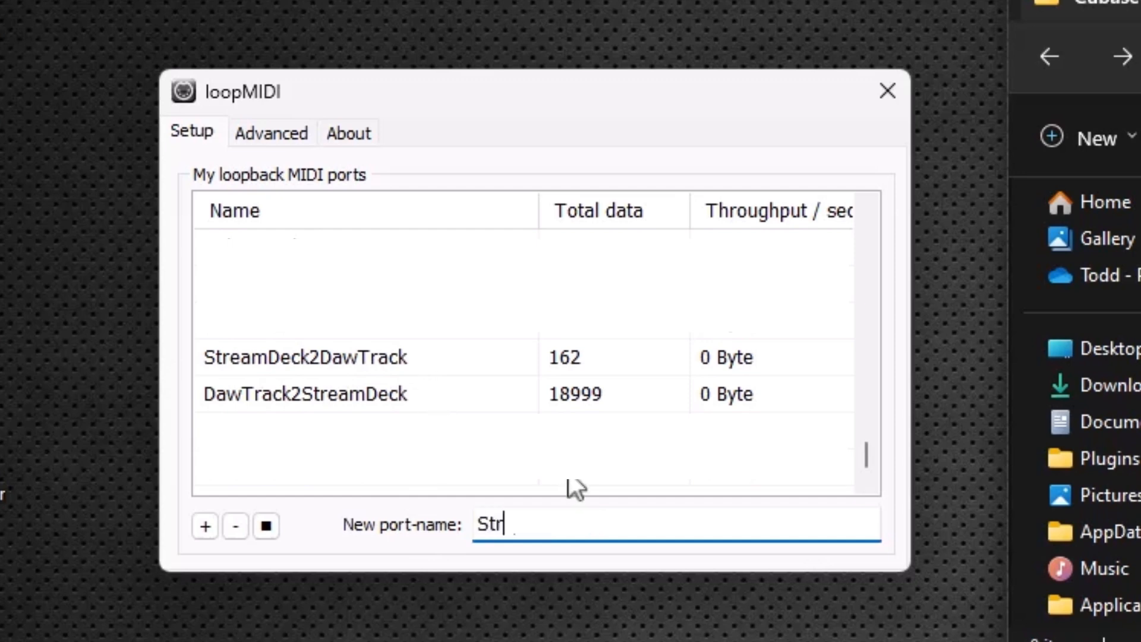
text(eamDe)
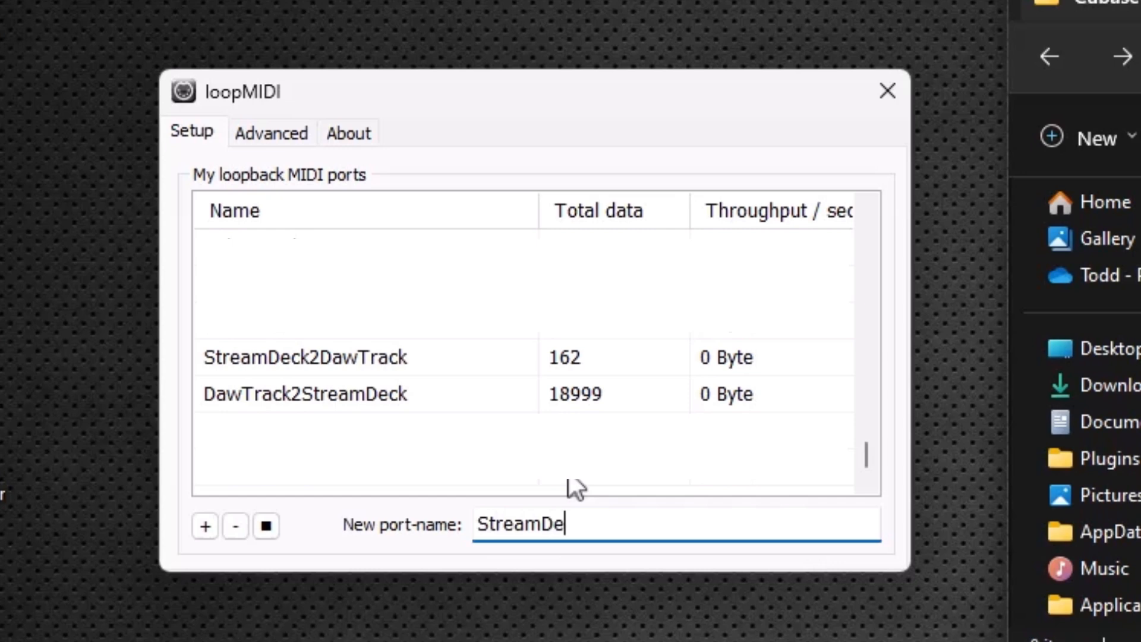
text(ck2DawTrack)
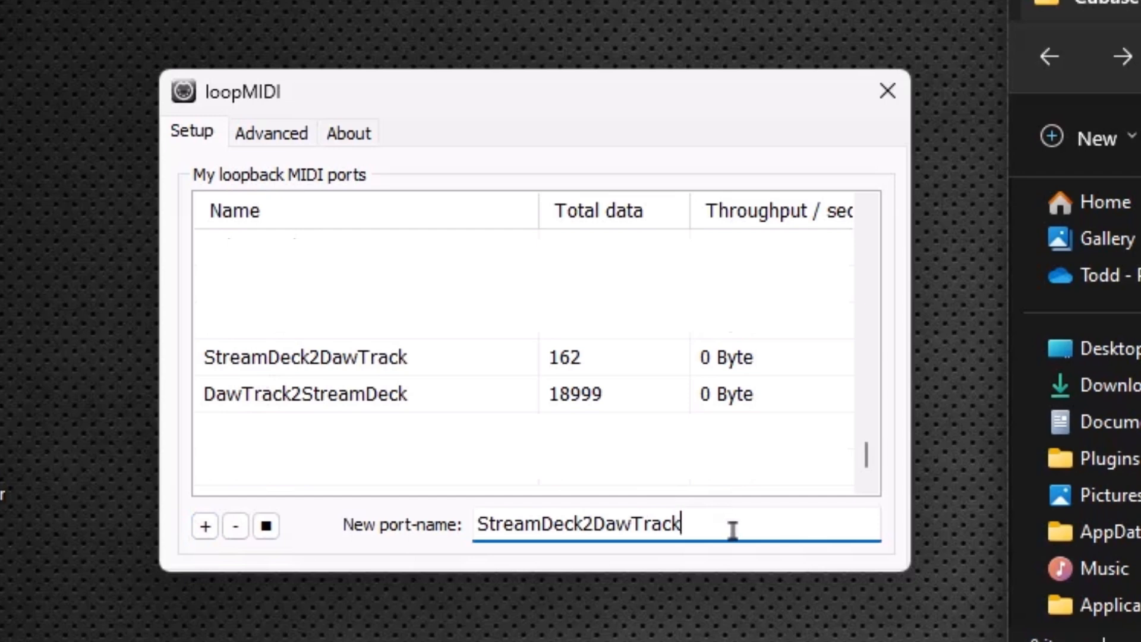
- Replace the new port name with DawTrack2StreamDeck and clear the name again
drag(696, 526, 444, 509)
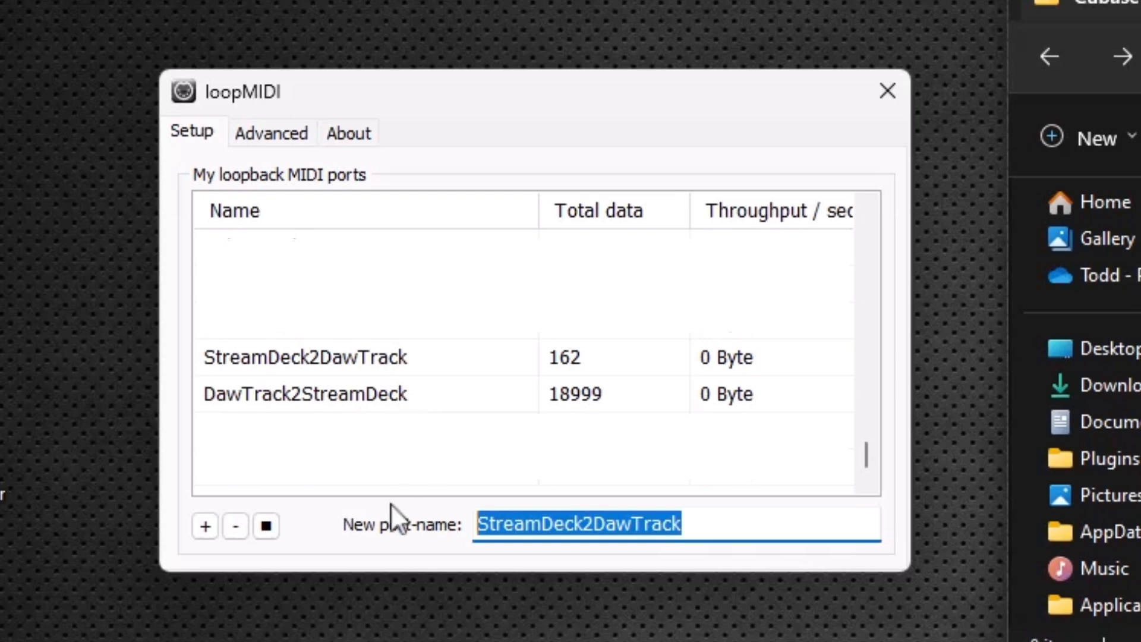
text(Daw)
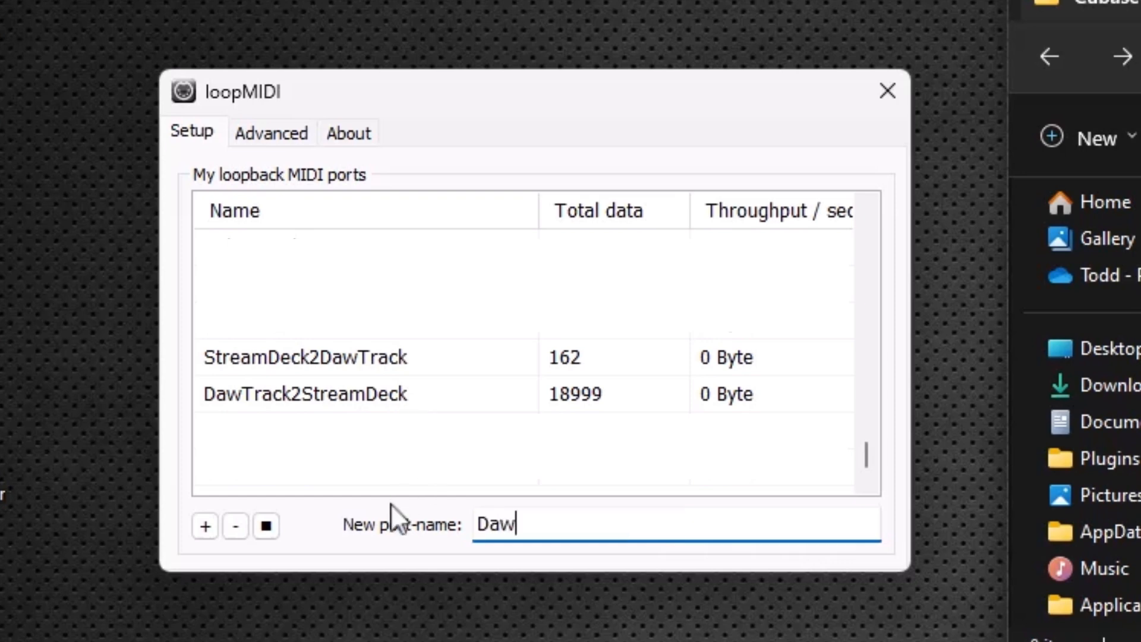
text(Track2StreamDeck)
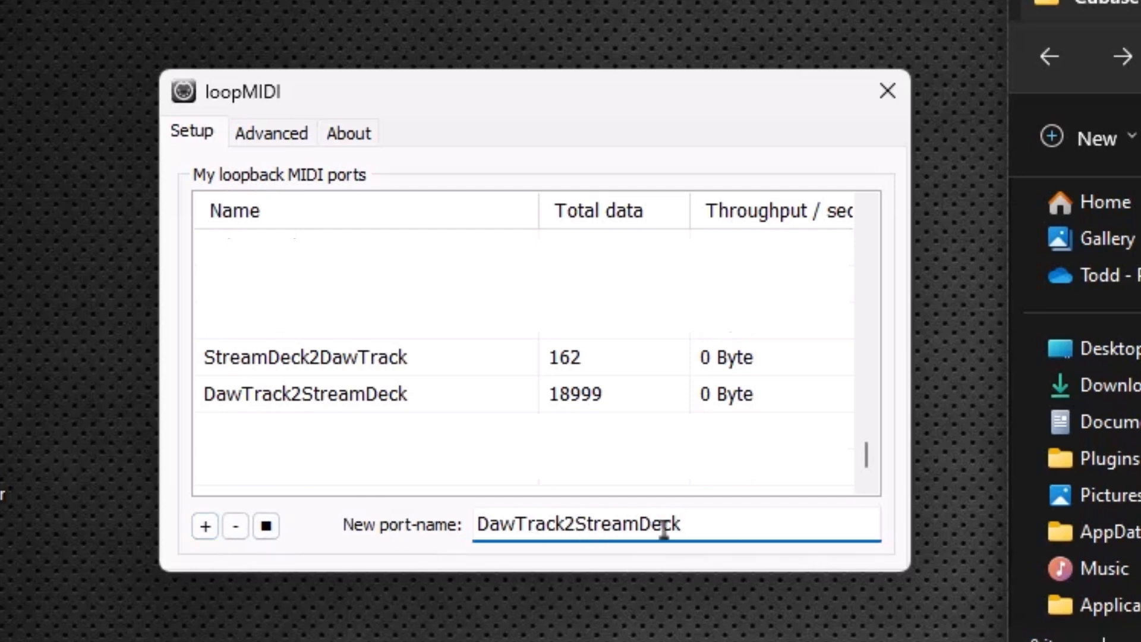
double_click(681, 523)
key(BackSpace)
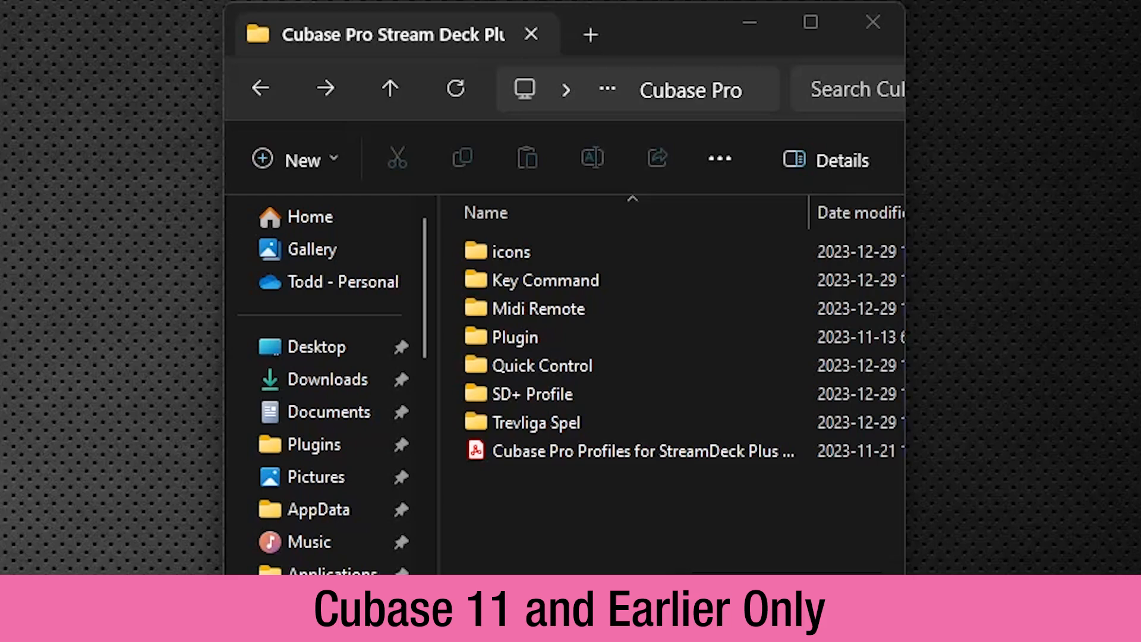
- In File Explorer, open the Win folder inside Key Command and bring up the Cubase 12 KeyCommands presets folder alongside it
click(527, 278)
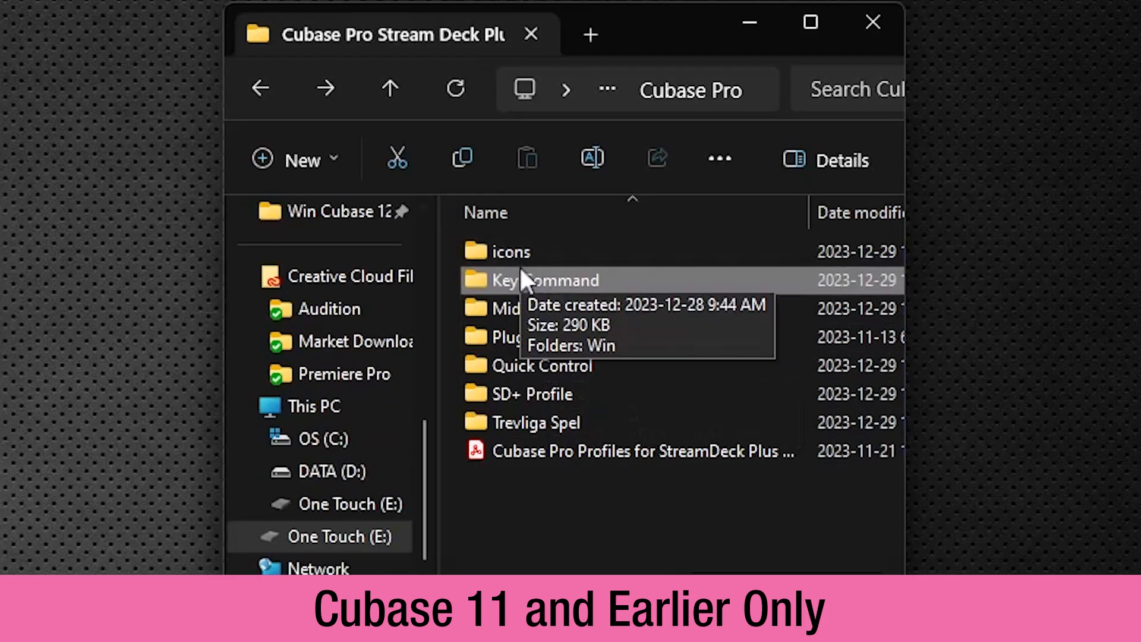
double_click(516, 272)
click(500, 250)
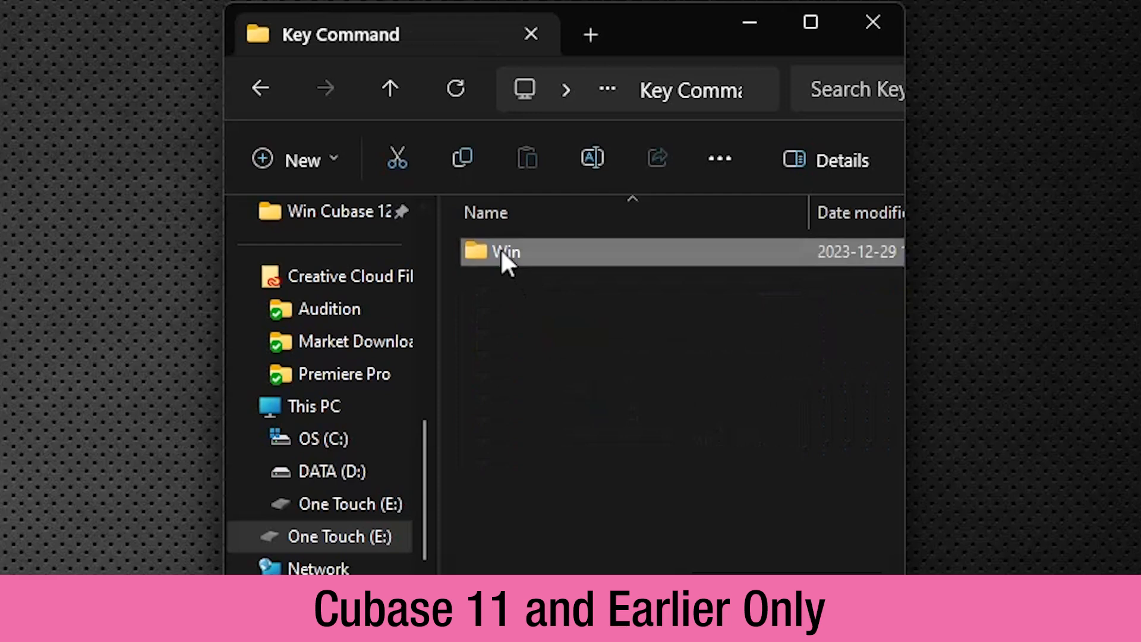
double_click(501, 249)
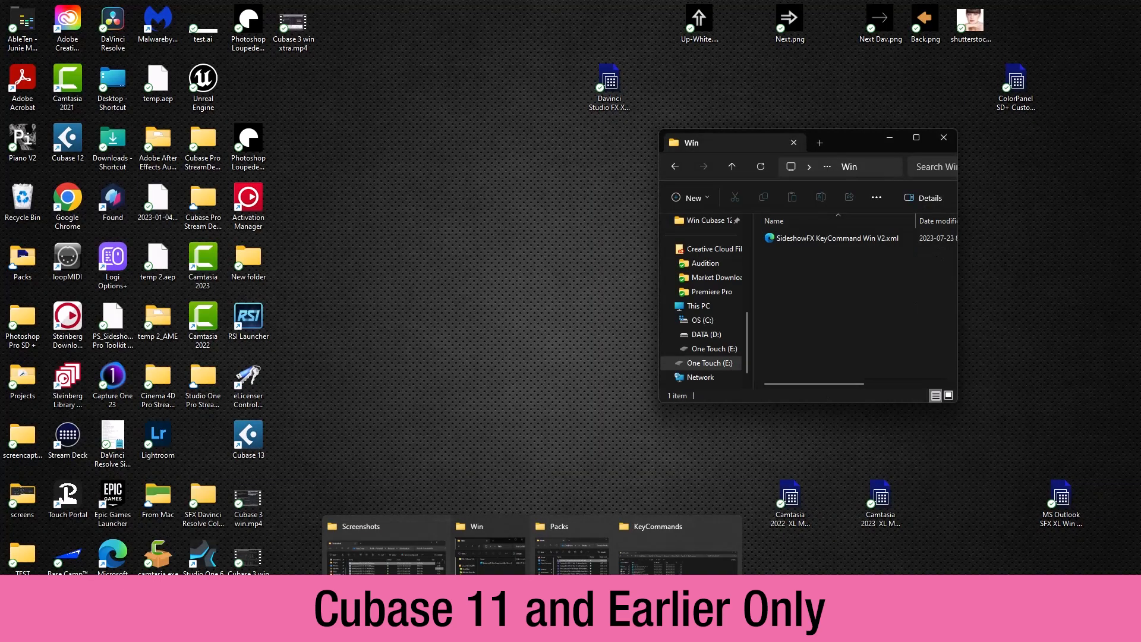
click(686, 558)
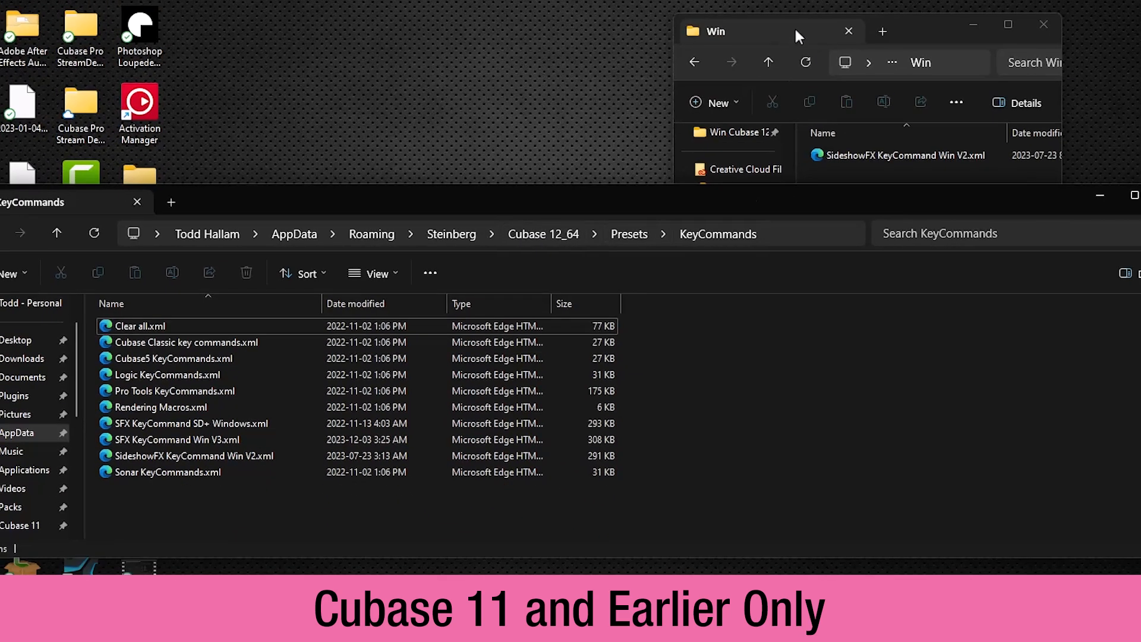
click(794, 36)
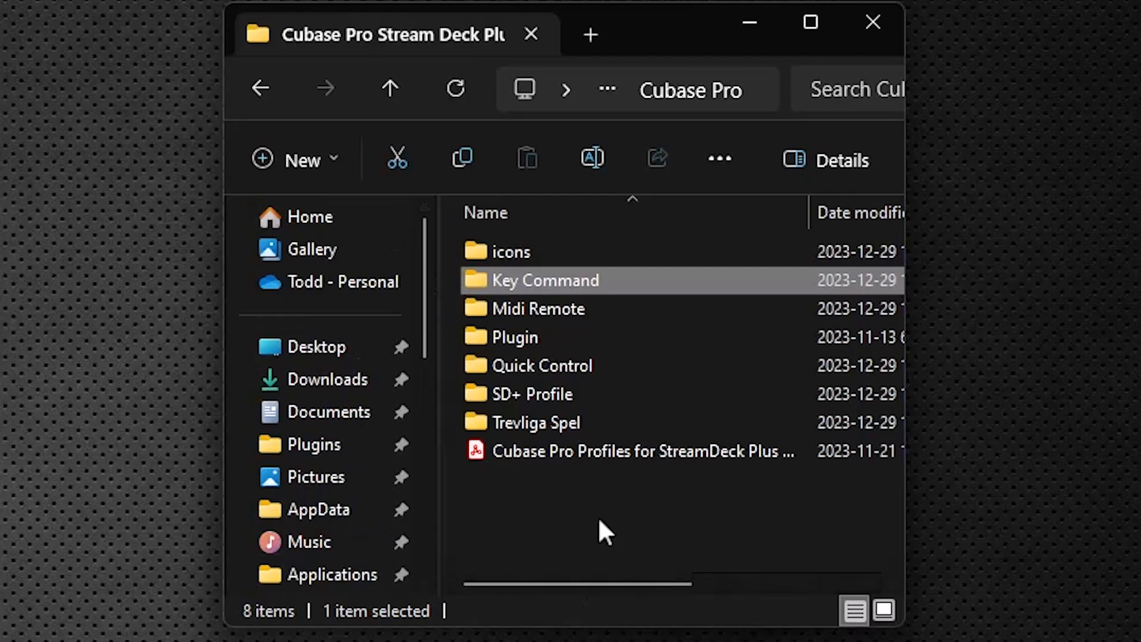
- Look into the Trevliga Spel folder, and select the mousemove Stream Deck plugin file in the Plugin folder
click(602, 535)
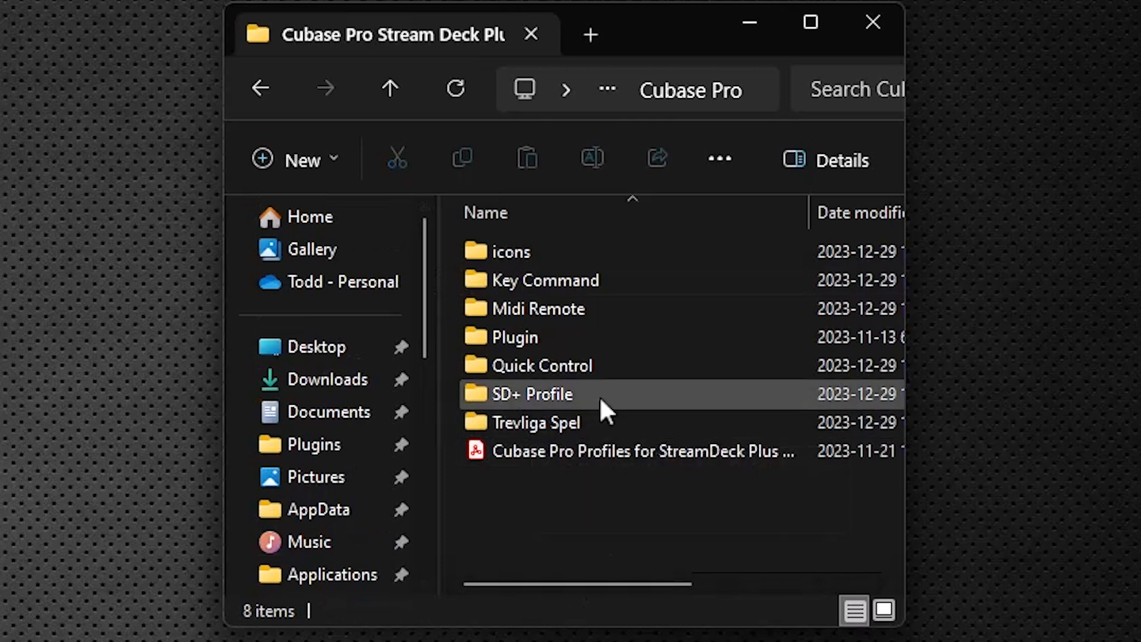
mouse_move(473, 412)
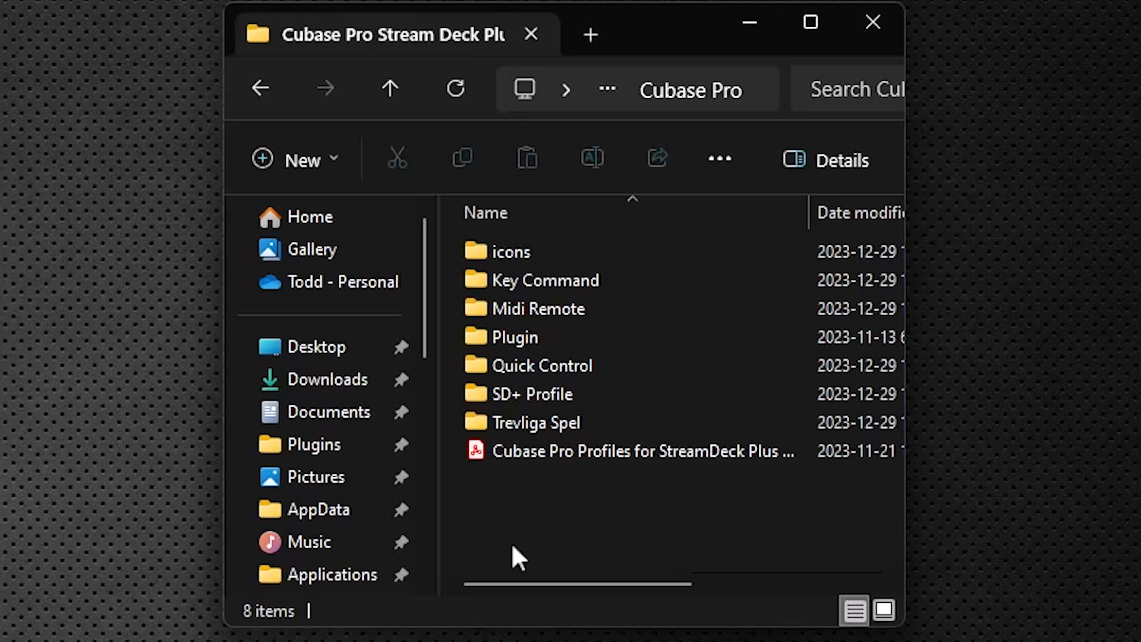
double_click(472, 423)
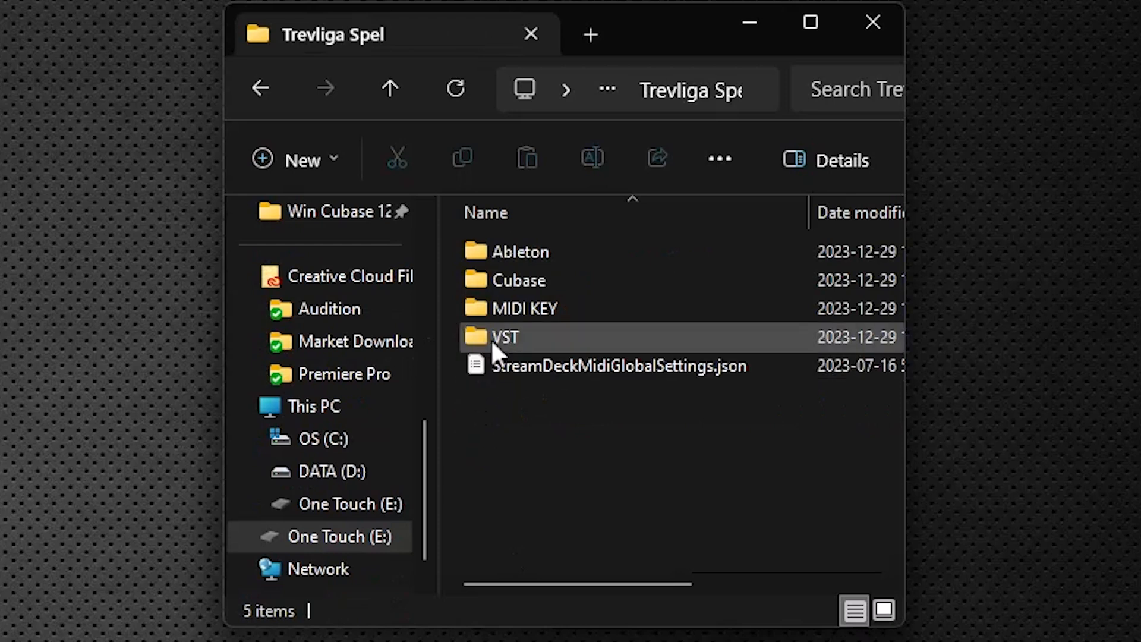
mouse_move(495, 337)
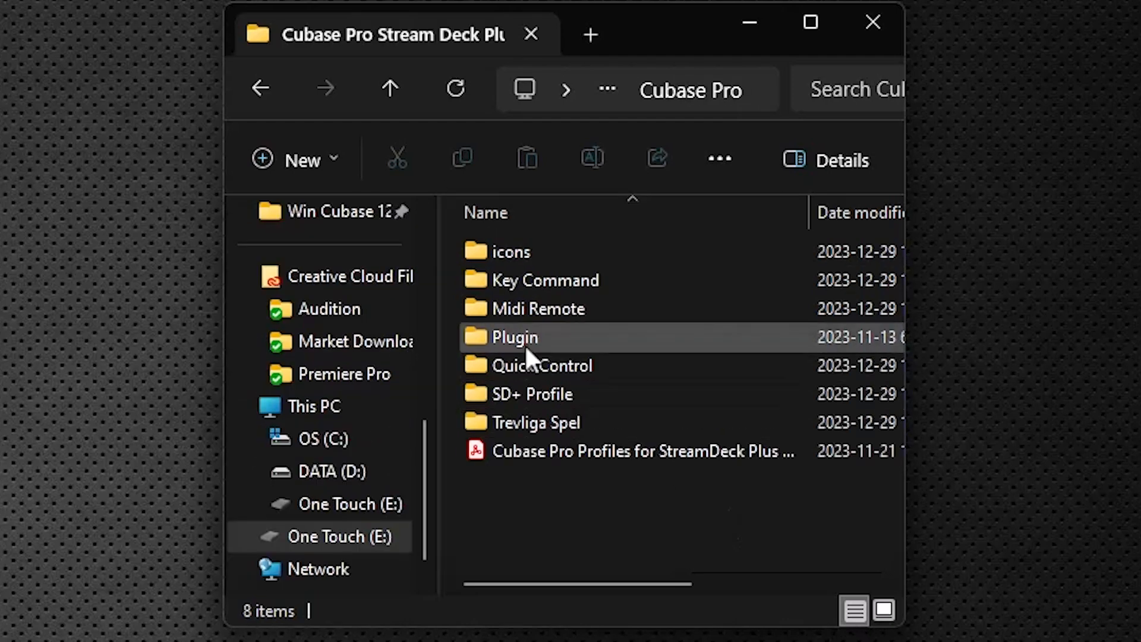
double_click(526, 346)
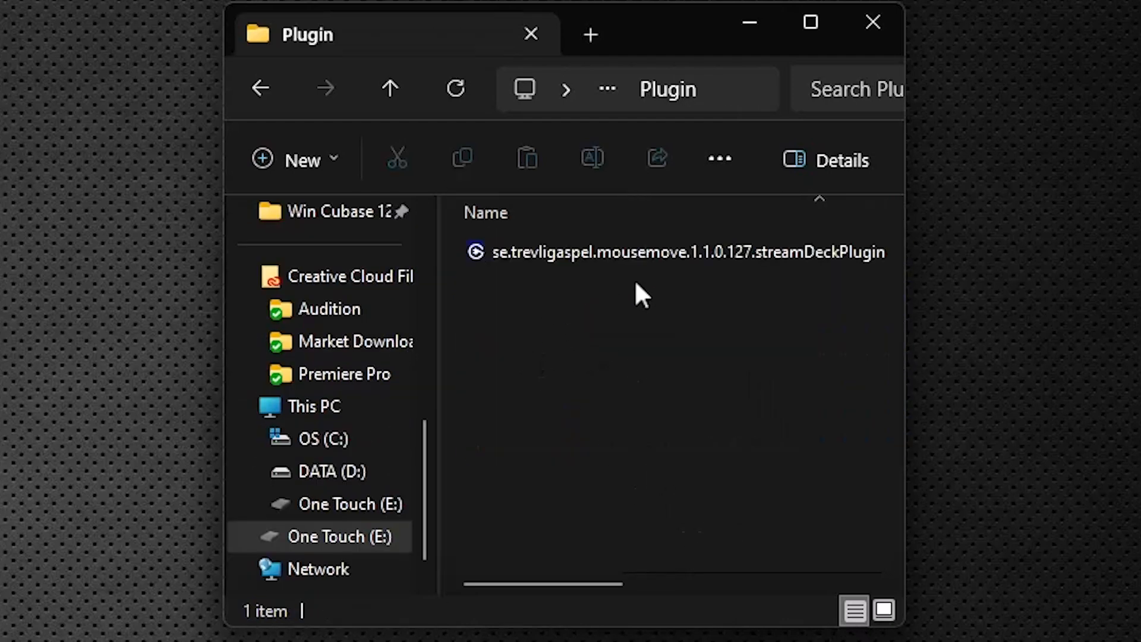
click(590, 250)
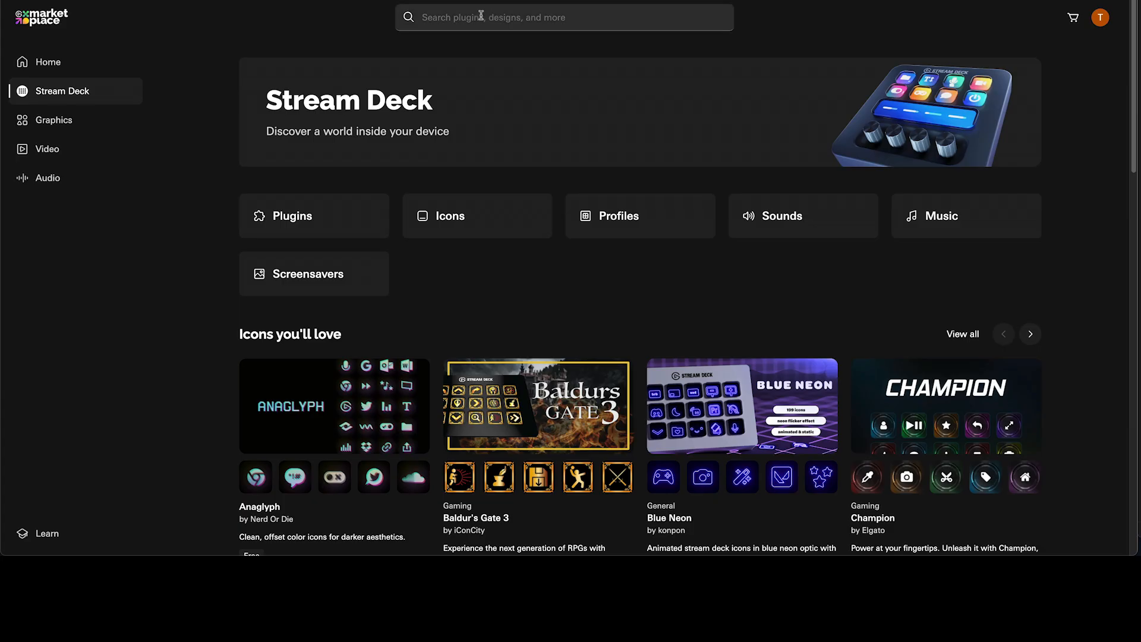
- Search the Elgato Marketplace for "midi" and open the Midi plugin by Trevliga Spel
click(482, 16)
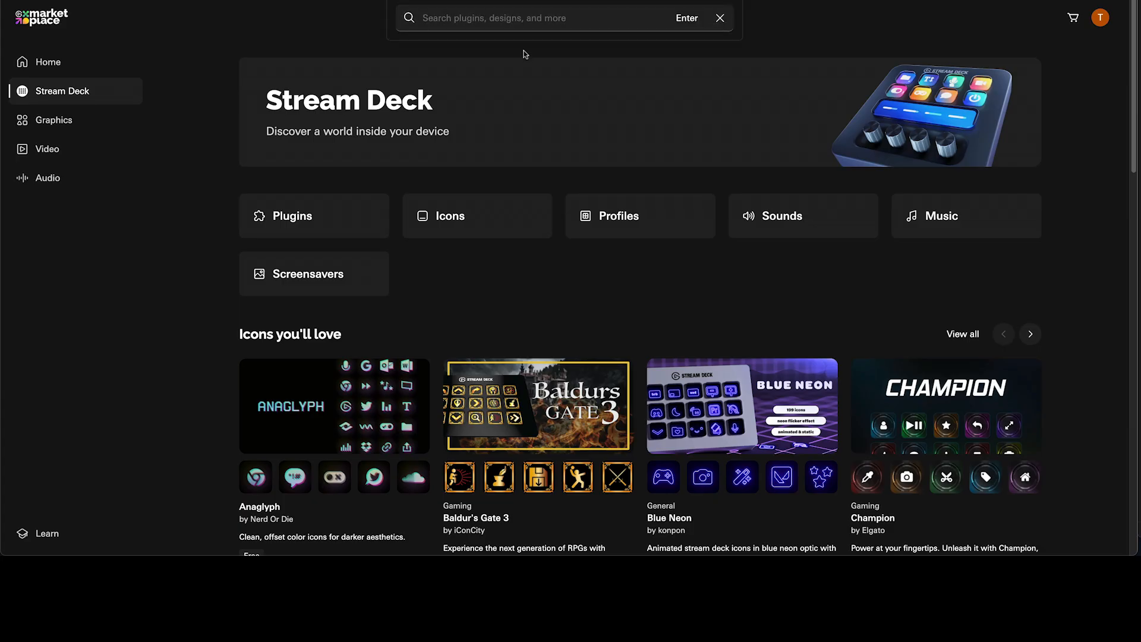
text(midi)
key(Return)
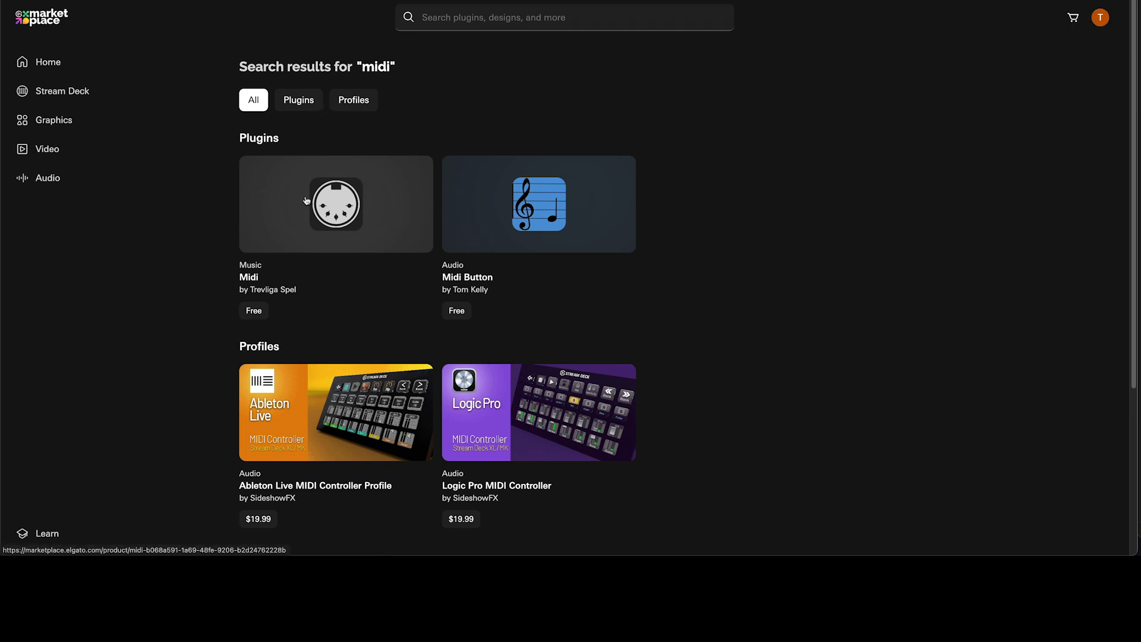
click(362, 192)
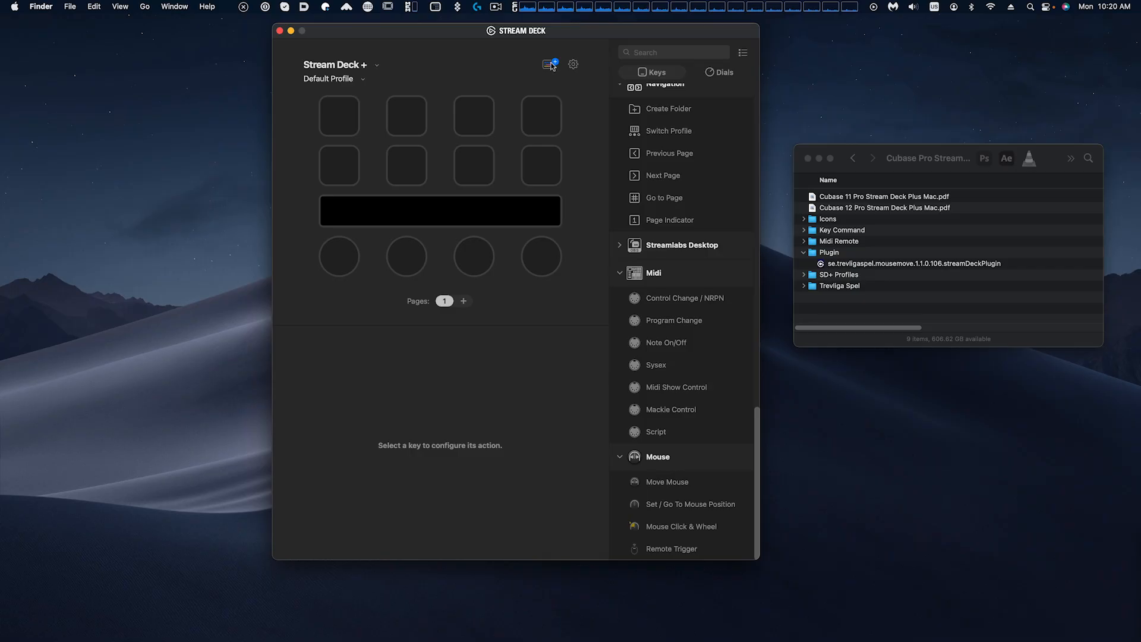
- In the Stream Deck app, open the store's plugin catalogue and search it for "midi"
click(549, 64)
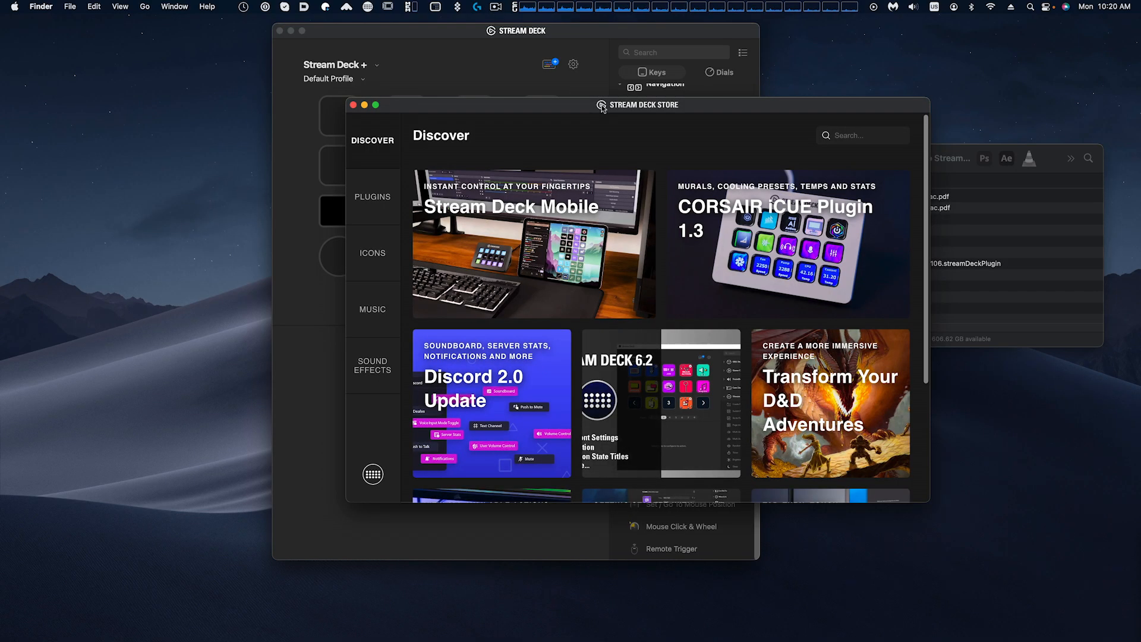
click(379, 206)
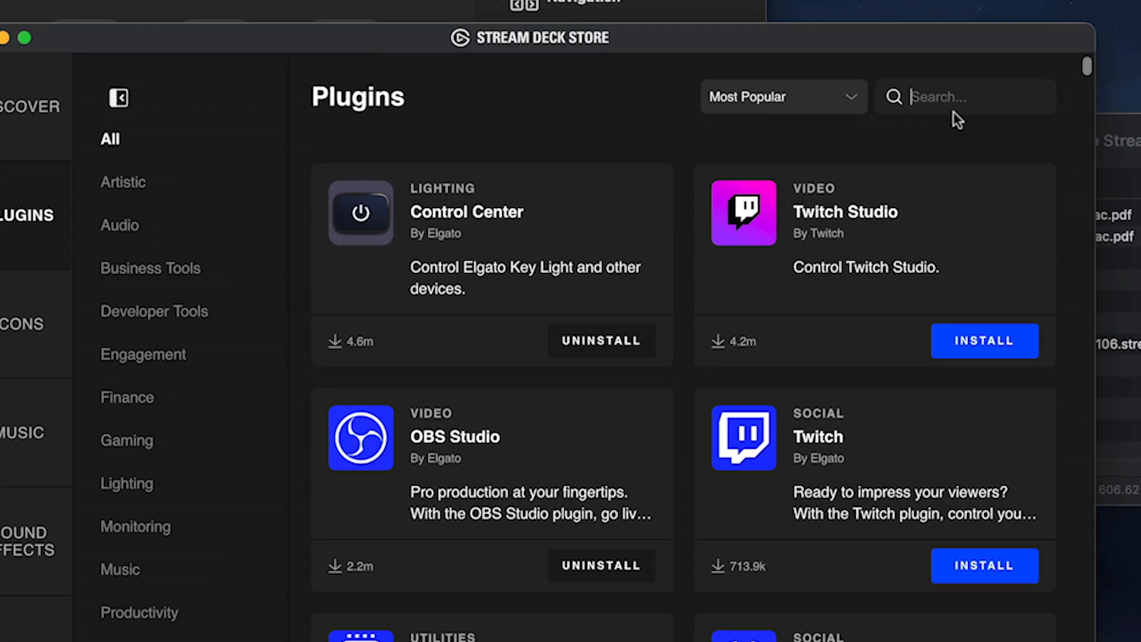
click(866, 135)
text(midi)
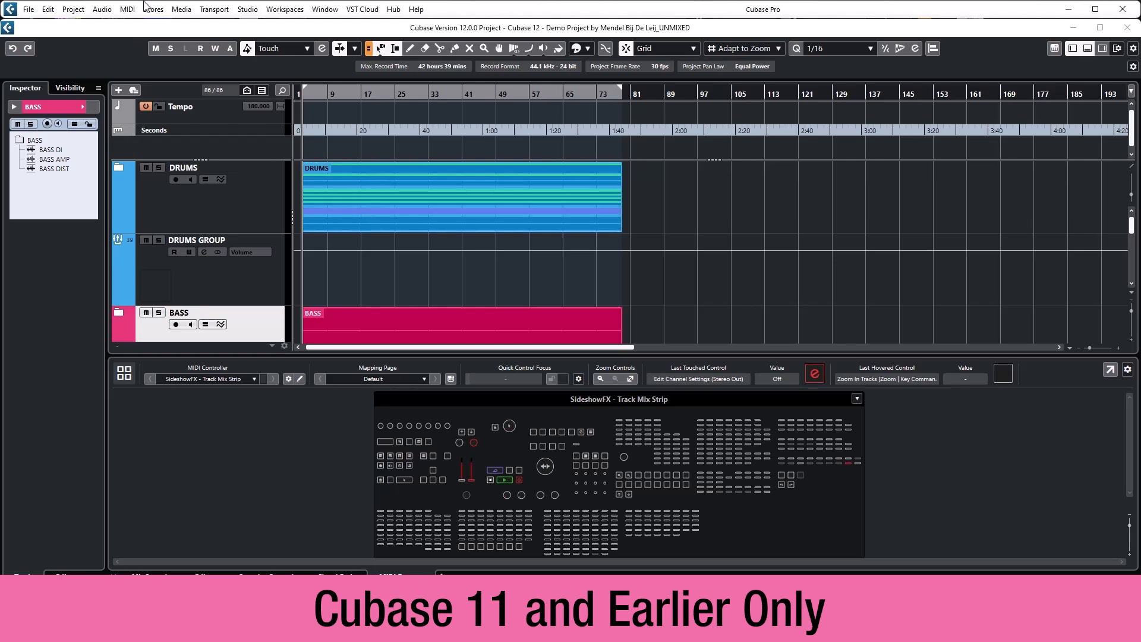
- In Cubase, load the SFX KeyCommand Win V3 preset in the Key Commands settings
click(52, 10)
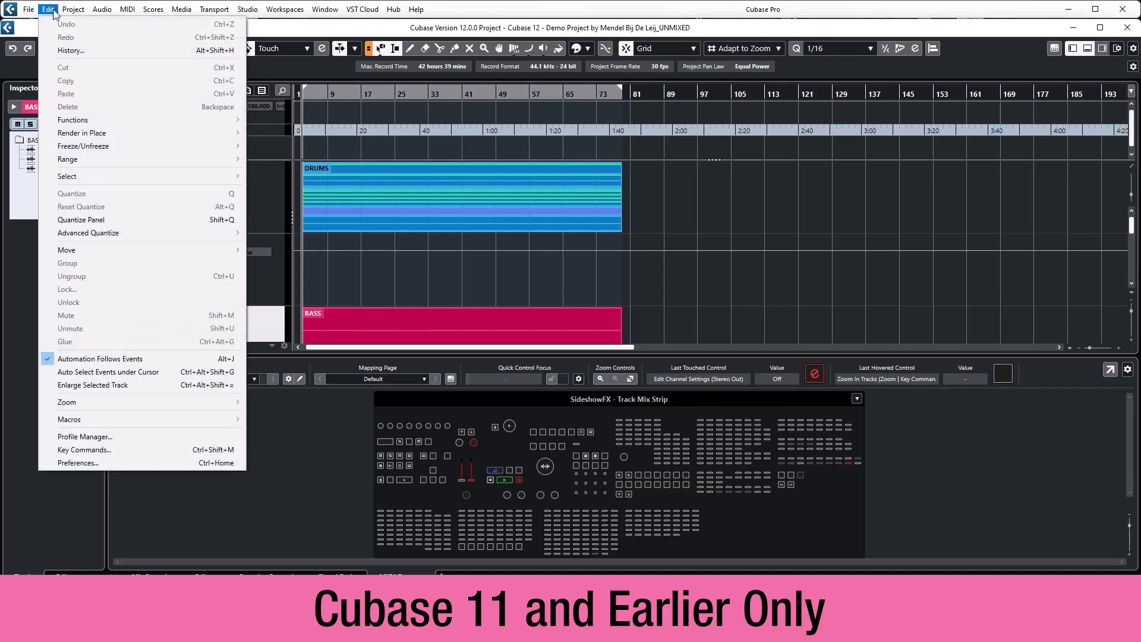
click(165, 450)
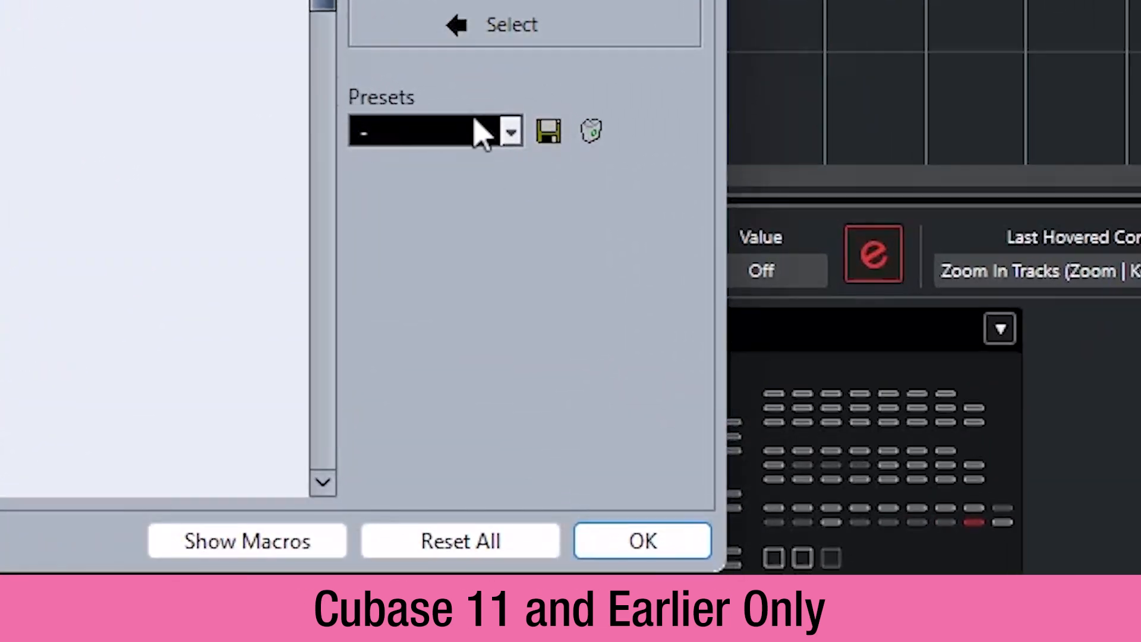
click(510, 132)
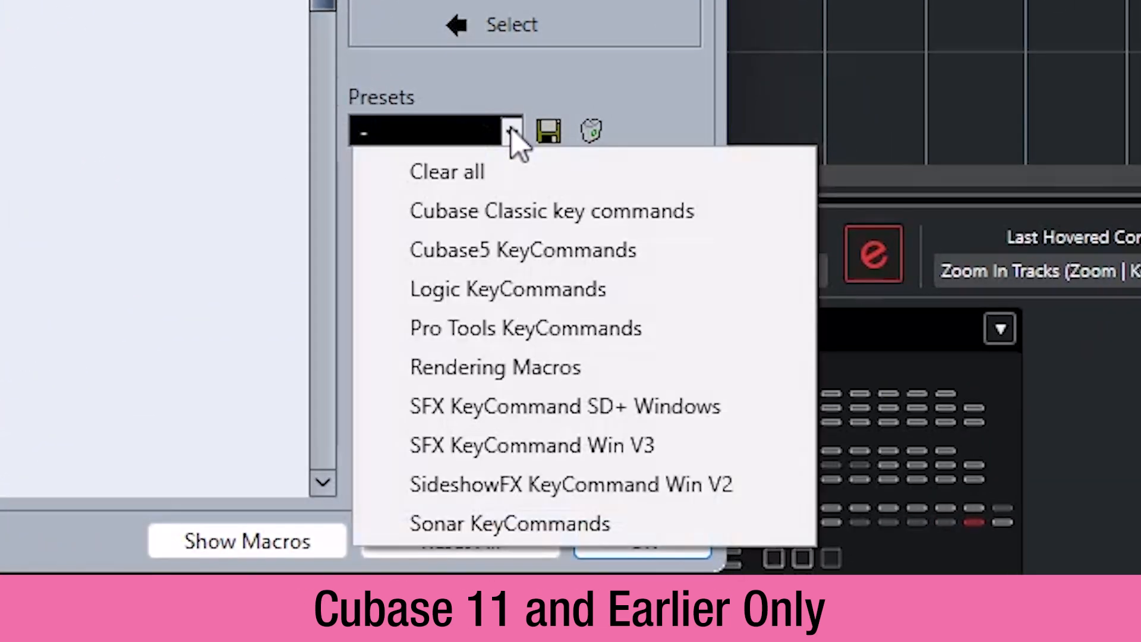
click(606, 458)
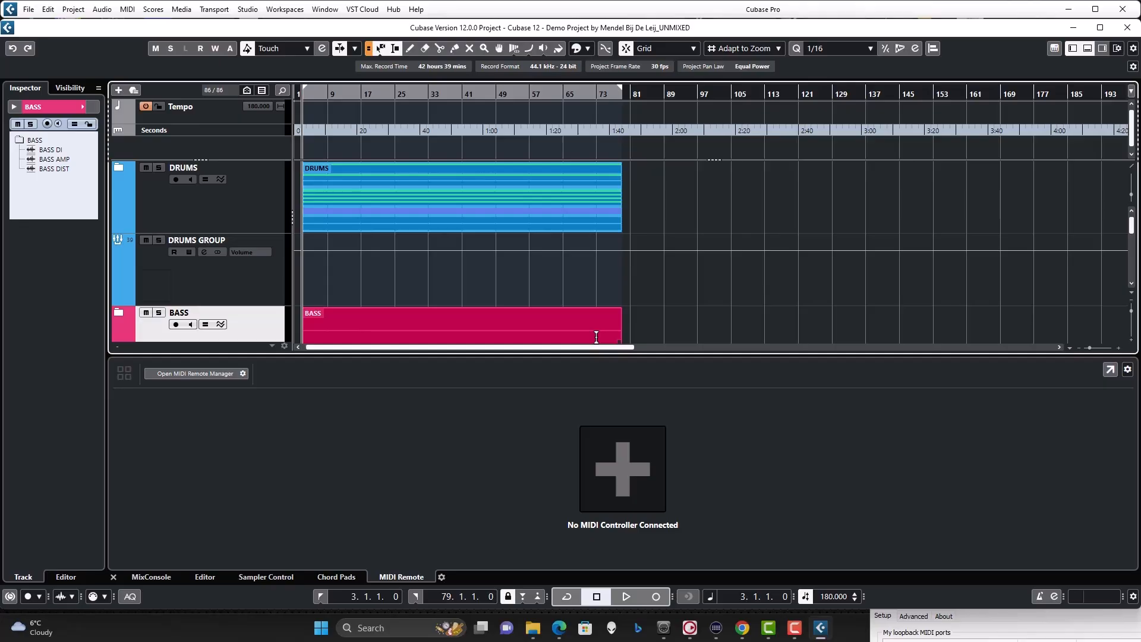
- Open the MIDI Port Setup in Studio Setup and check which ports are visible and included in All MIDI Inputs
click(248, 9)
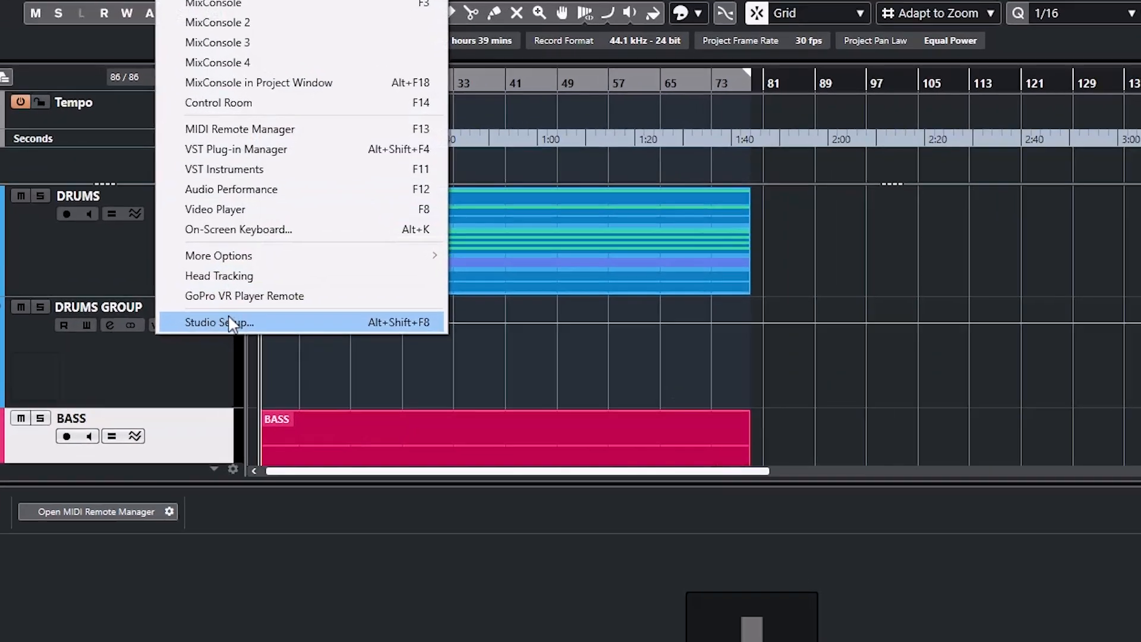
click(309, 248)
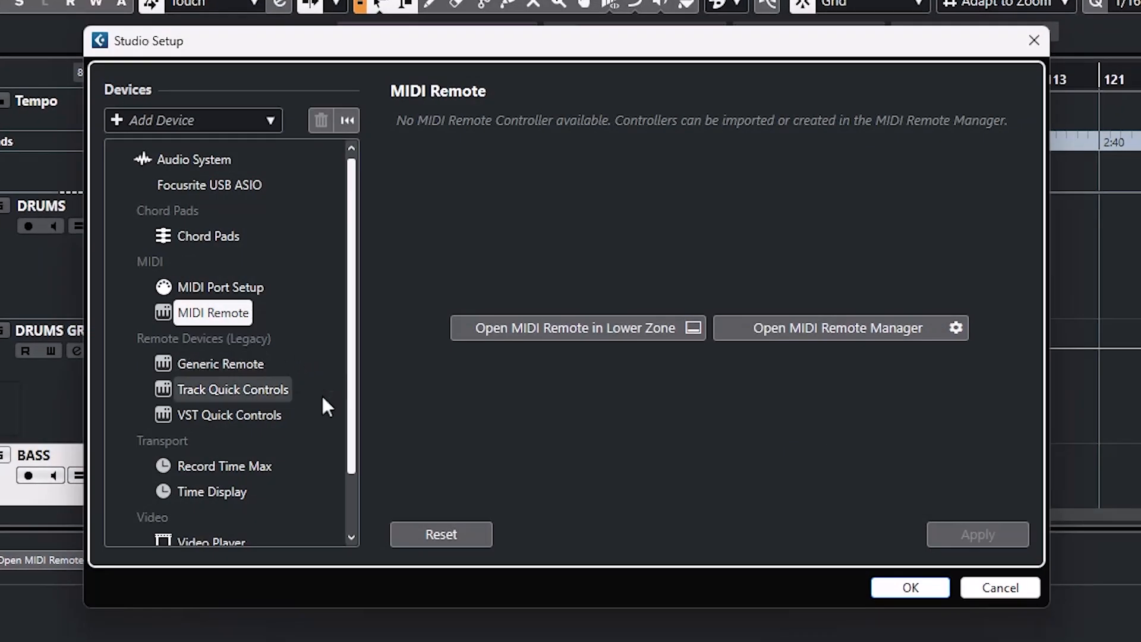
click(221, 288)
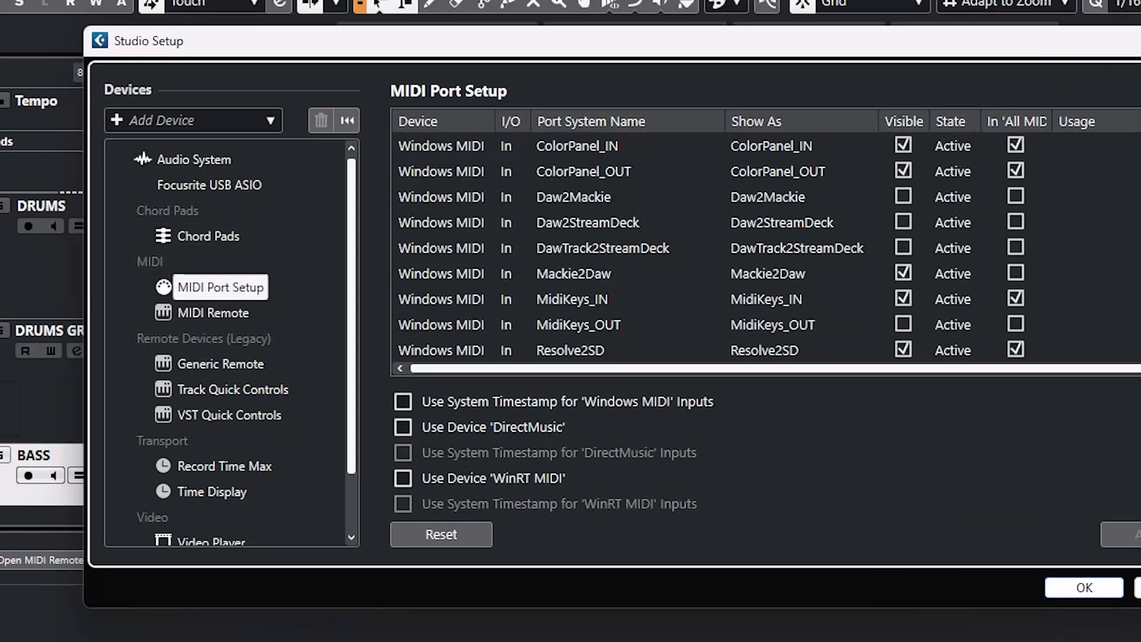
drag(1140, 607, 1140, 641)
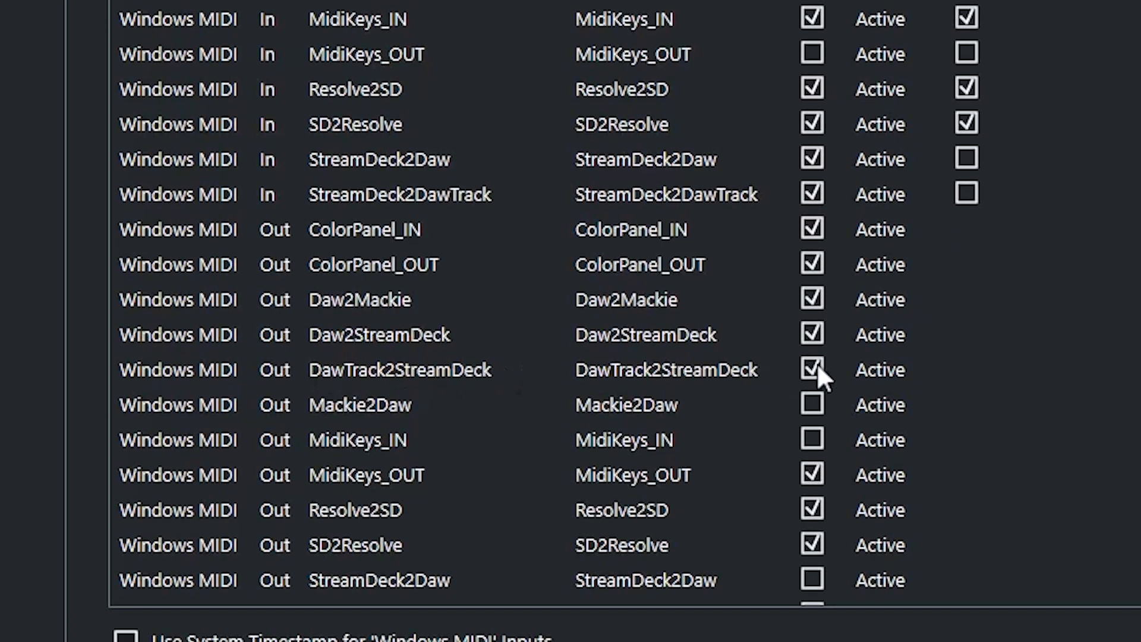
scroll(351, 583, down, 1)
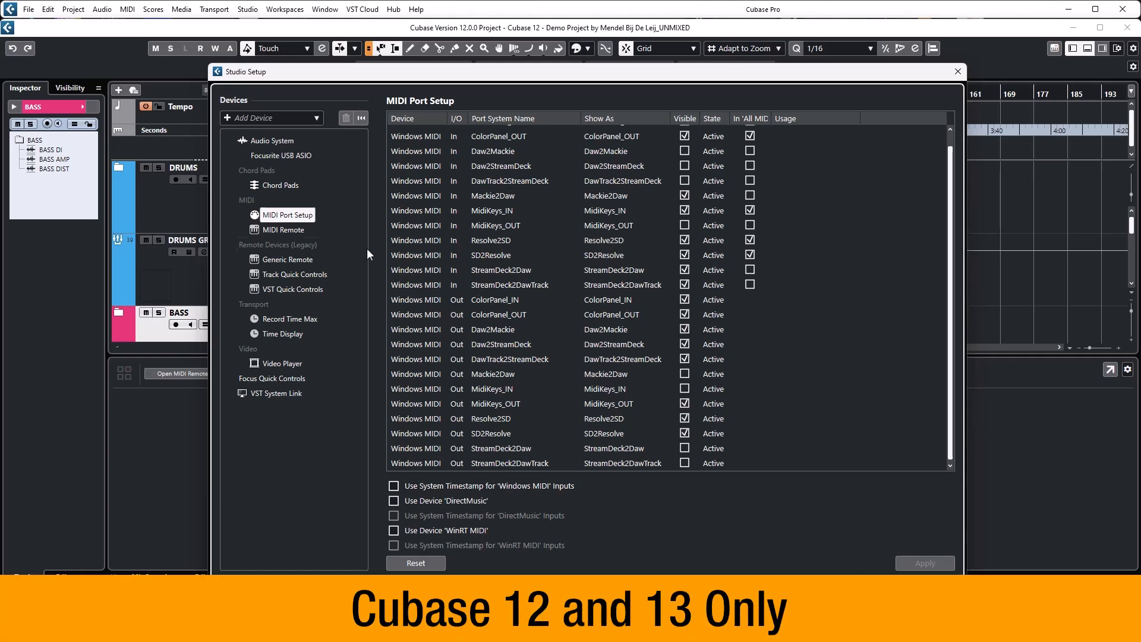
- Import SideshowFX_Track Mix Strip.midiremote from the Midi Remote/Win folder into the MIDI Remote Manager and check the controller's input and output ports
click(299, 230)
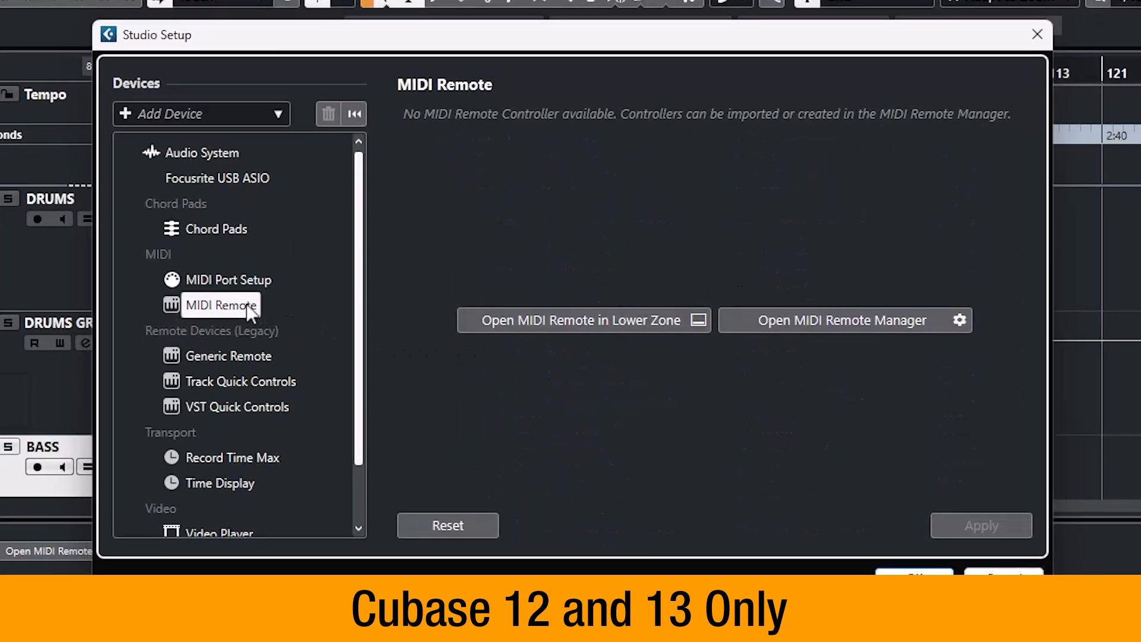
click(891, 315)
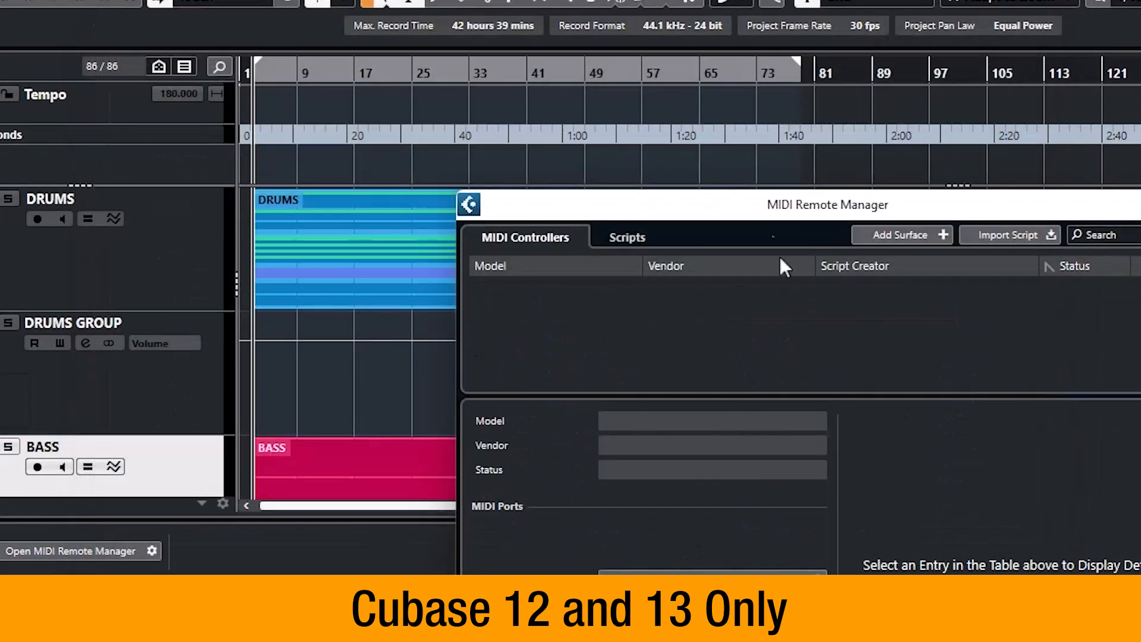
drag(763, 222, 634, 120)
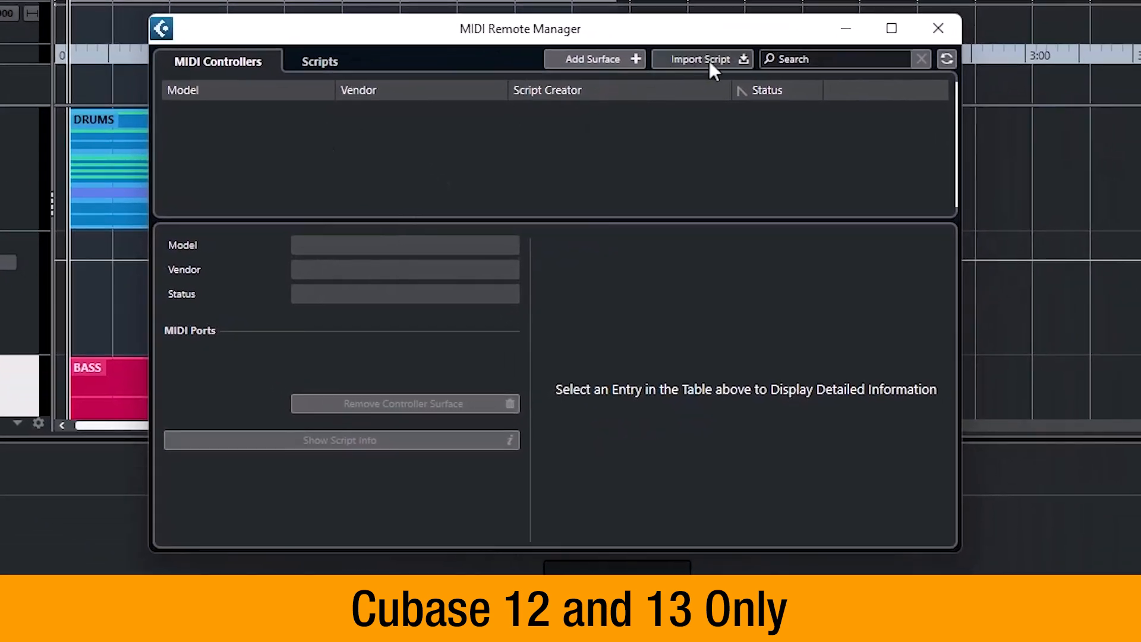
click(708, 60)
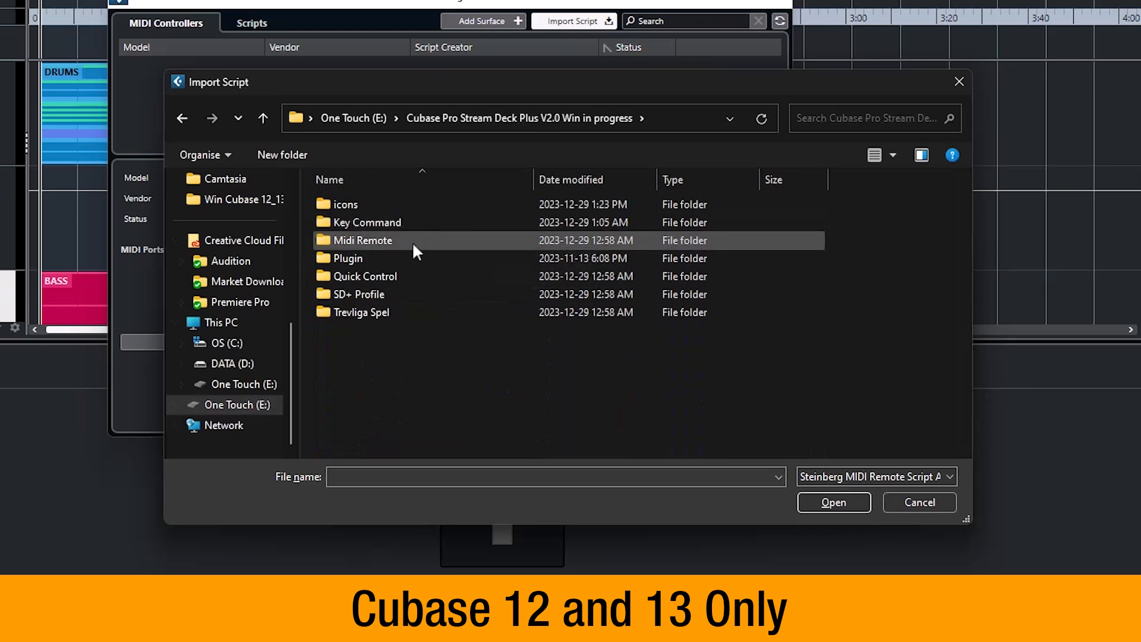
double_click(412, 241)
double_click(369, 223)
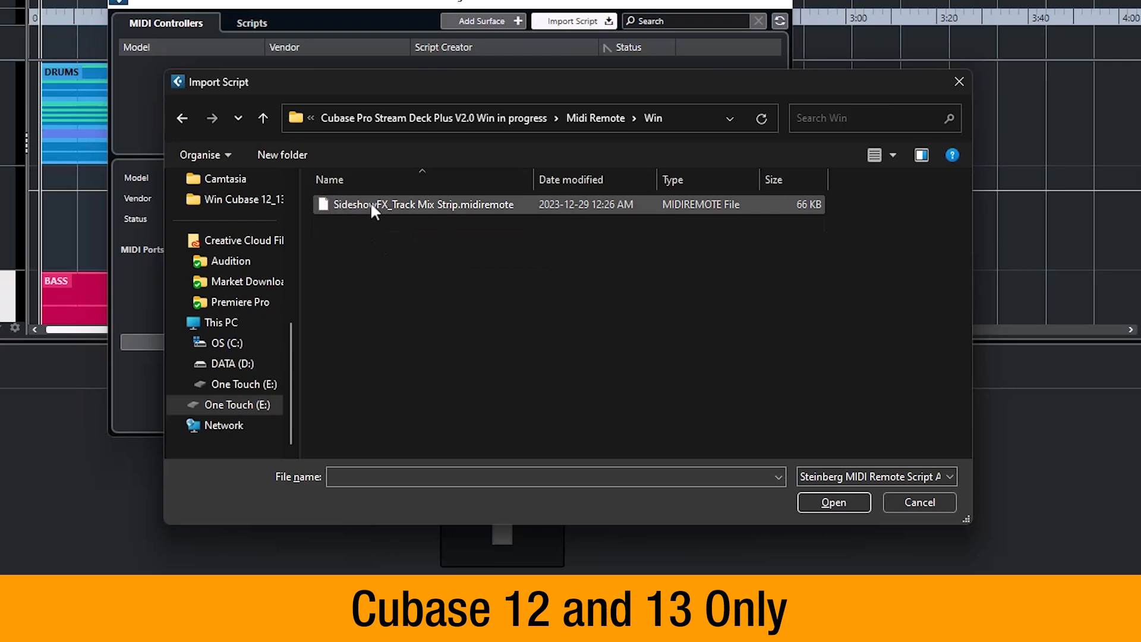
double_click(480, 204)
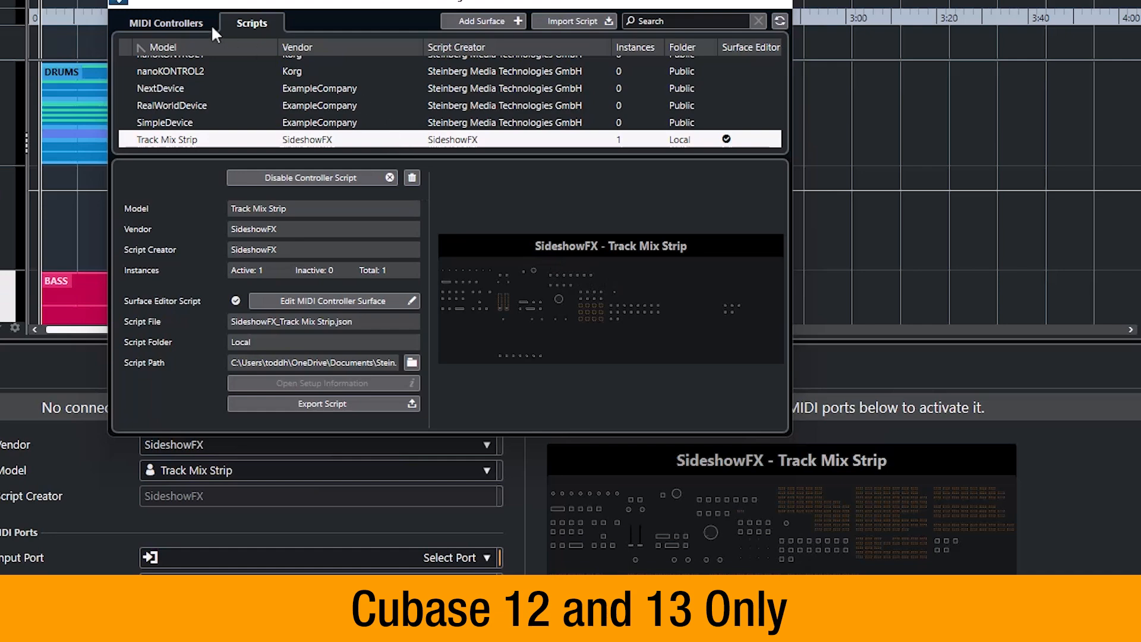
click(193, 25)
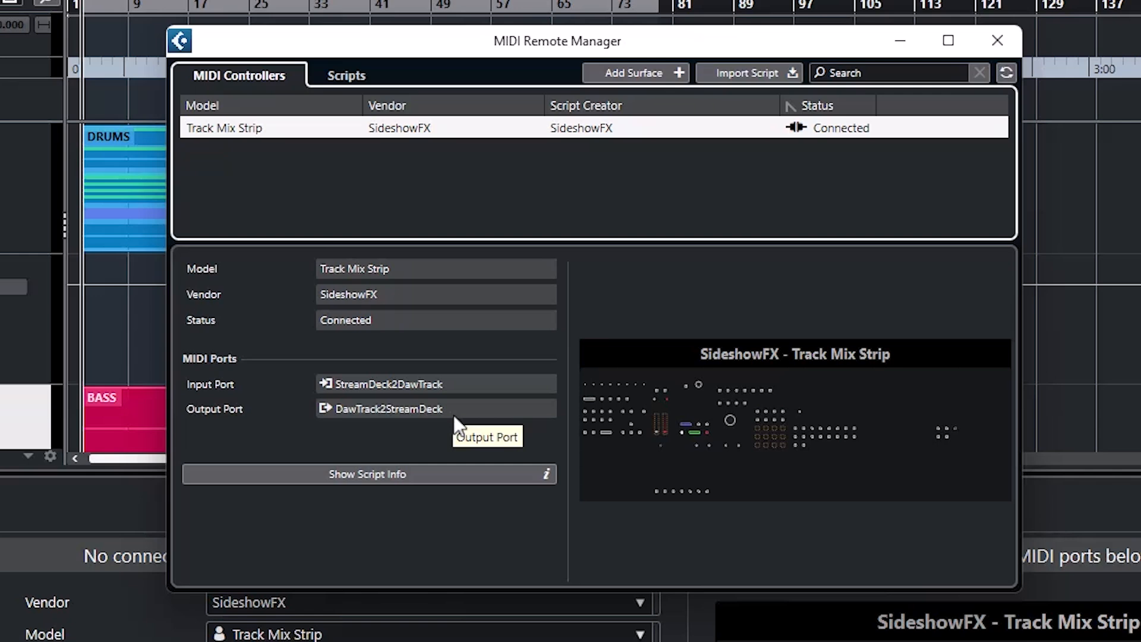
click(991, 37)
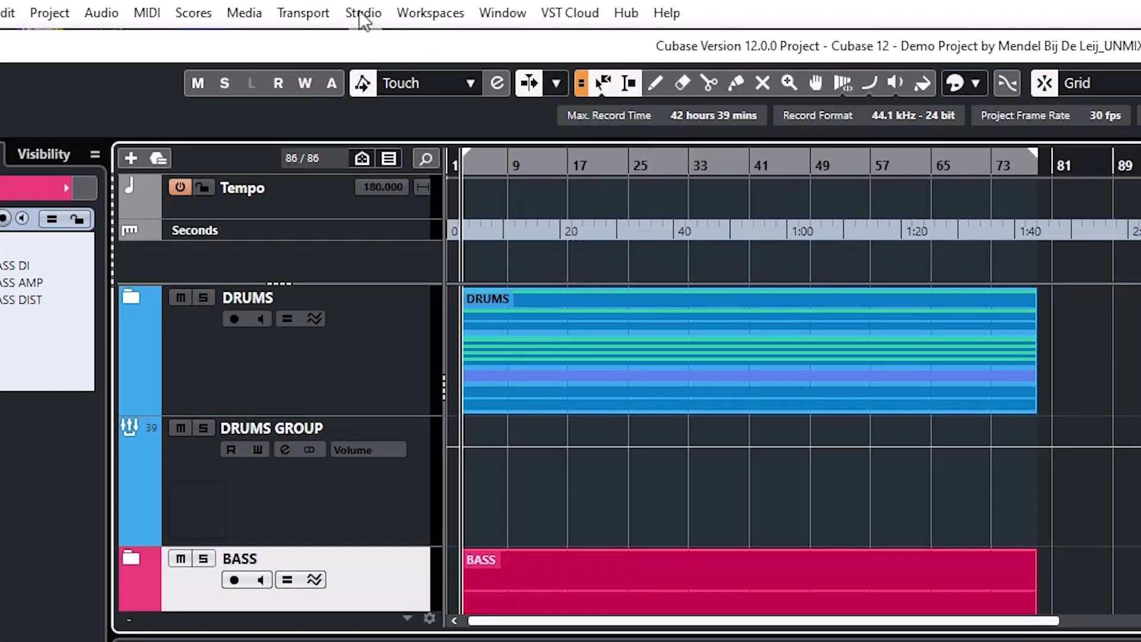
- Import Quick Control.xml from the Quick Control folder into the VST Quick Controls of Studio Setup
click(365, 12)
click(476, 445)
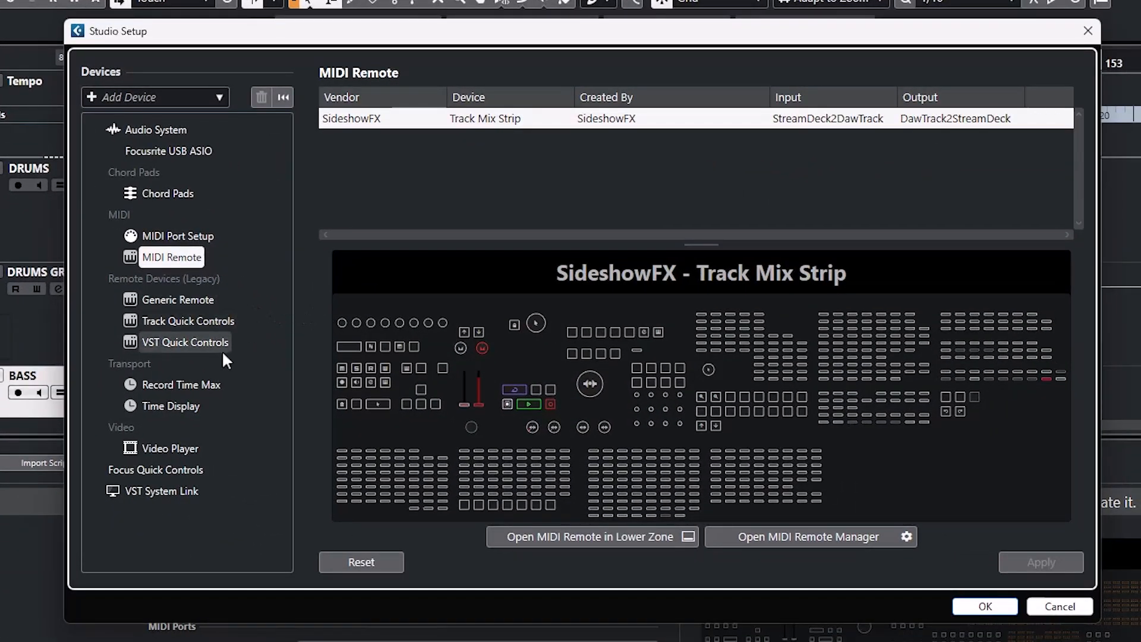
click(222, 350)
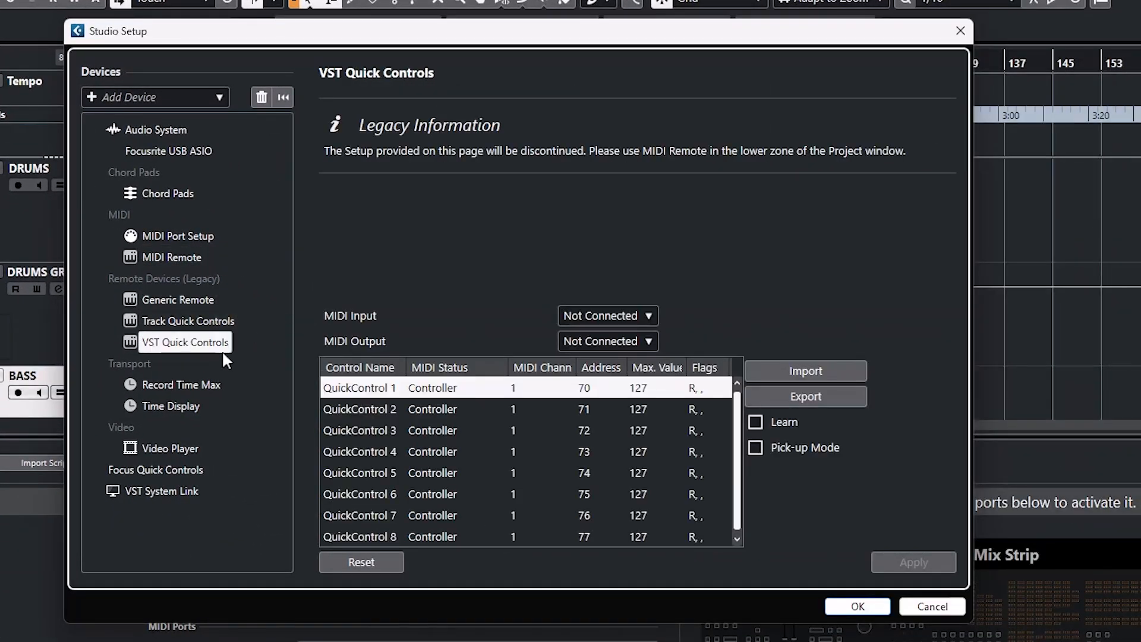
click(795, 375)
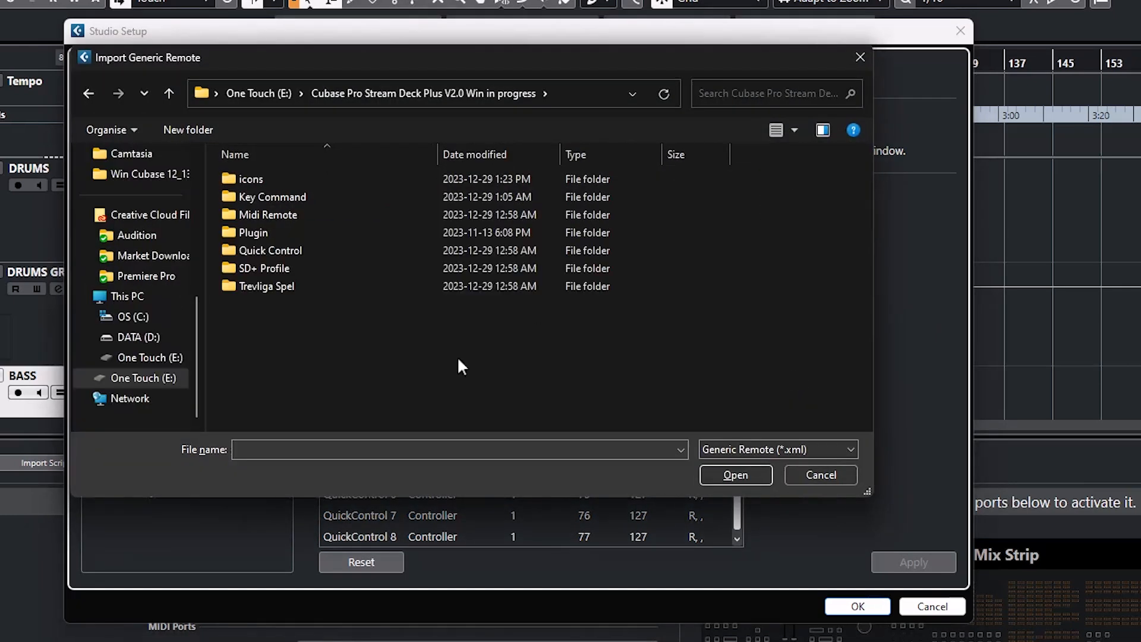
double_click(288, 252)
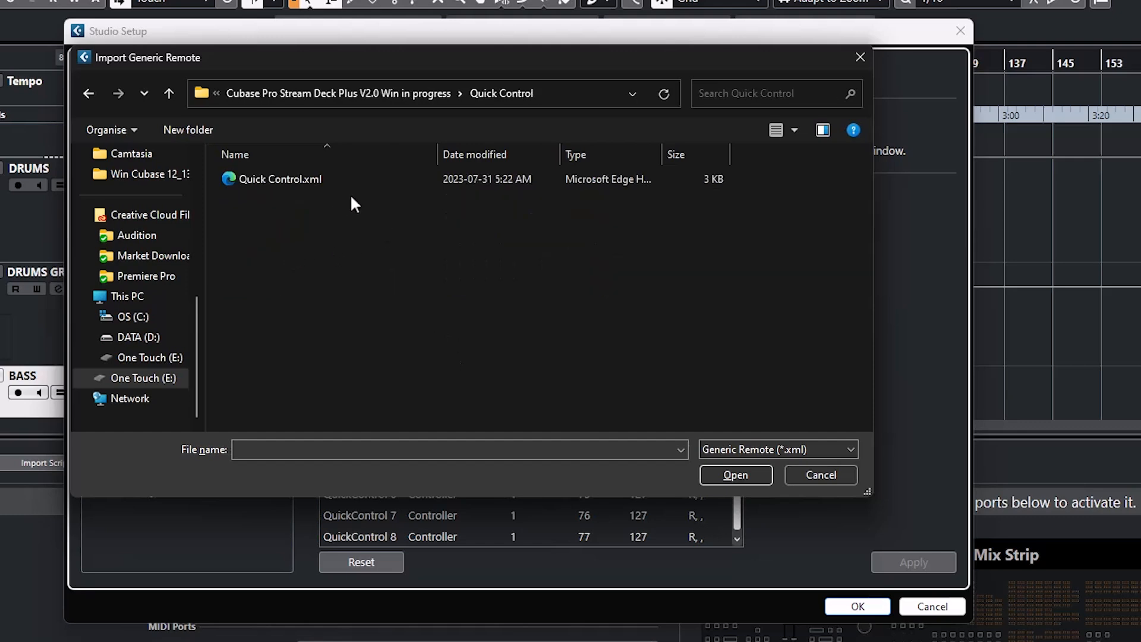
double_click(281, 178)
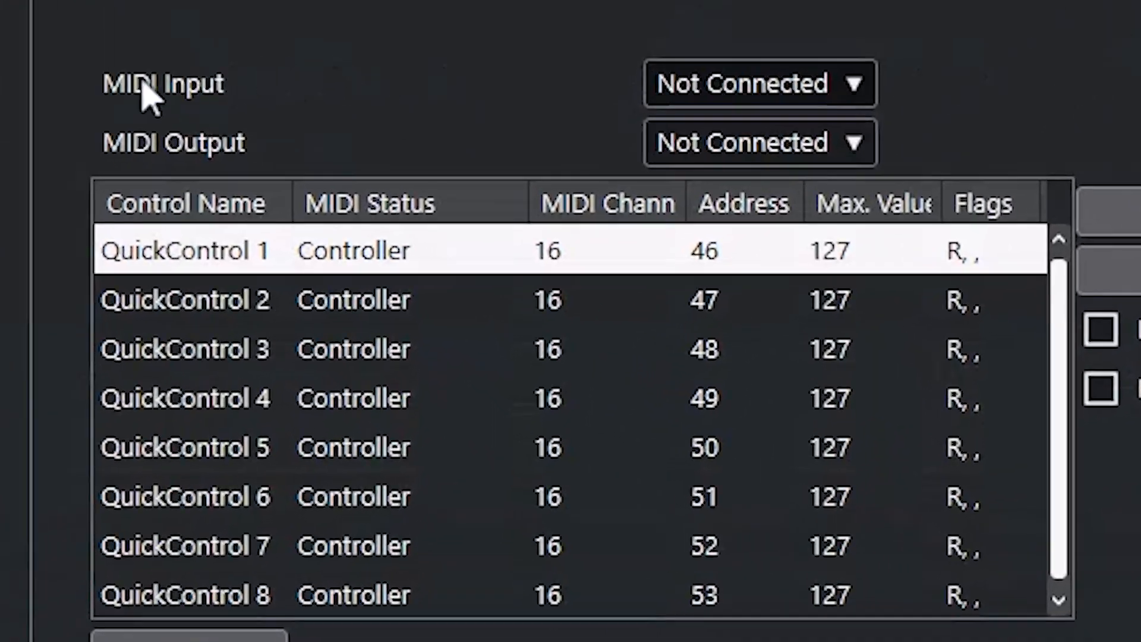
- Set the VST Quick Controls' MIDI input to StreamDeck2DawTrack and output to DawTrack2StreamDeck, and apply the setup
click(863, 90)
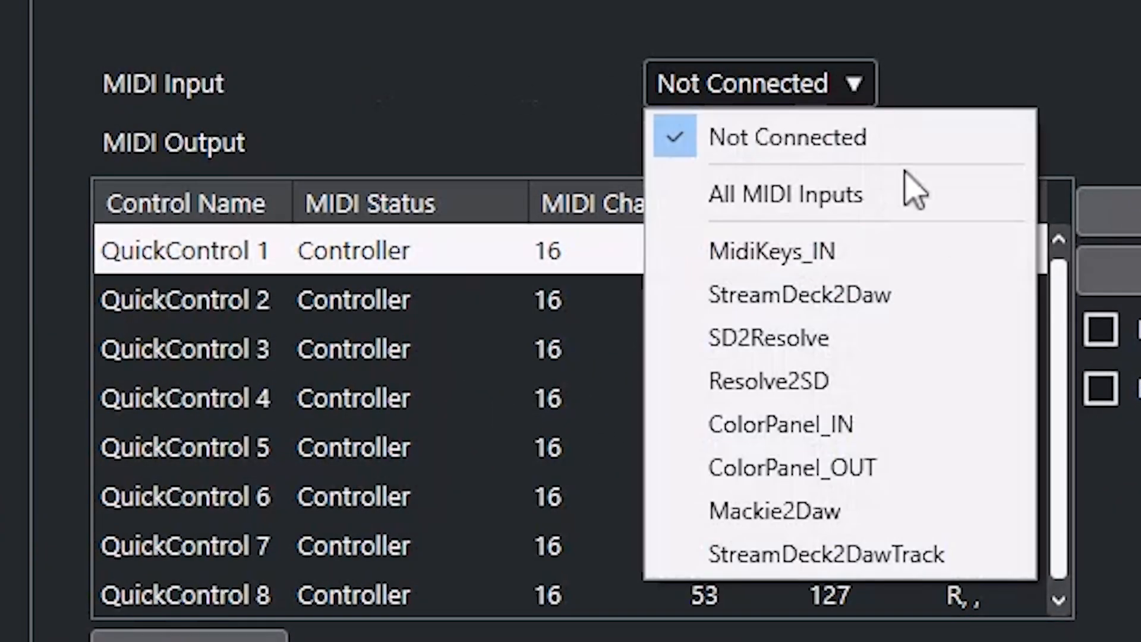
click(954, 562)
click(868, 153)
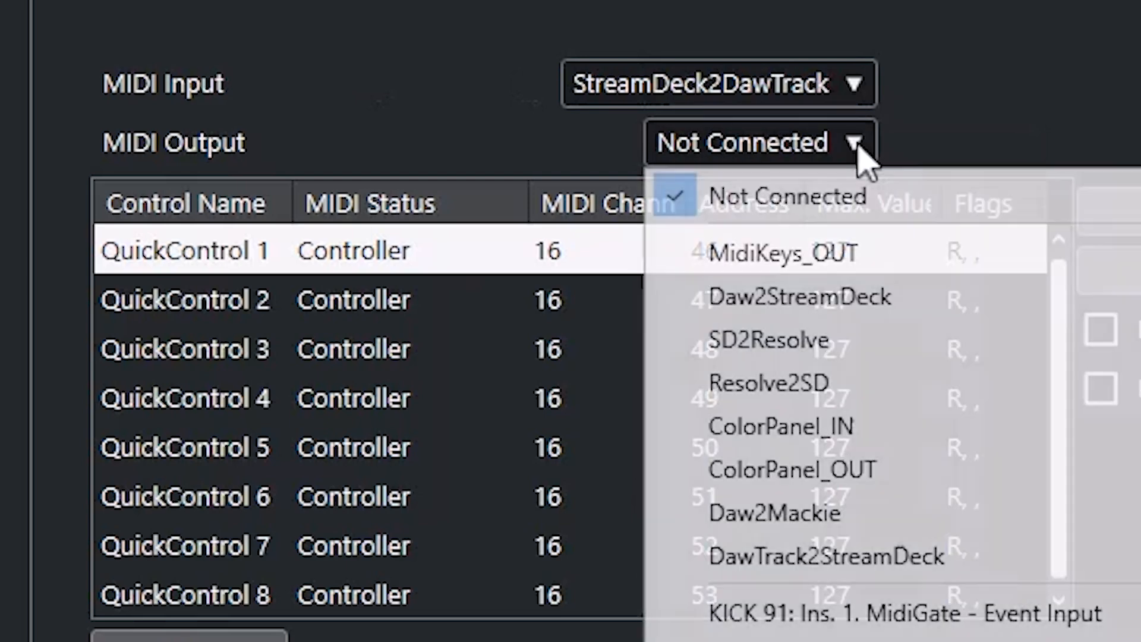
click(1009, 562)
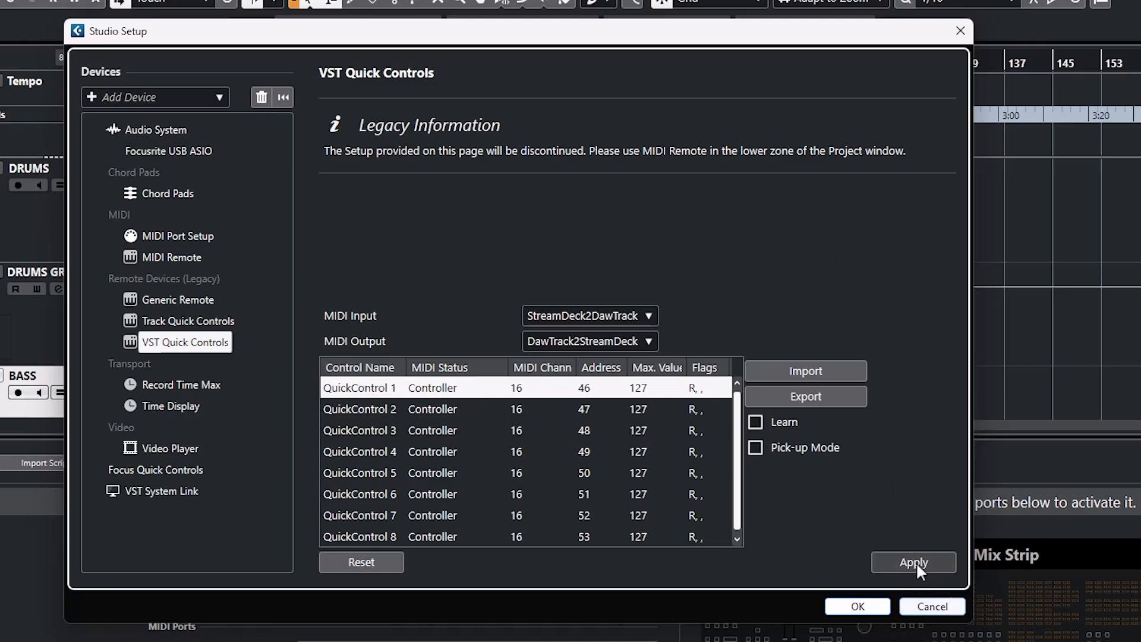
click(915, 562)
click(860, 606)
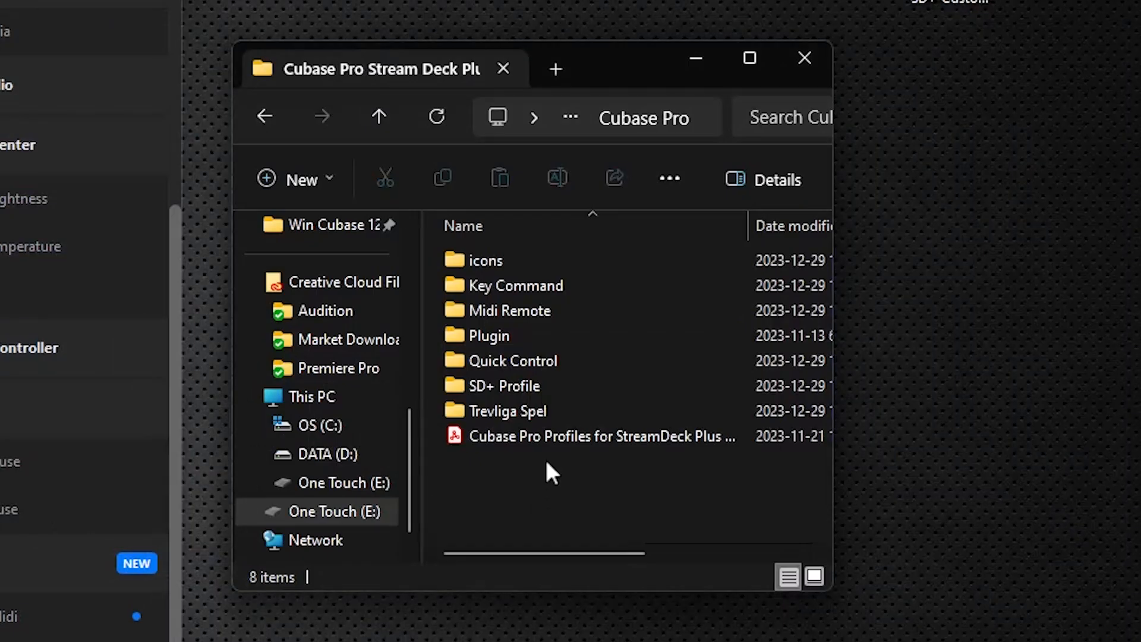
- In File Explorer, look through the Win Cubase 11 and Win Cubase 12_13 profile folders inside SD+ Profile/Win
double_click(511, 383)
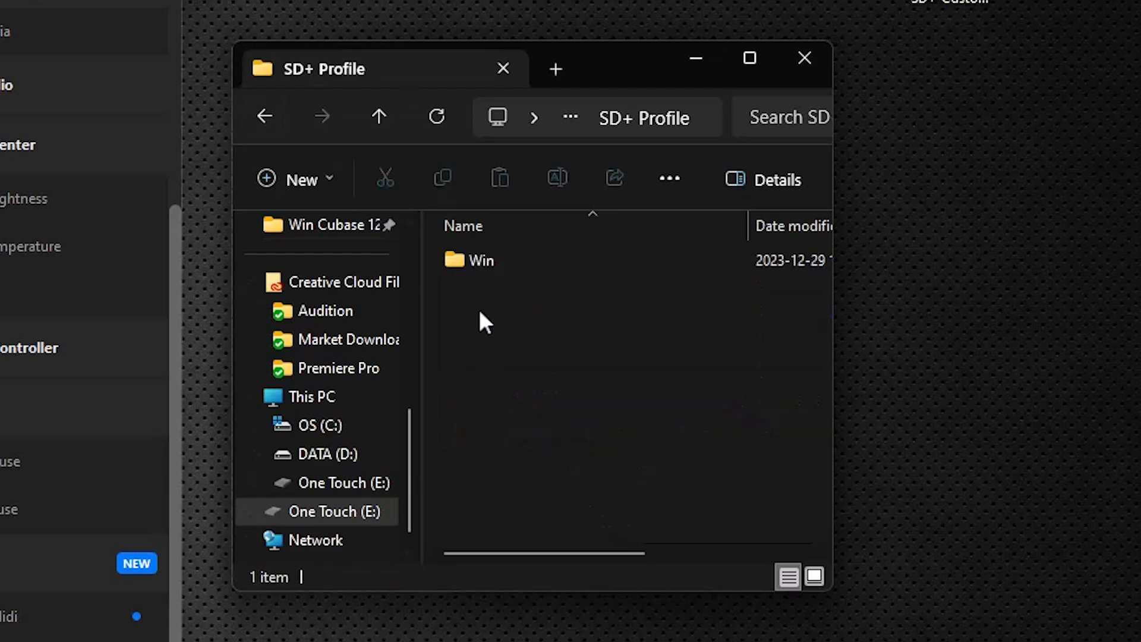
double_click(483, 261)
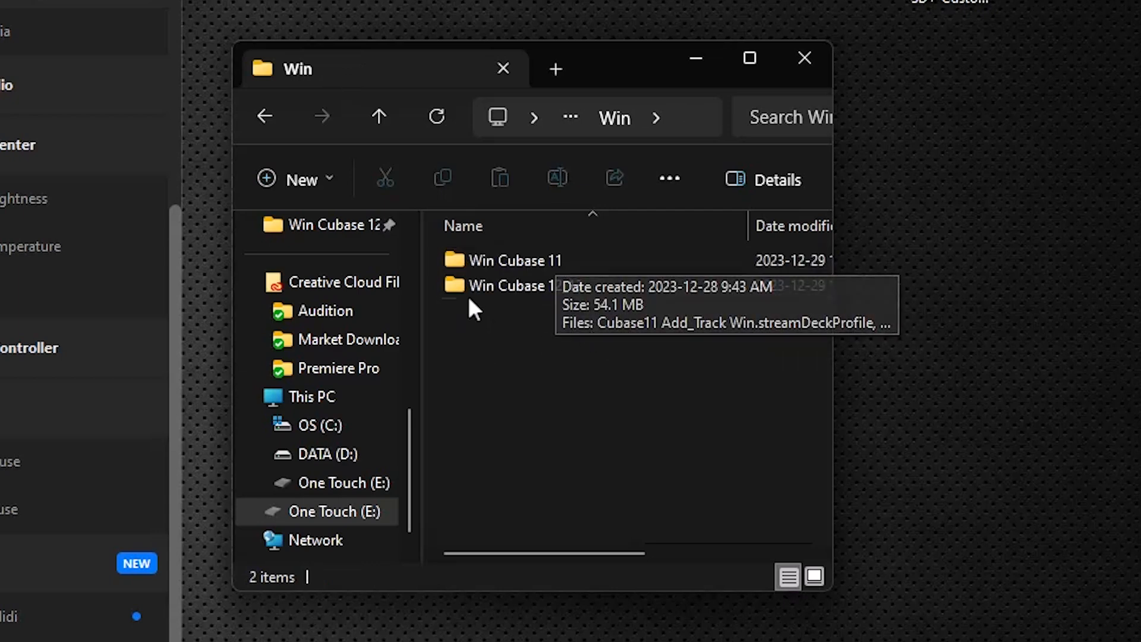
double_click(508, 261)
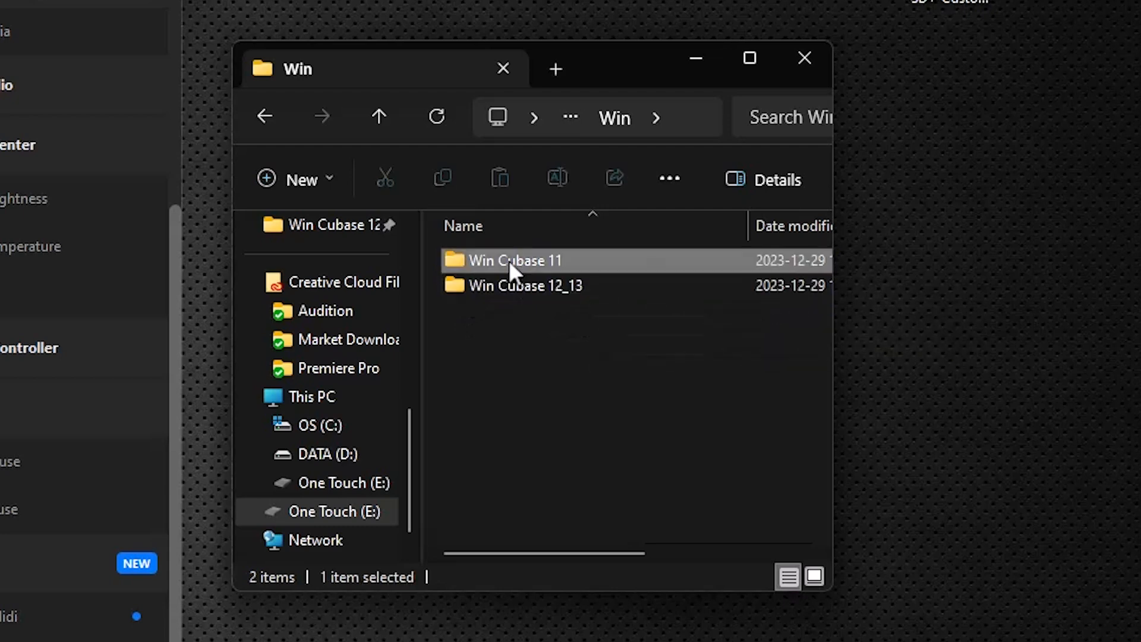
drag(834, 592, 922, 641)
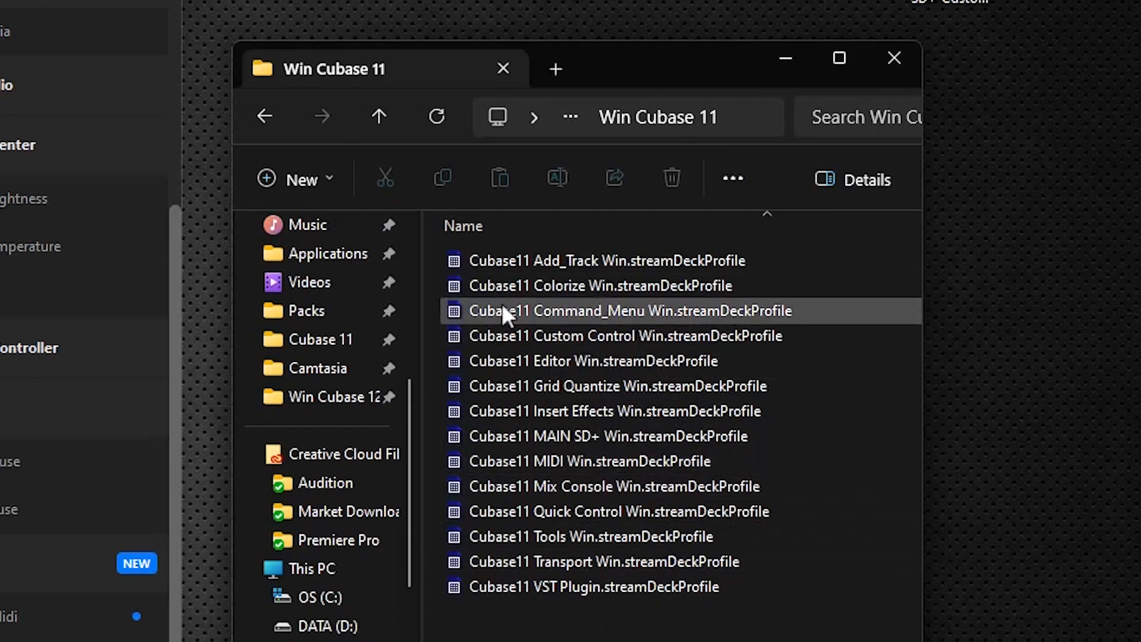
click(380, 117)
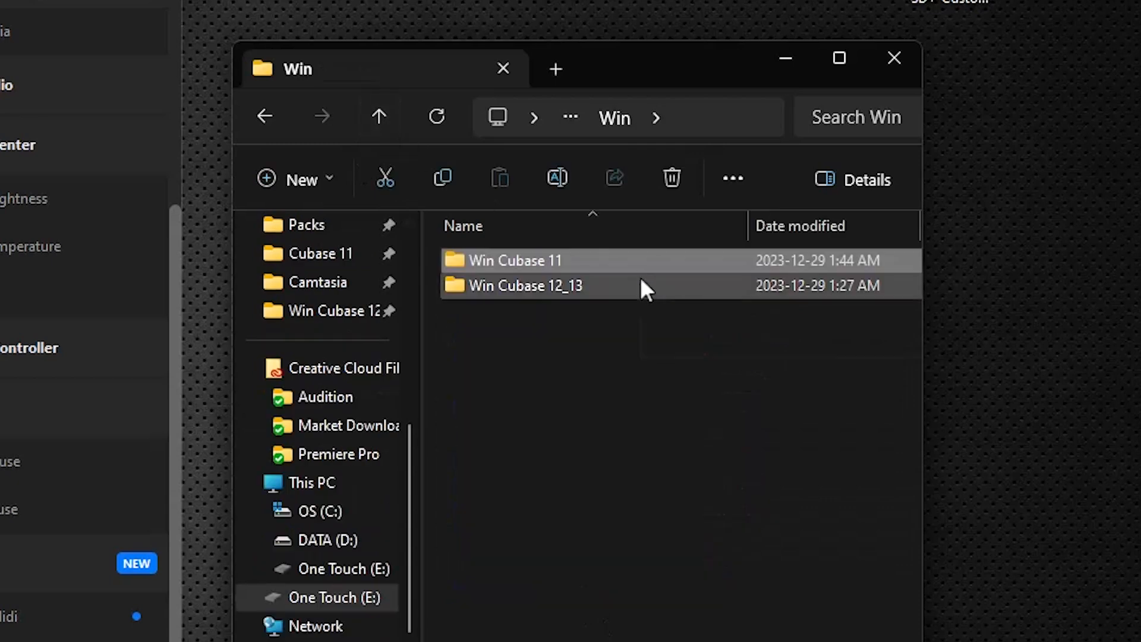
double_click(568, 286)
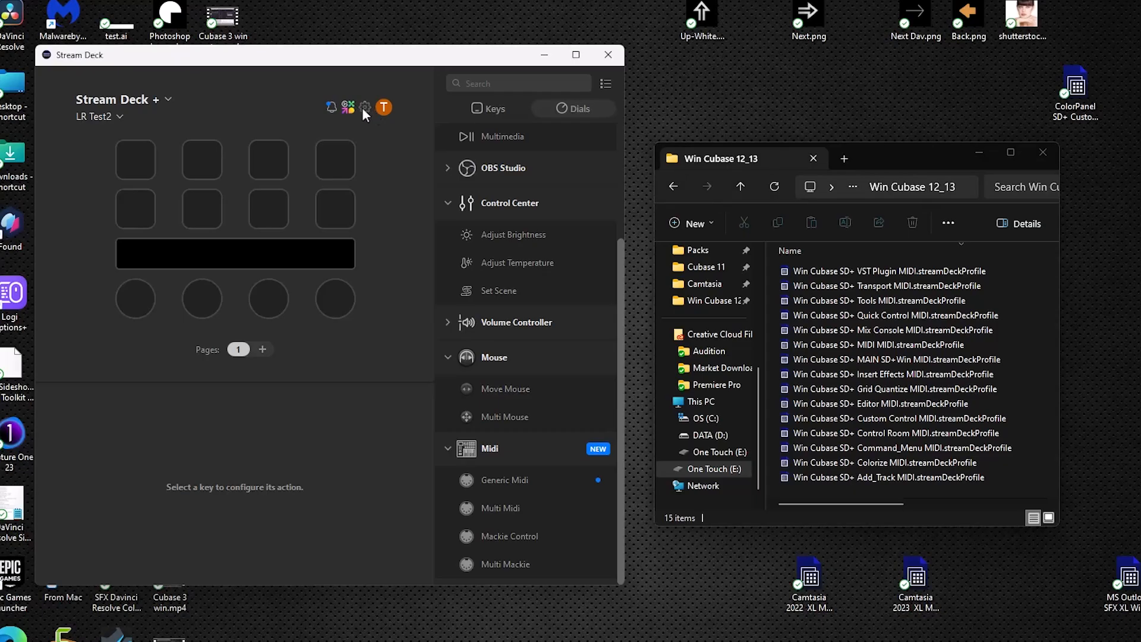
- In the Stream Deck app, start a profile import from the profile preferences
click(364, 108)
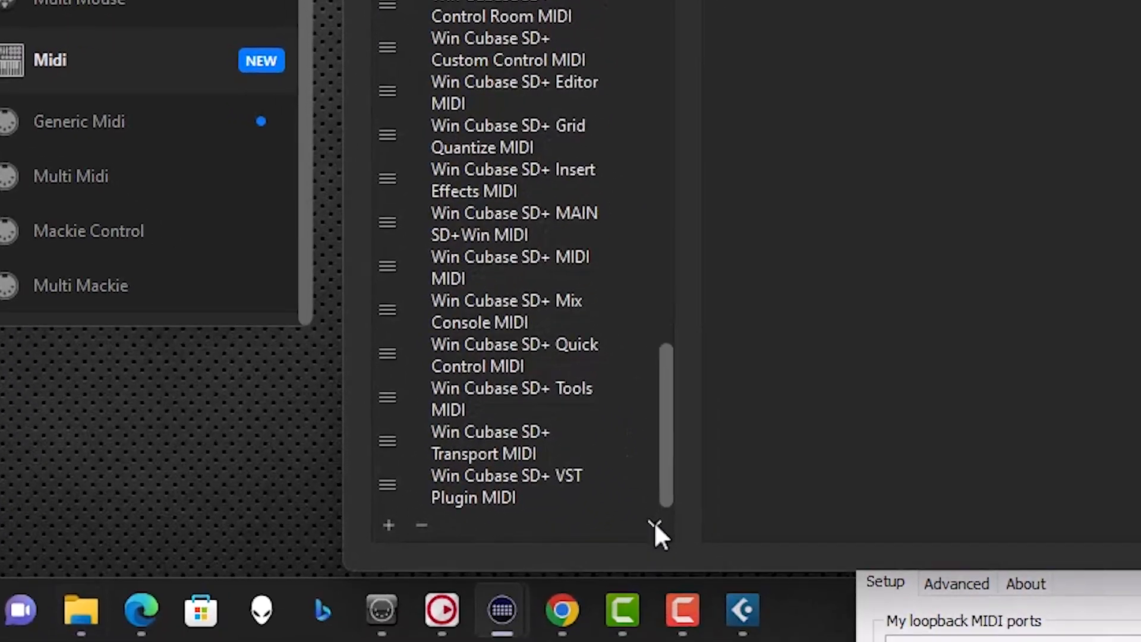
click(655, 523)
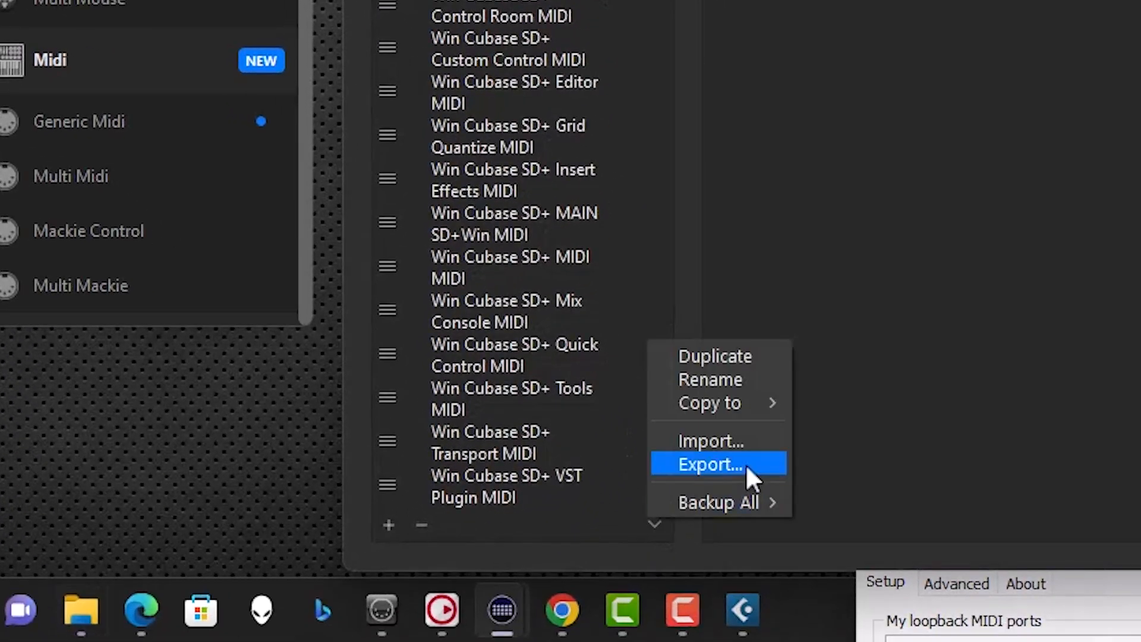
click(737, 433)
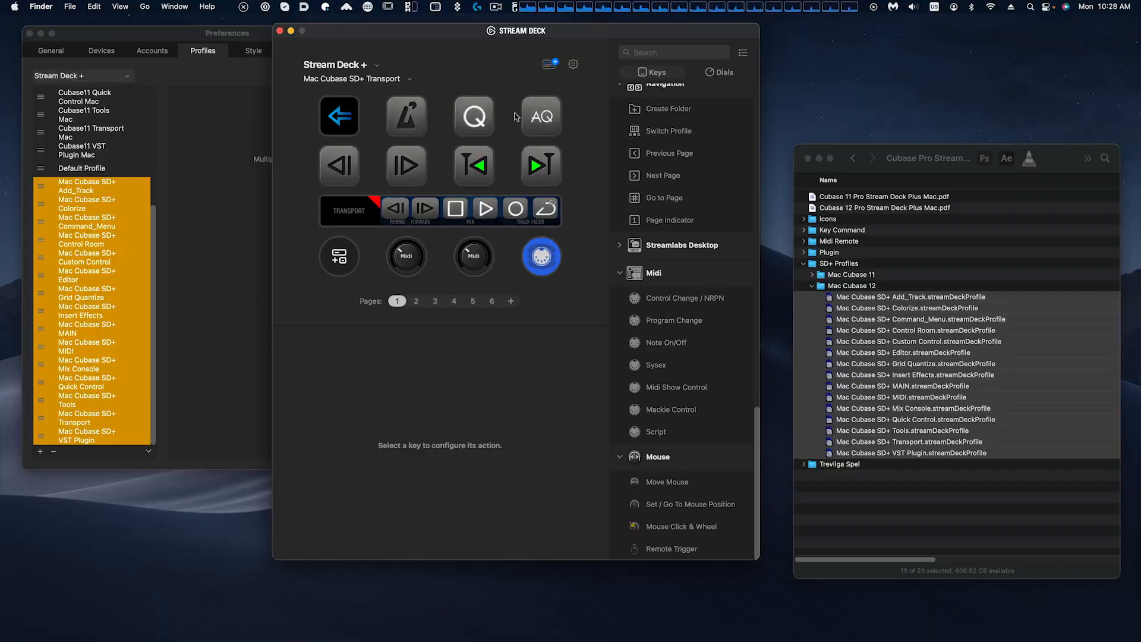
- Switch the Stream Deck + to the Mac Cubase SD+ MAIN profile and look at both of its pages
click(386, 79)
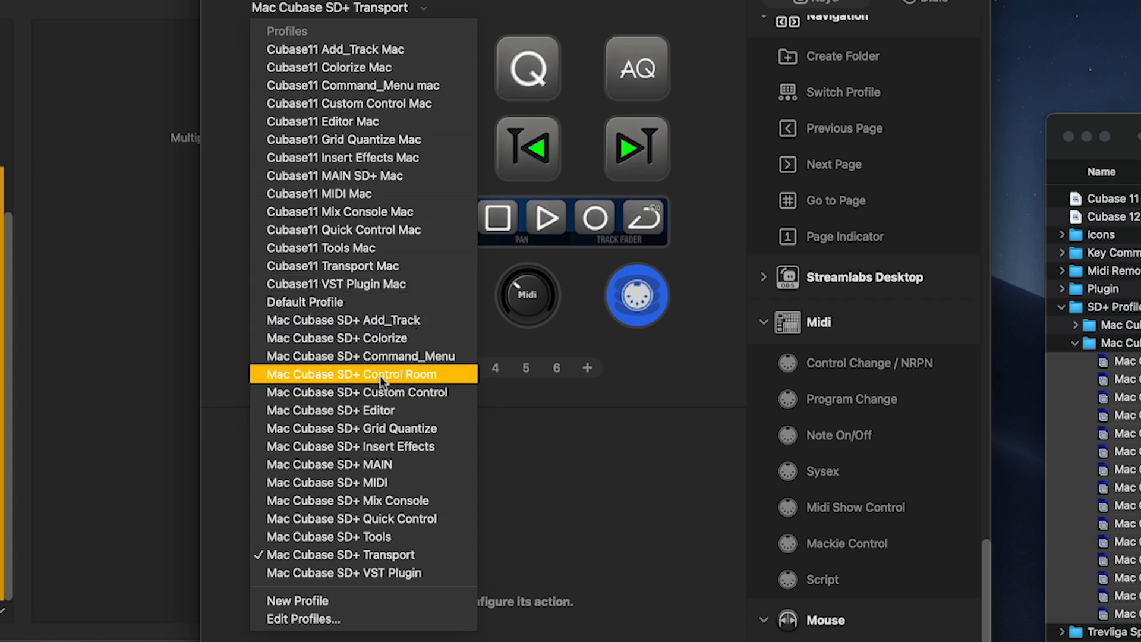
click(388, 464)
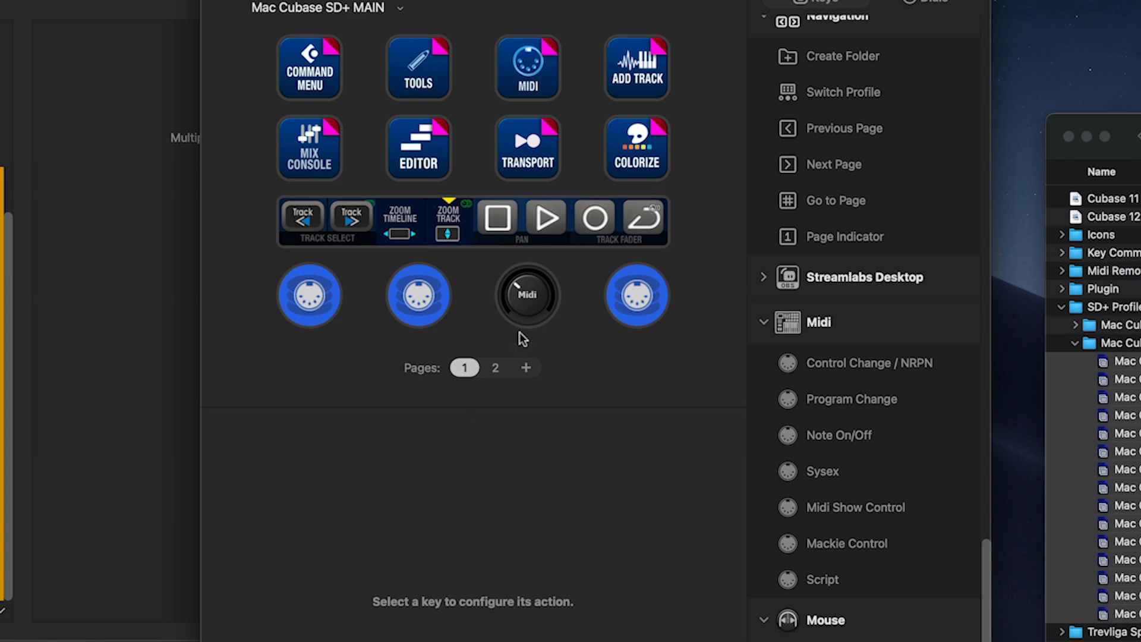
click(499, 369)
click(465, 368)
- Check the profile-switching keys of the MAIN profile, and set the COMMAND MENU key's target profile to Mac Cubase SD+ Command_Menu
click(315, 88)
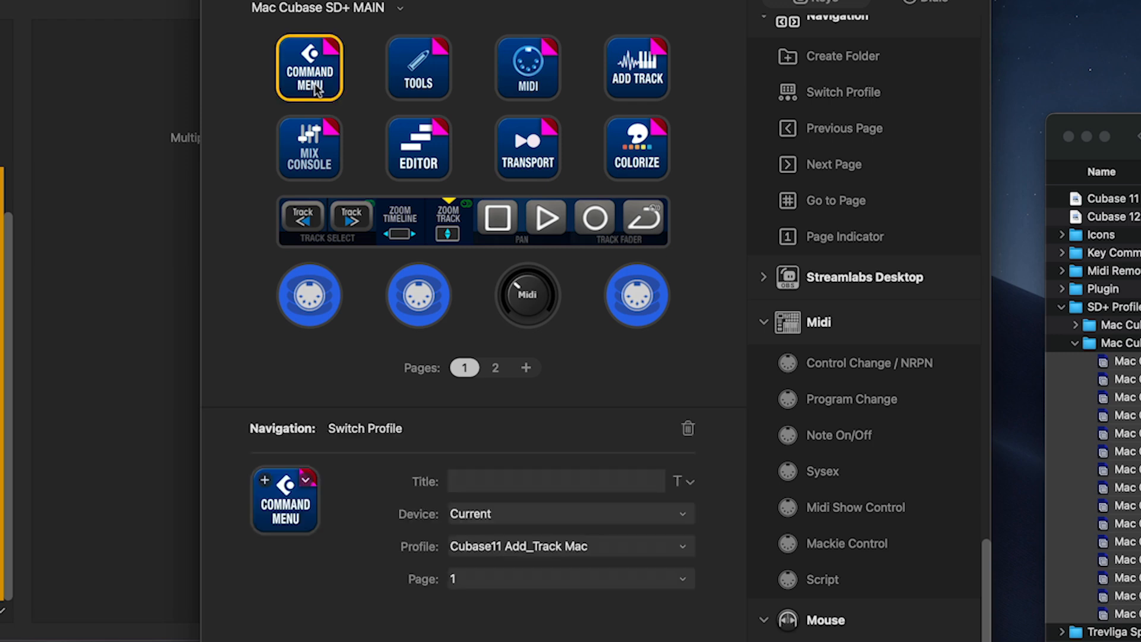
click(420, 80)
click(532, 69)
click(308, 70)
click(534, 547)
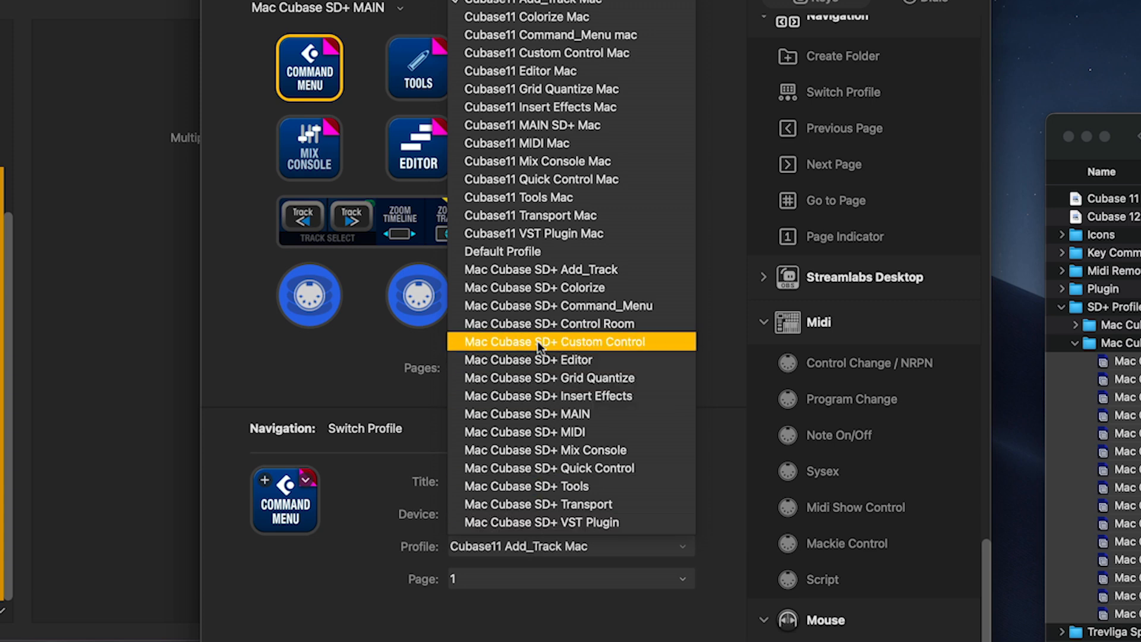
click(534, 305)
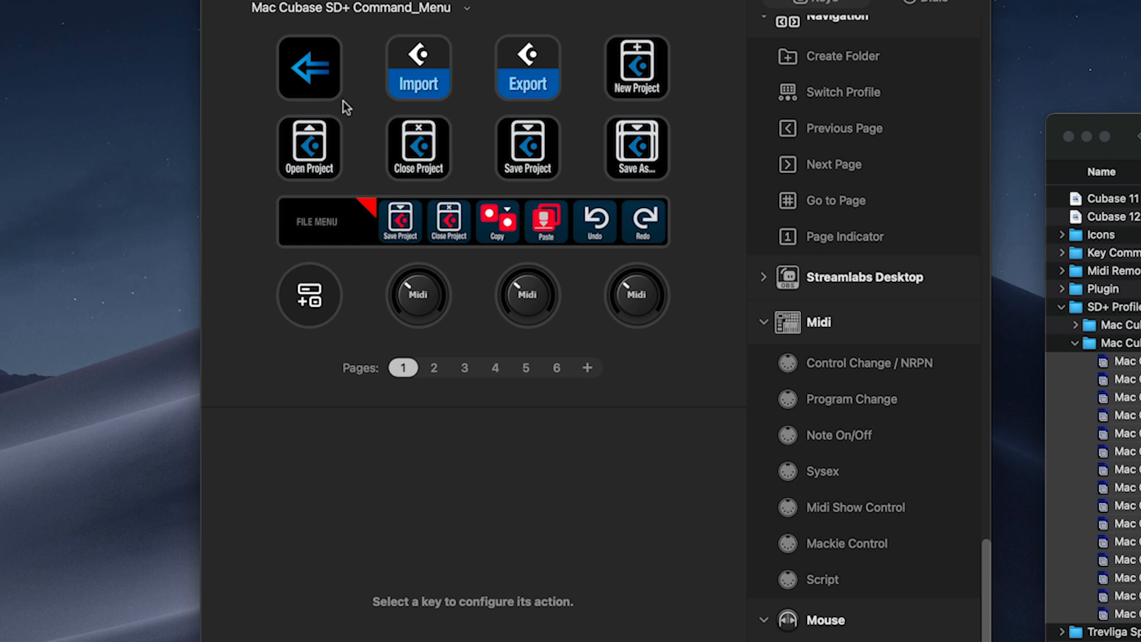
- In the Mac Cubase SD+ Command_Menu profile, set the back arrow key's target profile to Mac Cubase SD+ MAIN
click(315, 79)
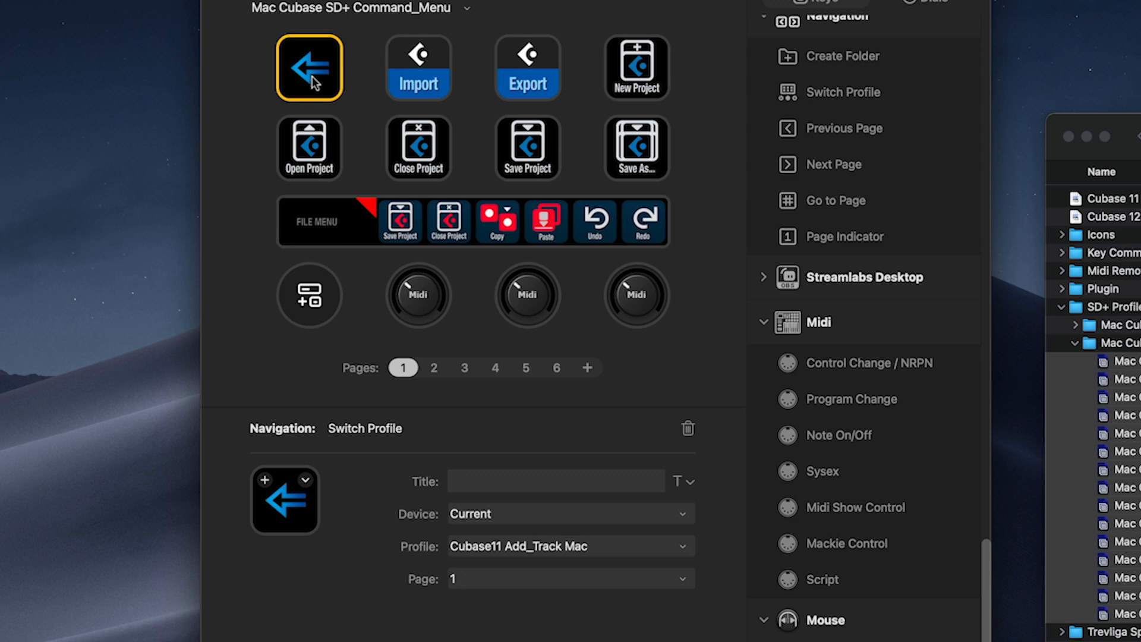
click(486, 545)
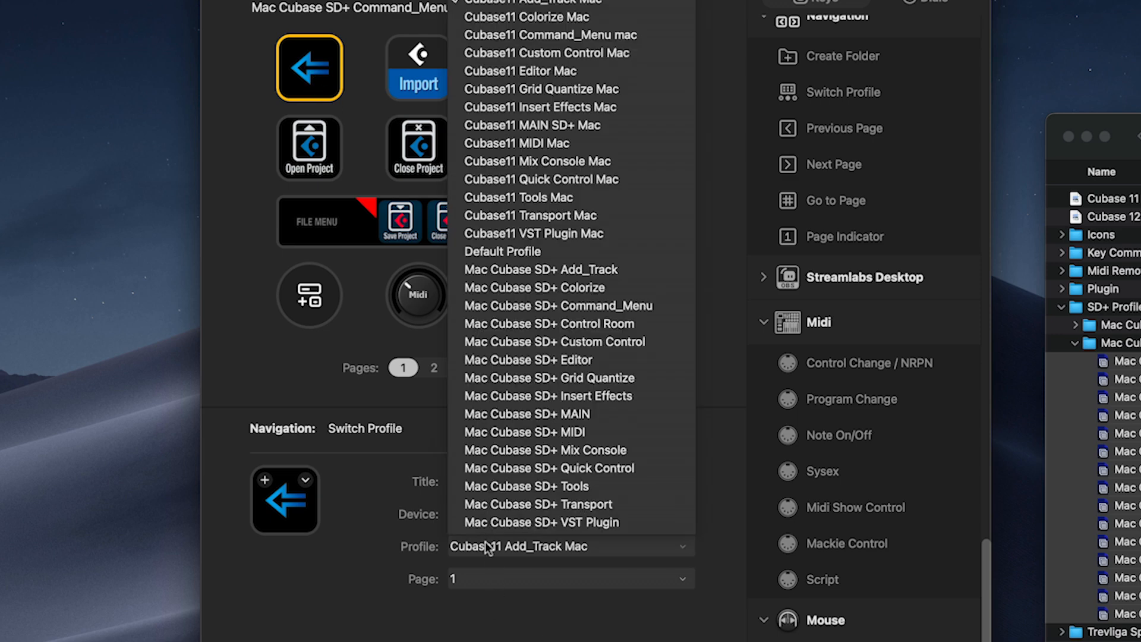
click(543, 415)
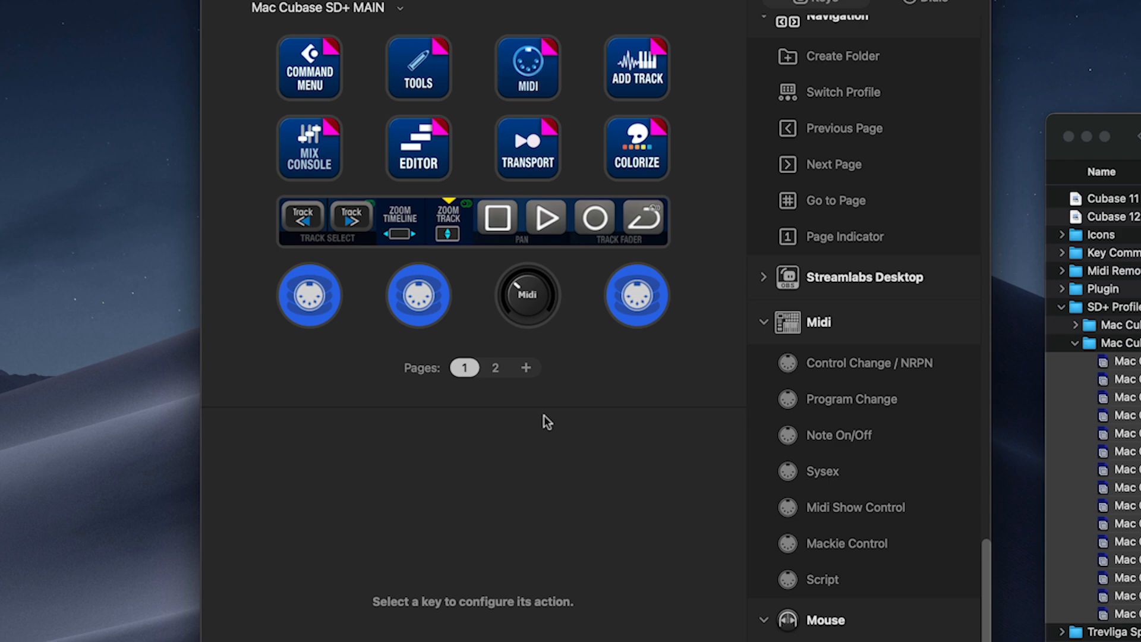
- In the MAIN profile, link the TOOLS key to Mac Cubase SD+ Tools and the MIDI key to Mac Cubase SD+ MIDI
click(430, 78)
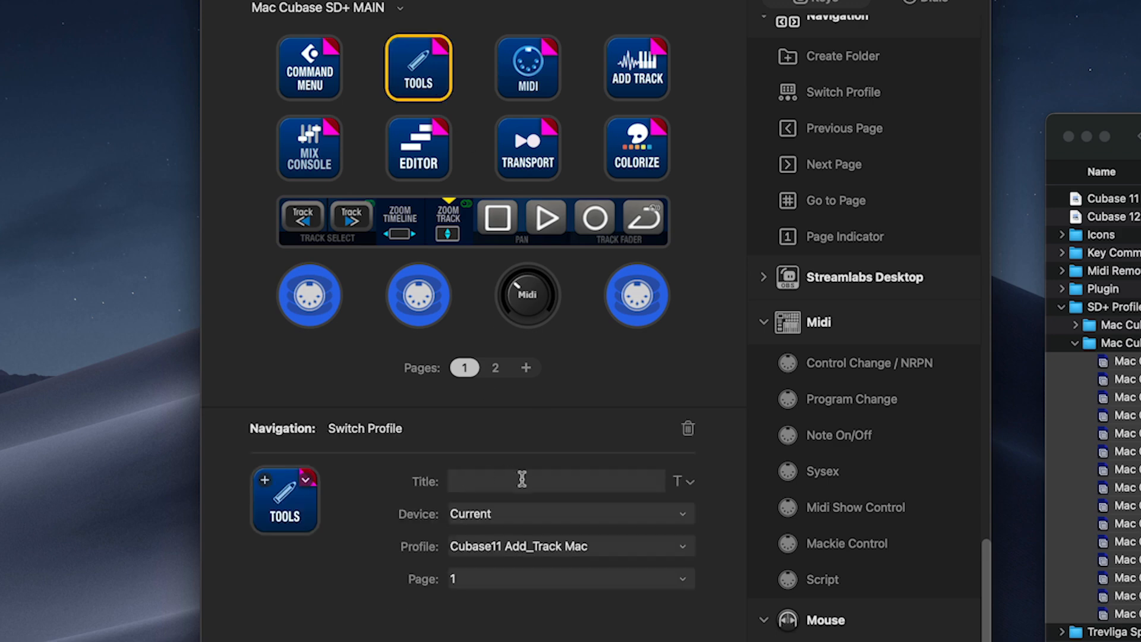
click(555, 544)
click(559, 486)
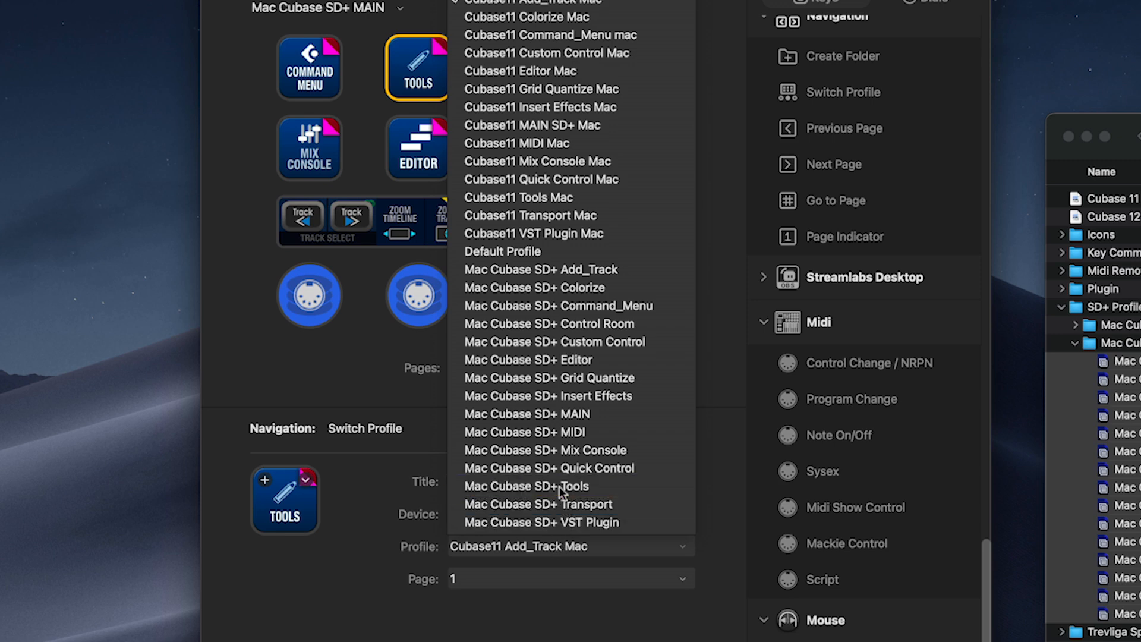
click(550, 88)
click(541, 545)
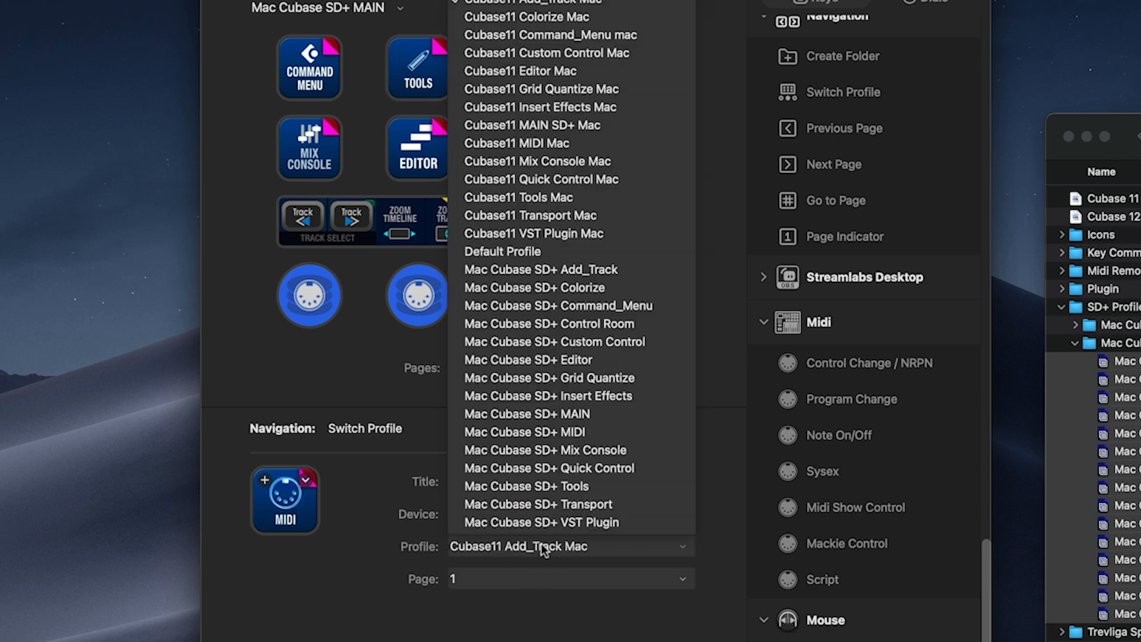
click(597, 433)
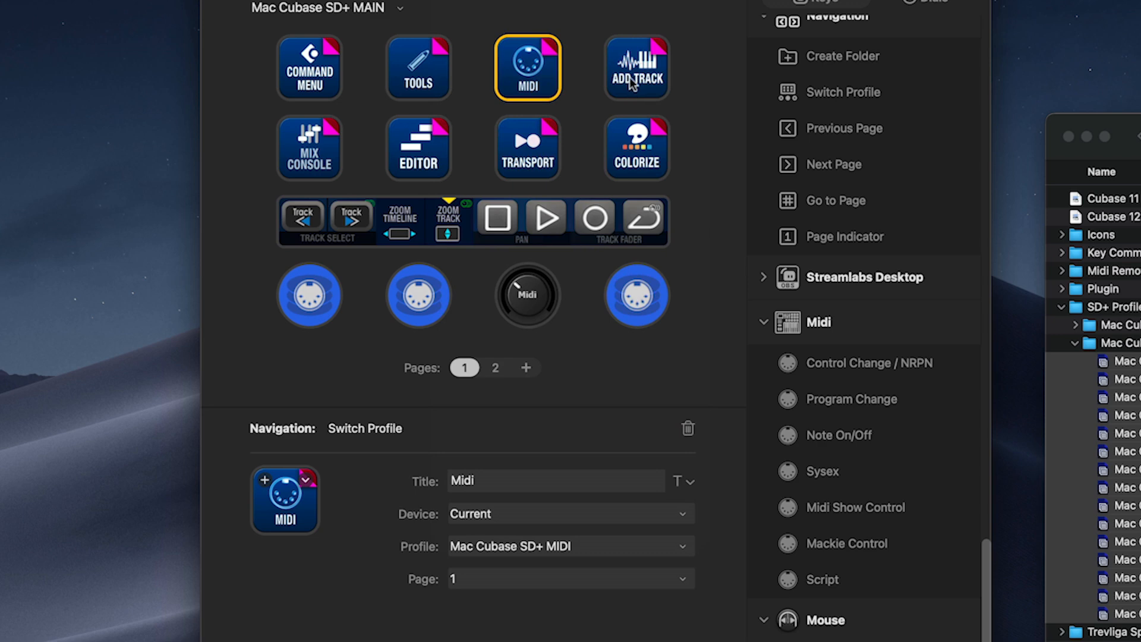
- Link the ADD TRACK key to Mac Cubase SD+ Add_Track and the MIX CONSOLE key to Mac Cubase SD+ Mix Console
click(630, 81)
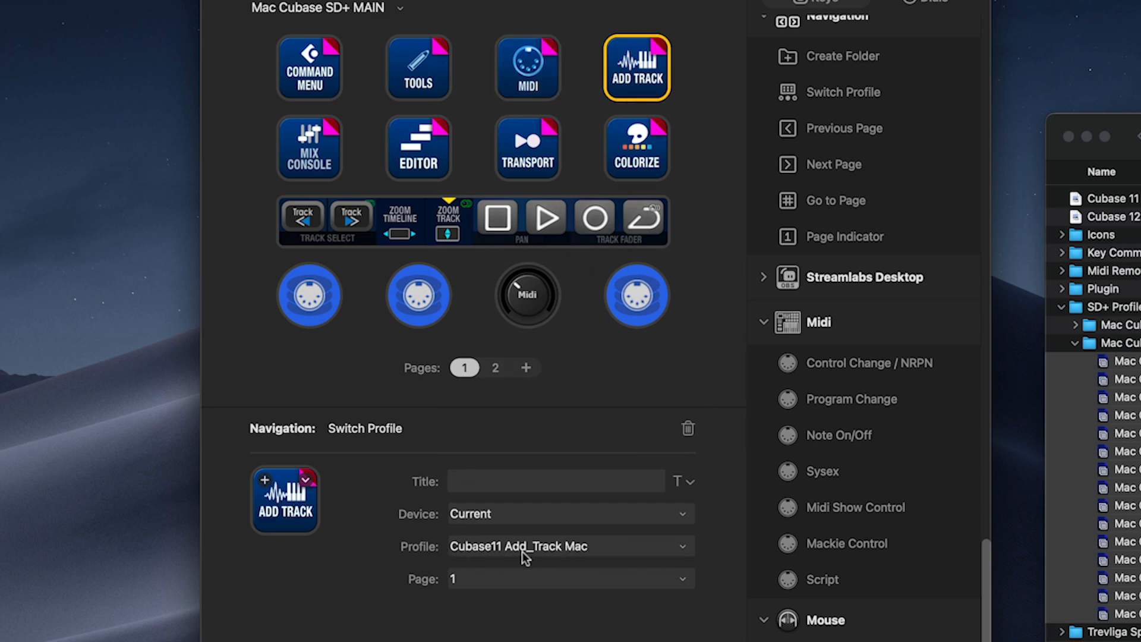
click(569, 547)
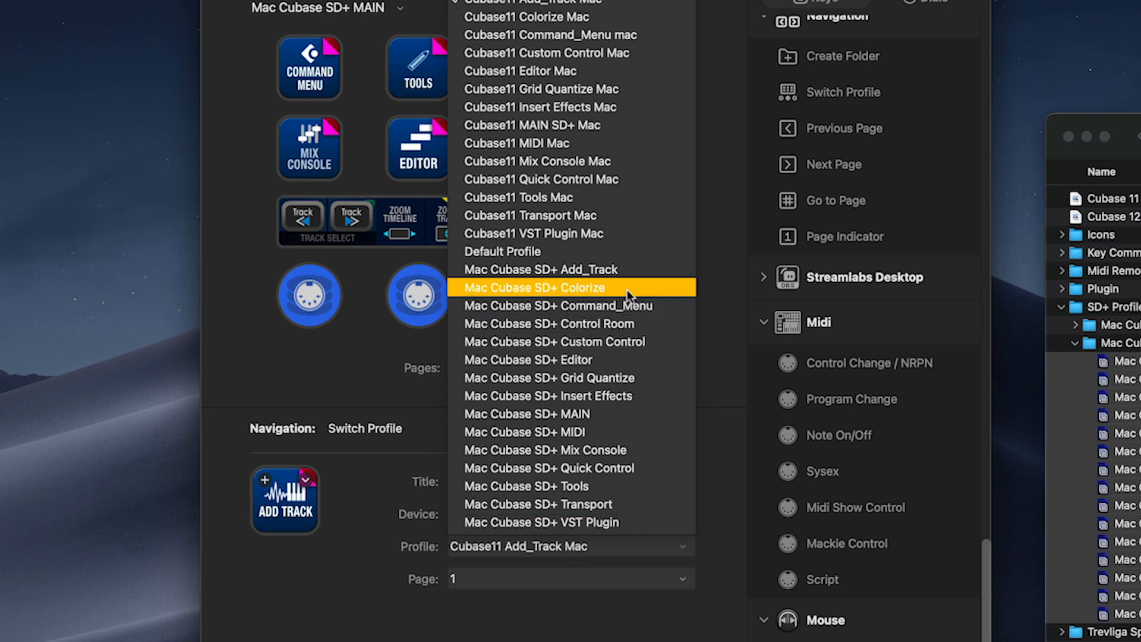
click(624, 272)
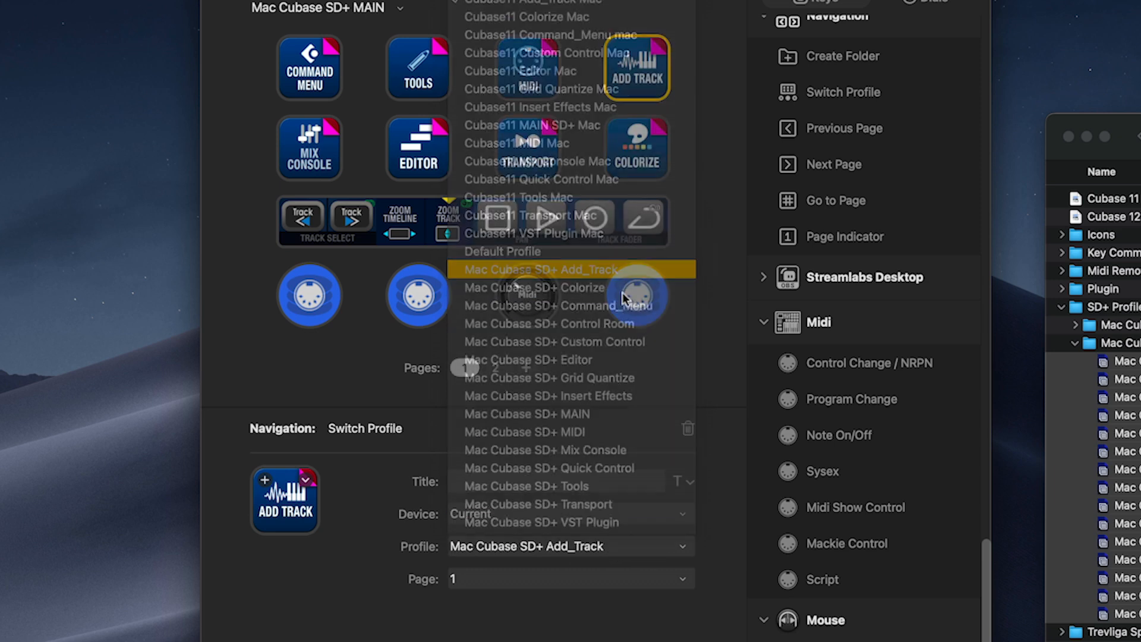
click(309, 148)
click(544, 548)
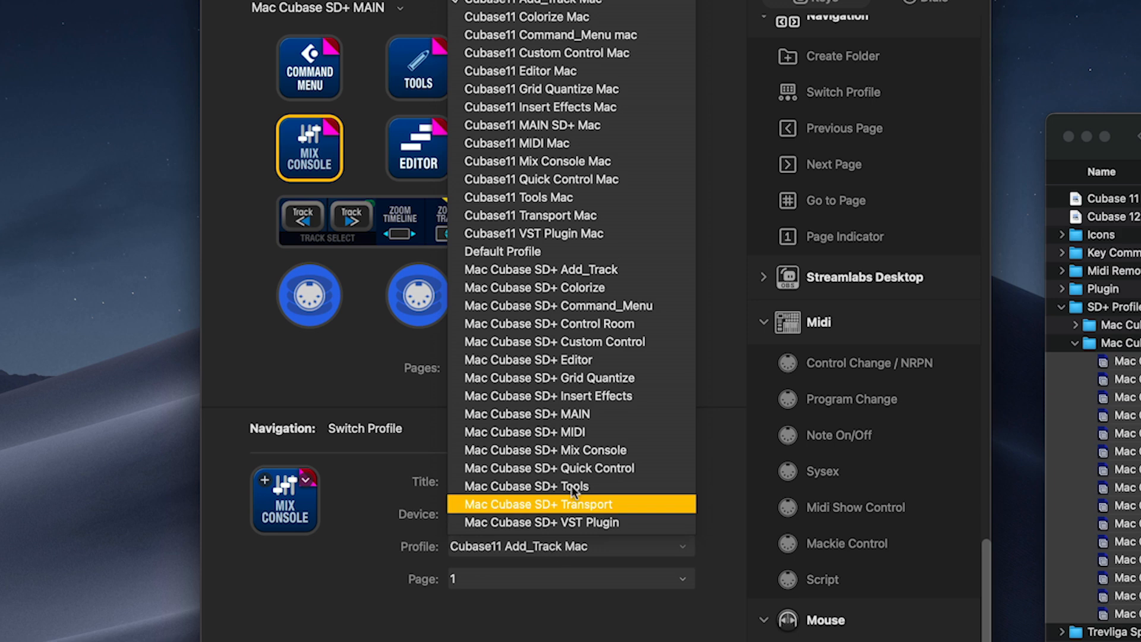
click(581, 443)
- Link the EDITOR key to Mac Cubase SD+ Editor and the TRANSPORT key to Mac Cubase SD+ Transport
click(438, 171)
click(584, 541)
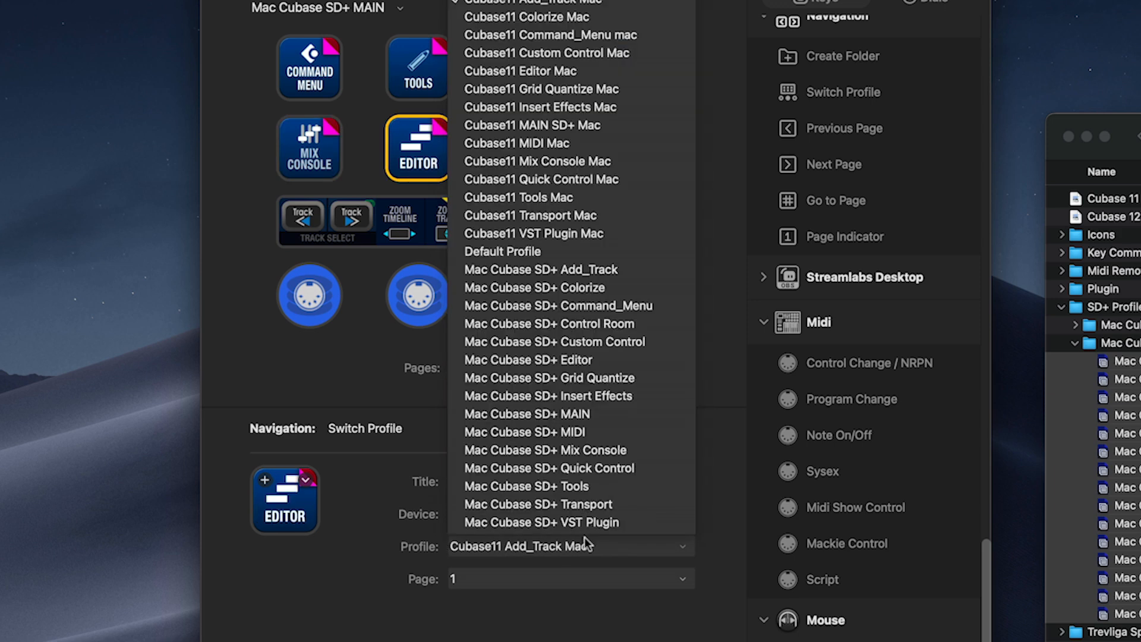
click(601, 360)
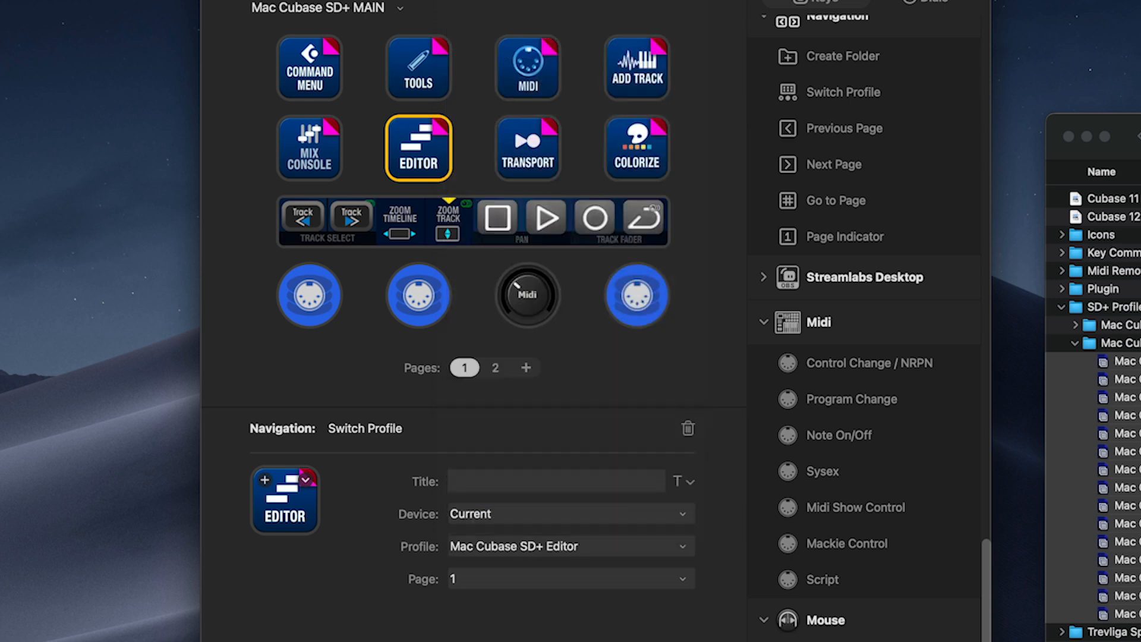
click(531, 155)
click(583, 555)
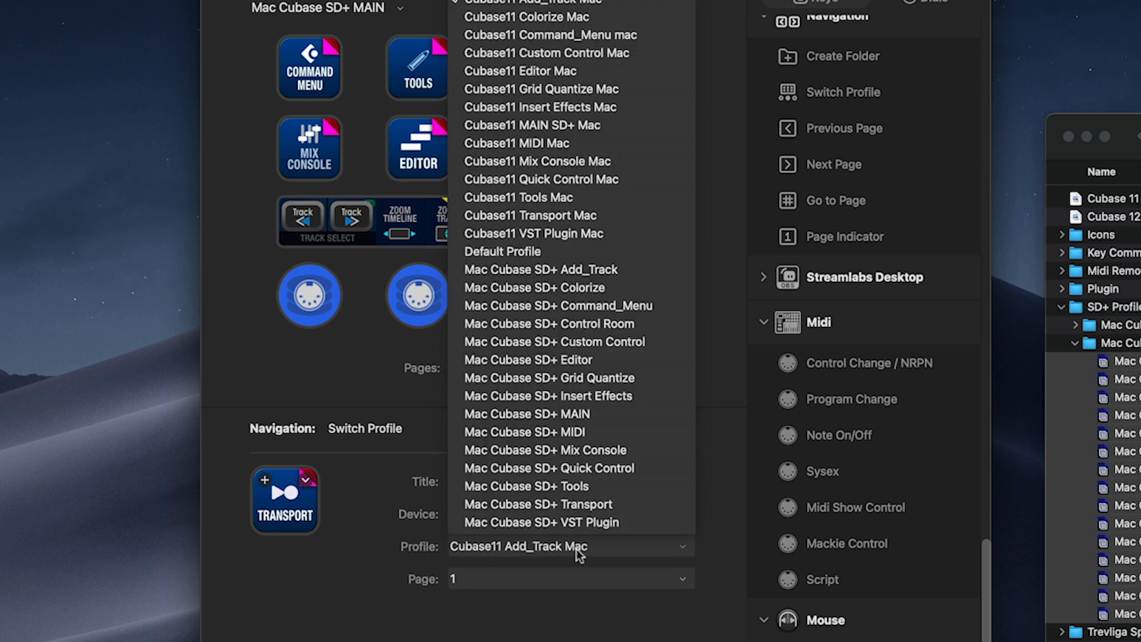
click(601, 505)
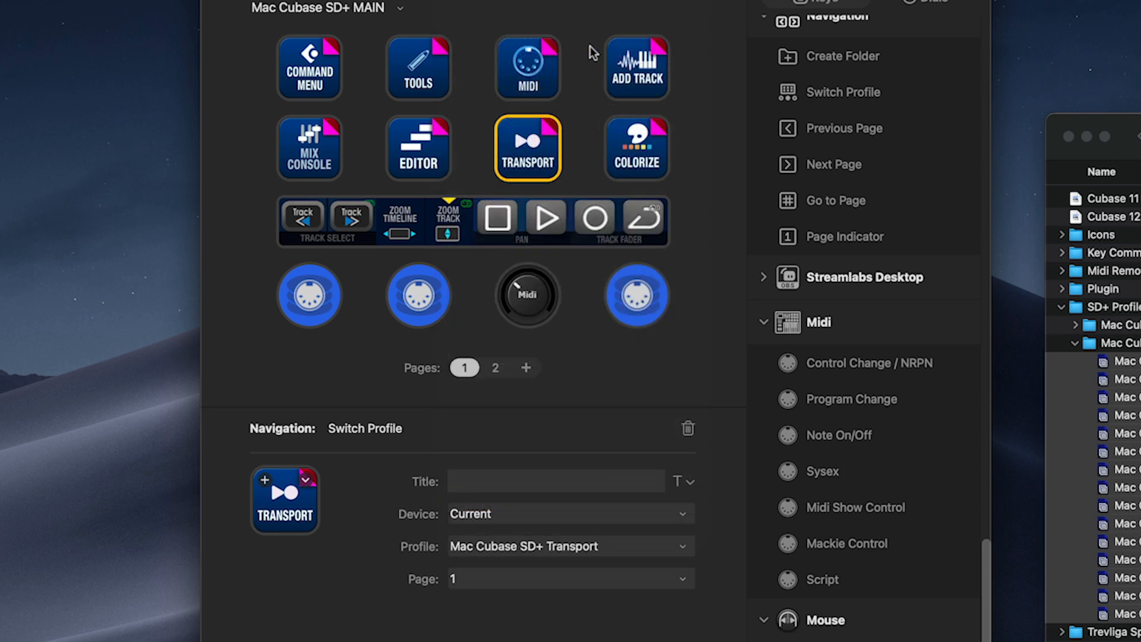
- Set the COLORIZE key's target profile to Mac Cubase SD+ Colorize
click(635, 145)
click(564, 547)
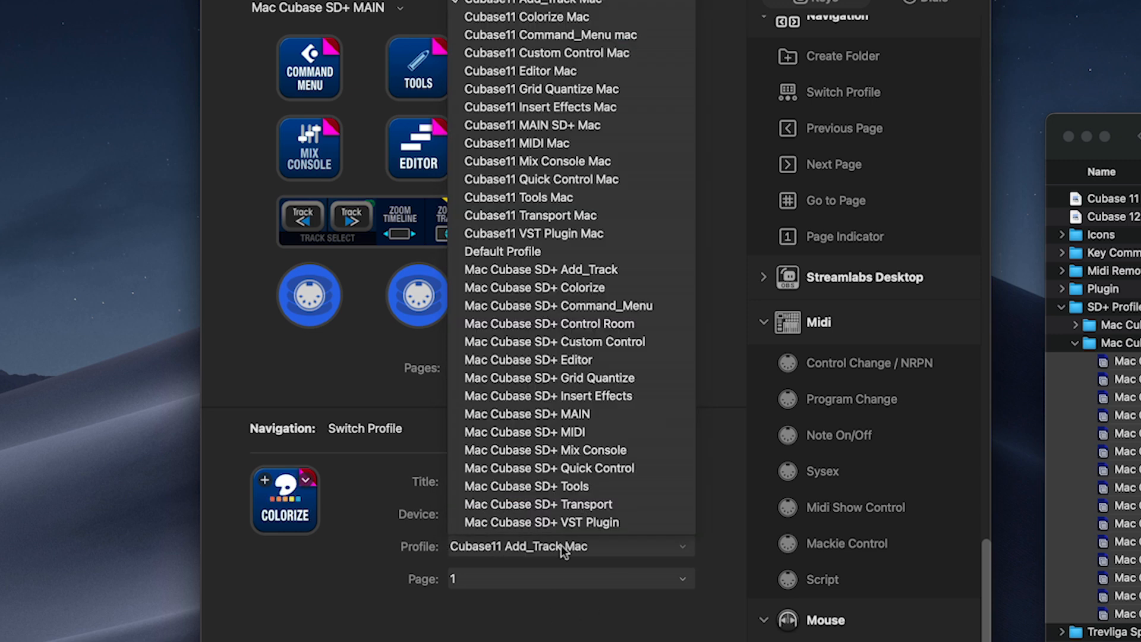
click(594, 287)
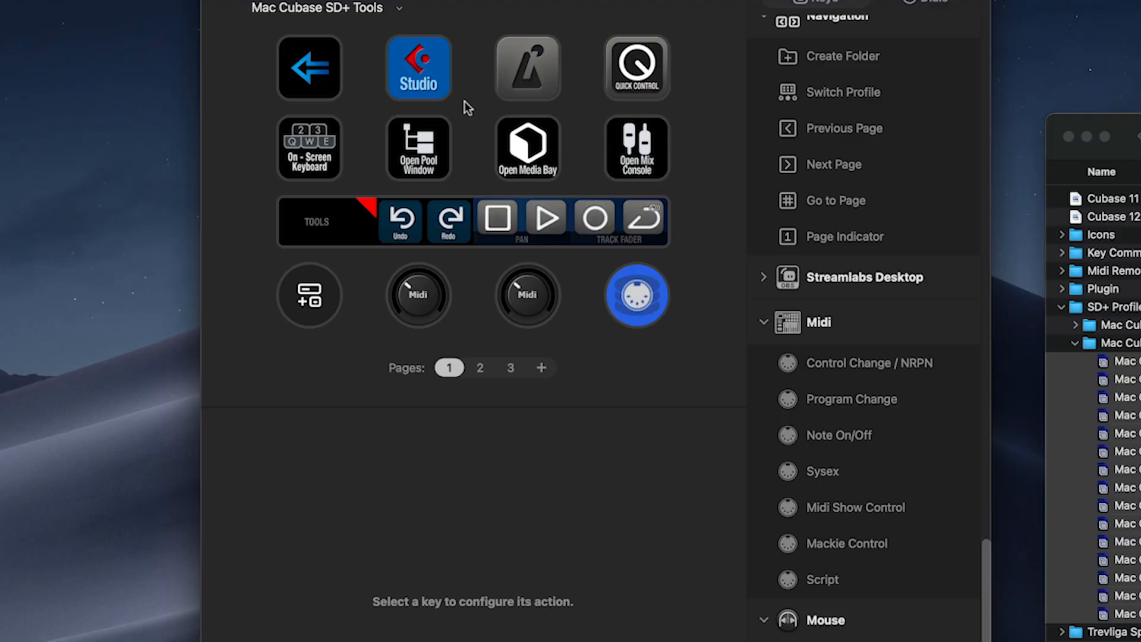
- In the Mac Cubase SD+ Tools and Mac Cubase SD+ MIDI profiles, link each back arrow key to Mac Cubase SD+ MAIN
click(307, 70)
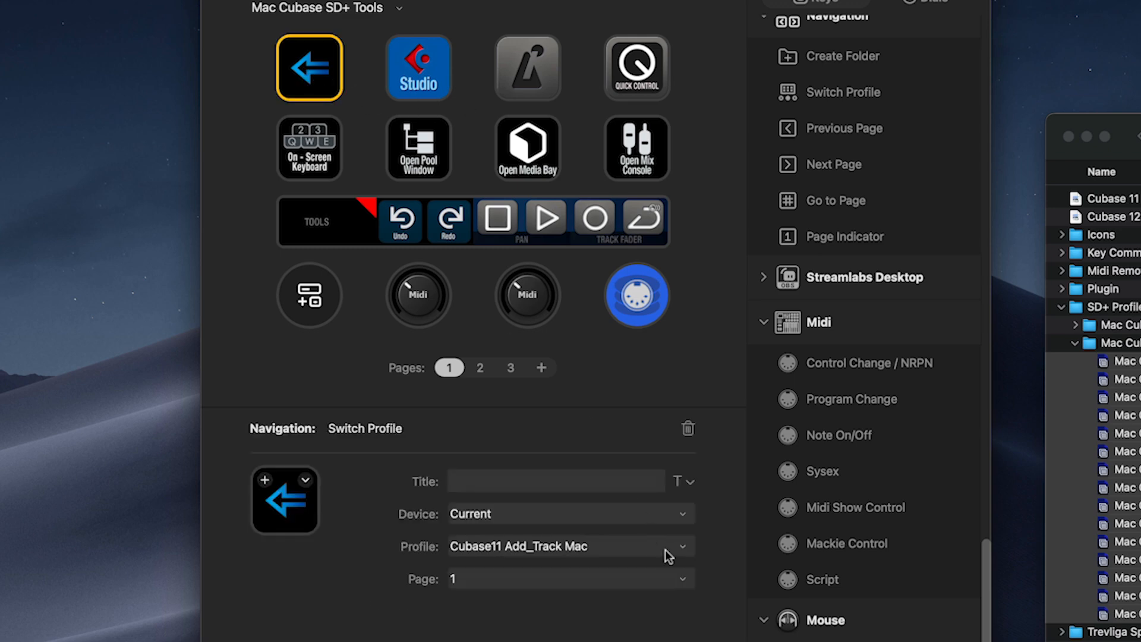
click(593, 547)
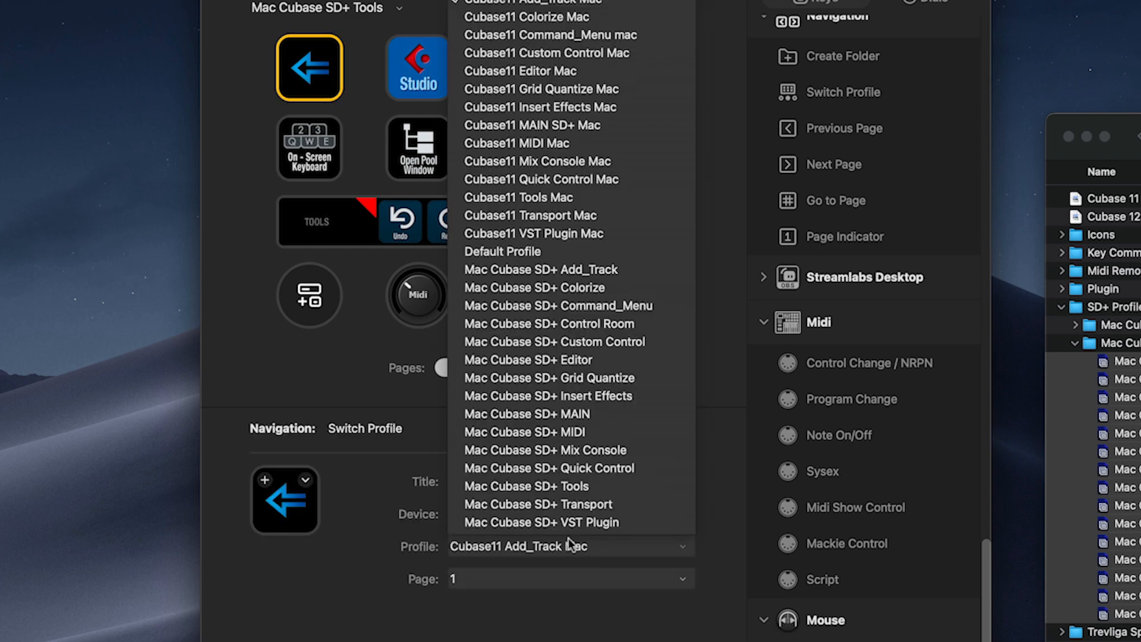
click(580, 413)
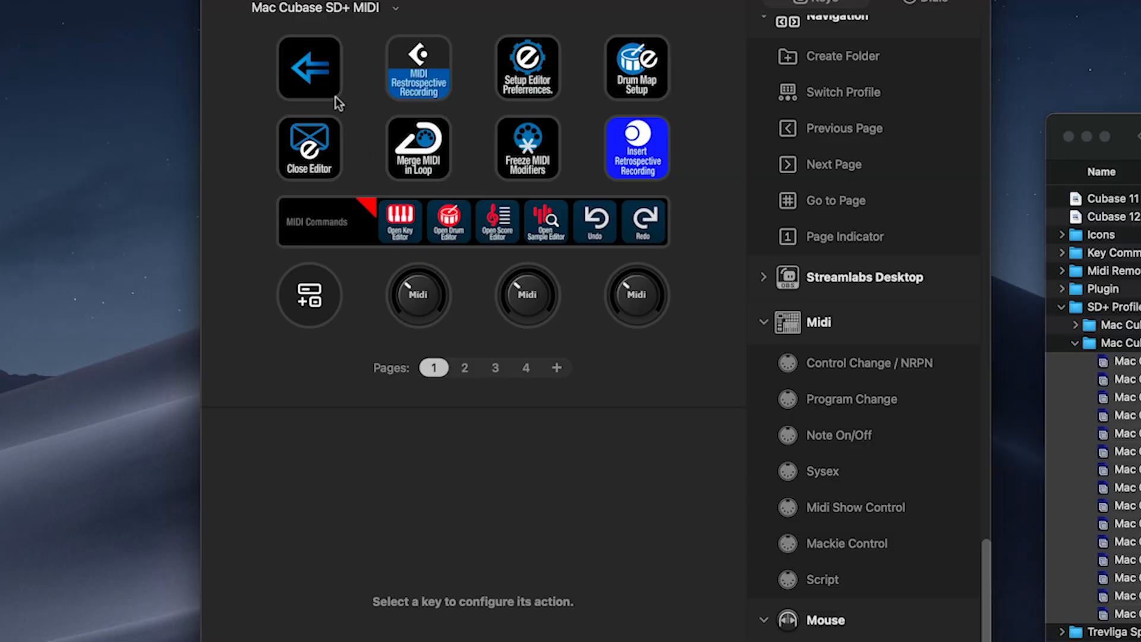
click(336, 96)
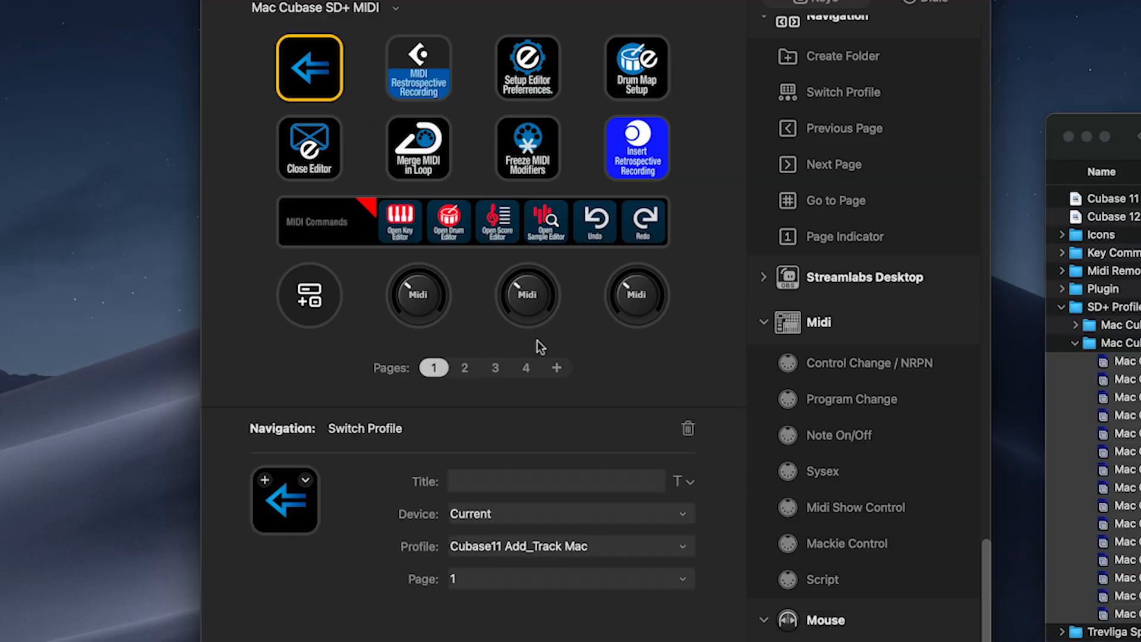
click(571, 547)
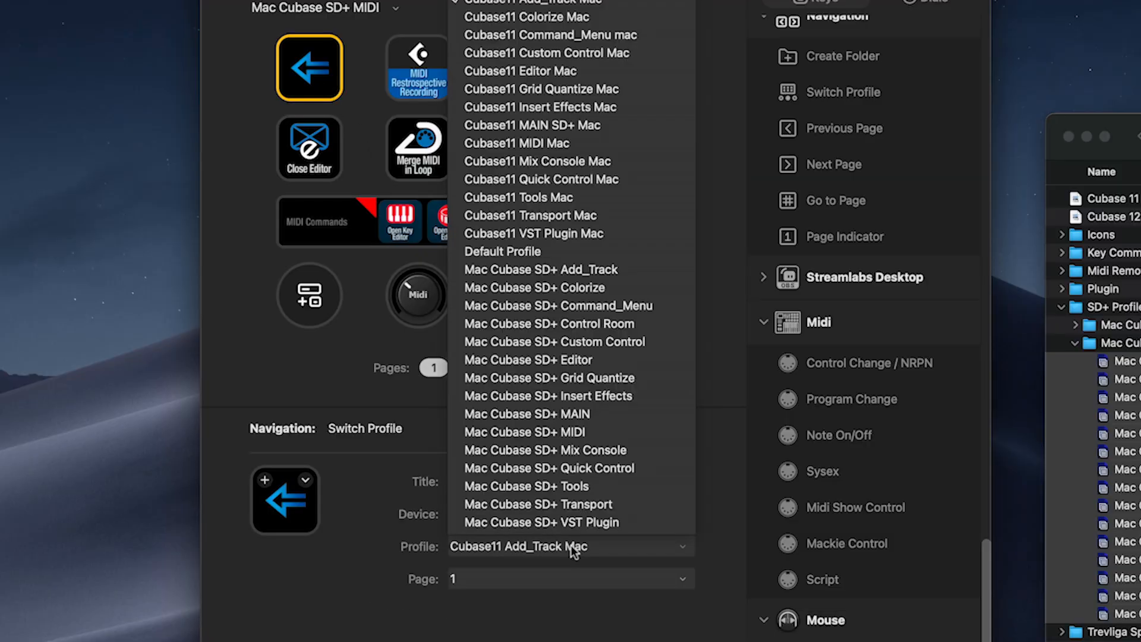
click(583, 416)
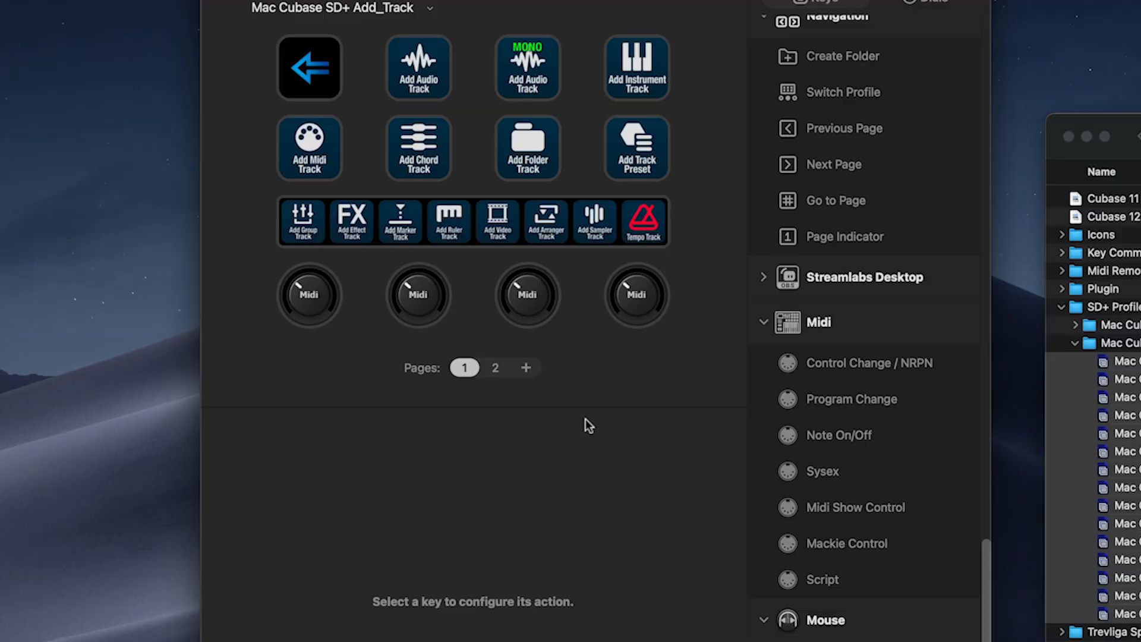
- In the Mac Cubase SD+ Add_Track and Mix Console profiles, link each back arrow key to Mac Cubase SD+ MAIN
click(285, 54)
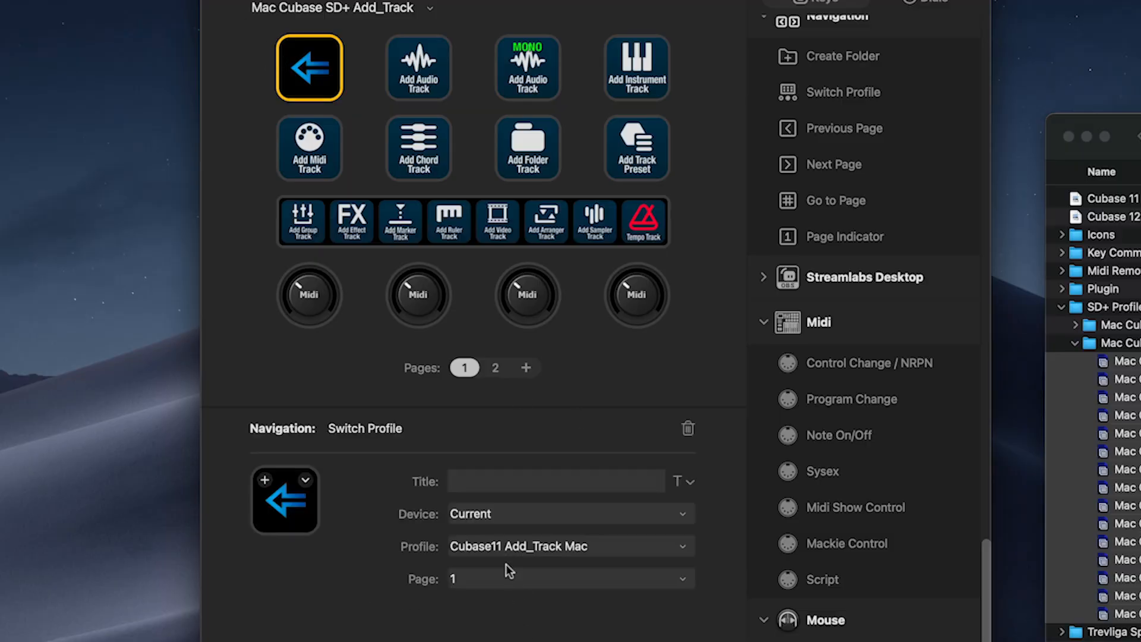
click(495, 546)
click(598, 412)
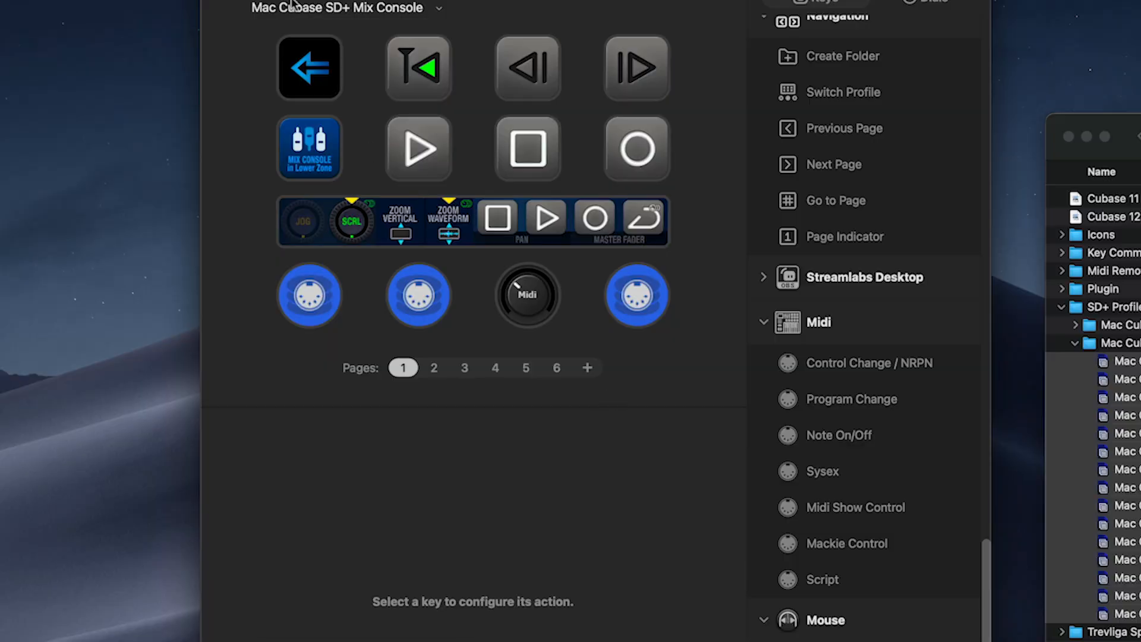
click(291, 6)
key(Escape)
click(308, 68)
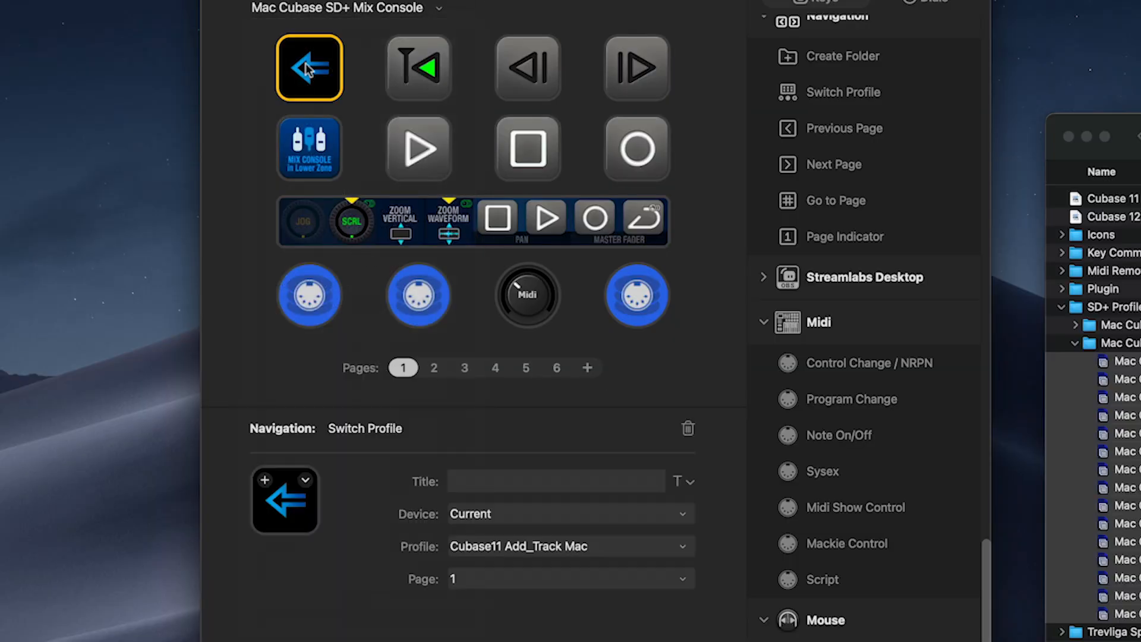
click(549, 542)
click(584, 420)
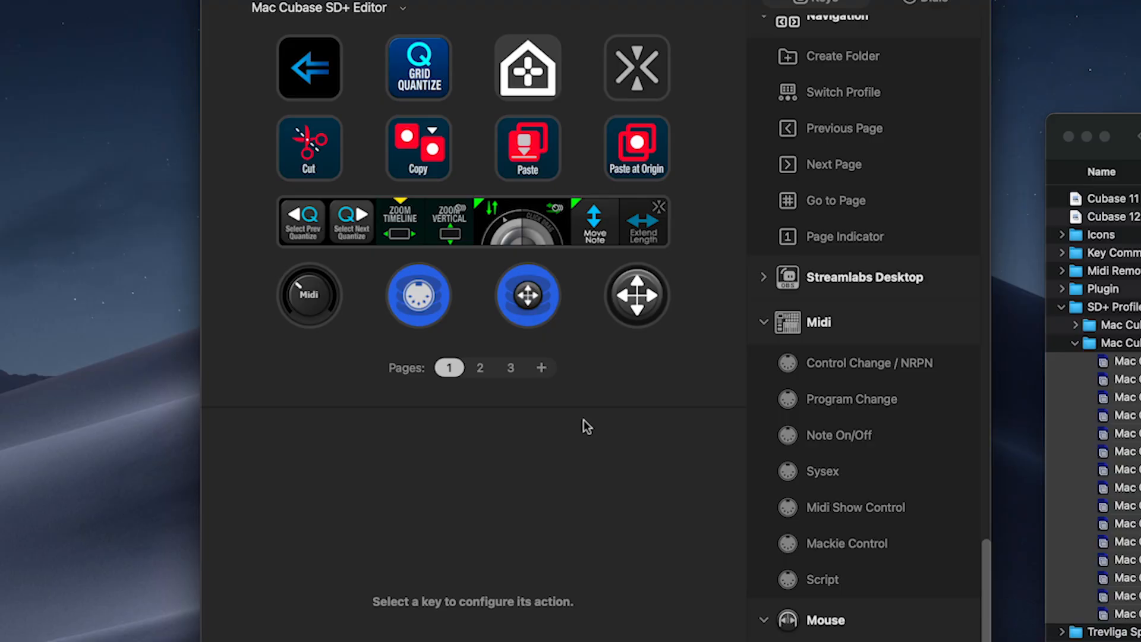
- In the Mac Cubase SD+ Editor and Transport profiles, link each back arrow key to Mac Cubase SD+ MAIN
click(315, 80)
click(554, 544)
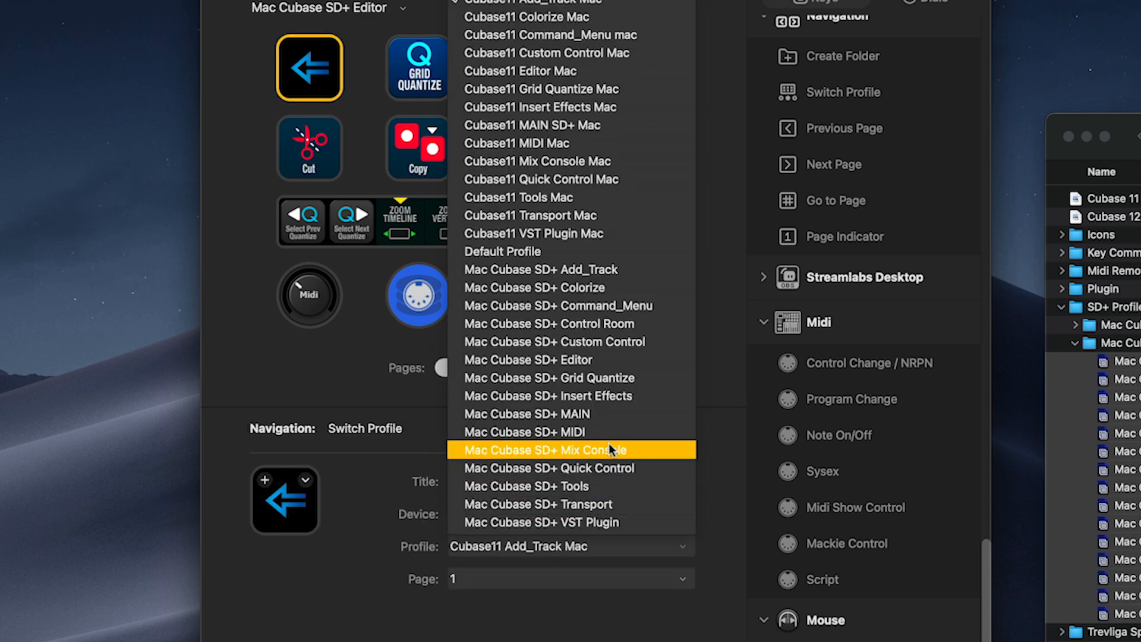
click(605, 409)
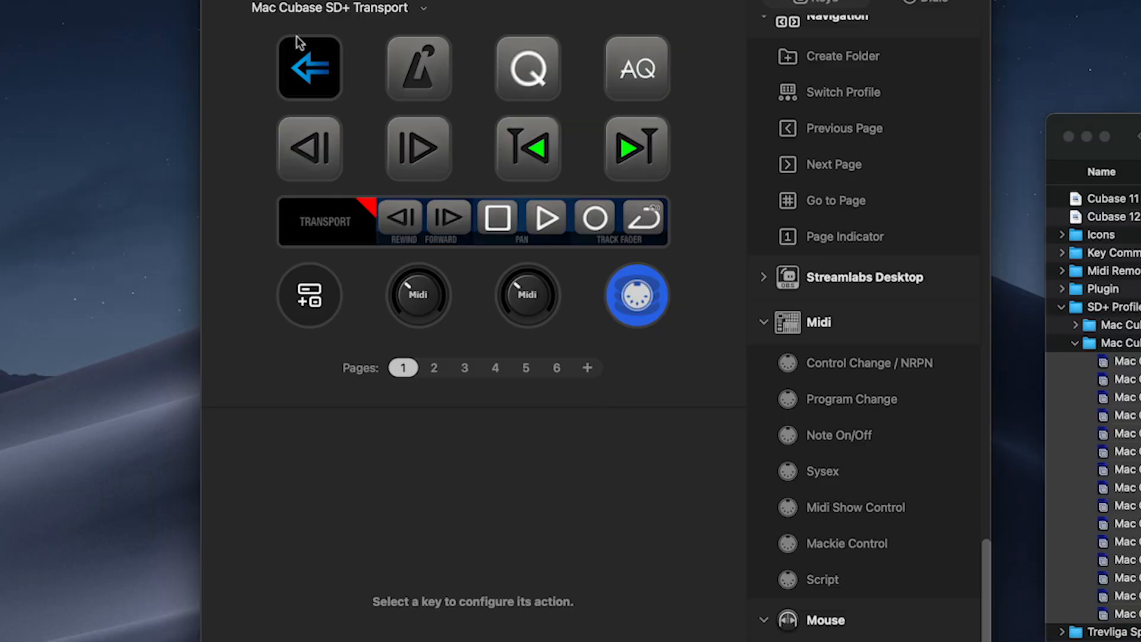
click(300, 45)
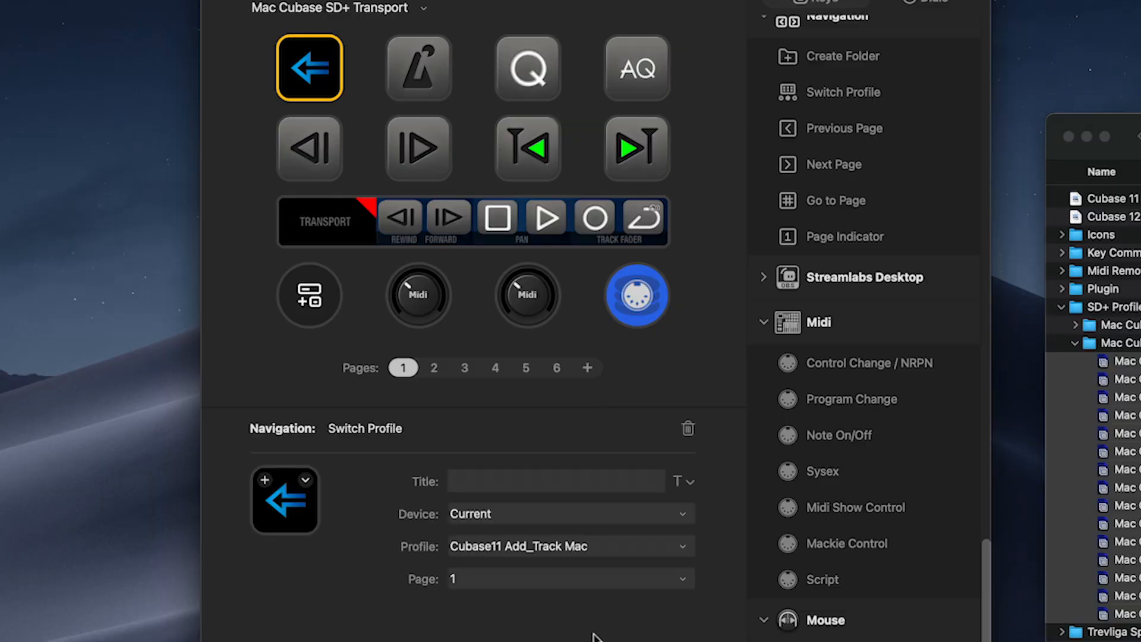
click(553, 547)
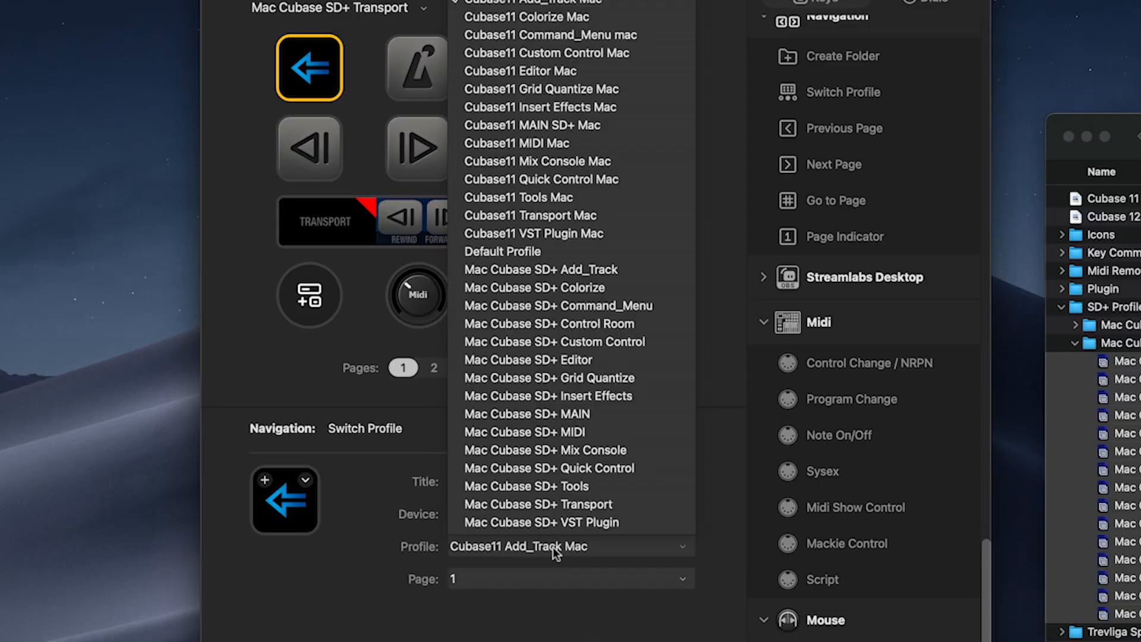
click(574, 415)
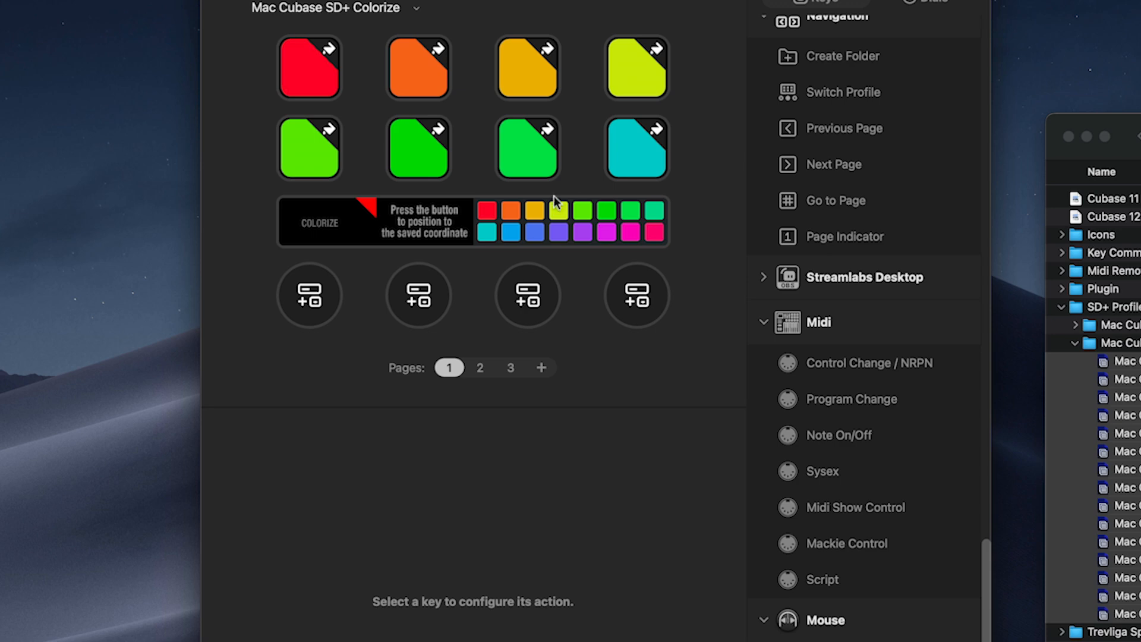
- On page 3 of the Mac Cubase SD+ Colorize profile, link the back arrow key to Mac Cubase SD+ MAIN
click(480, 369)
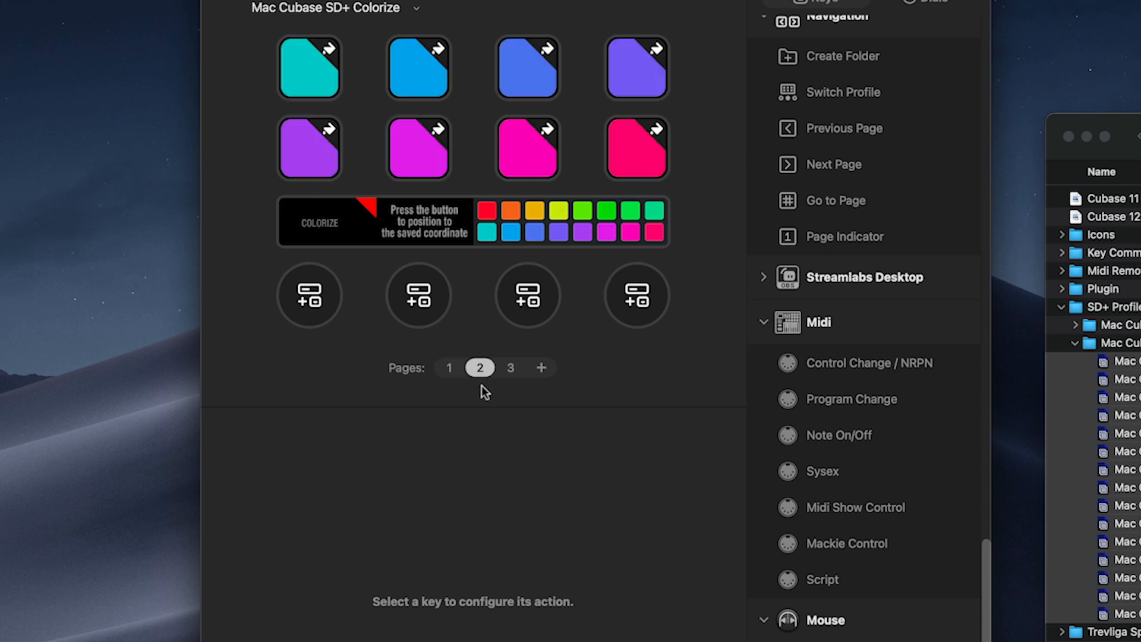
click(509, 369)
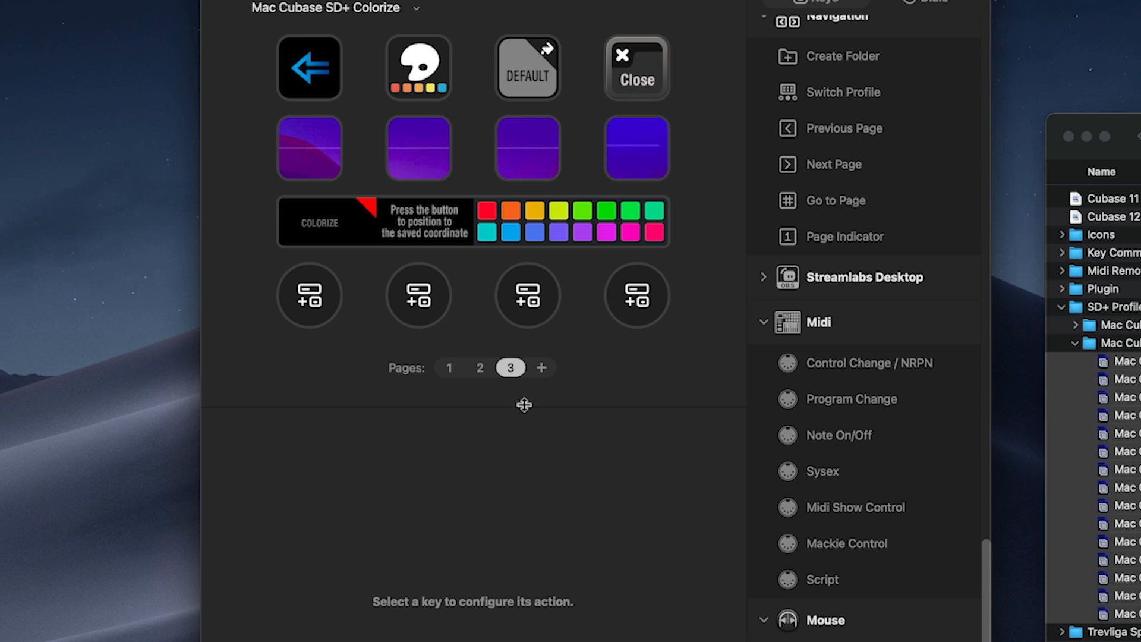
click(309, 84)
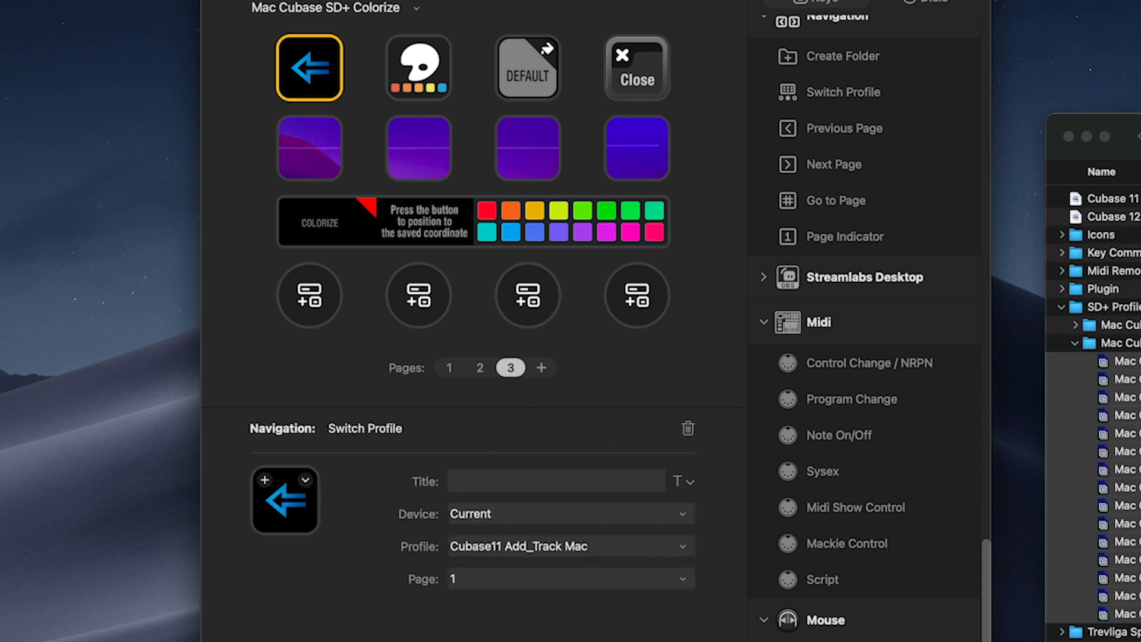
click(491, 545)
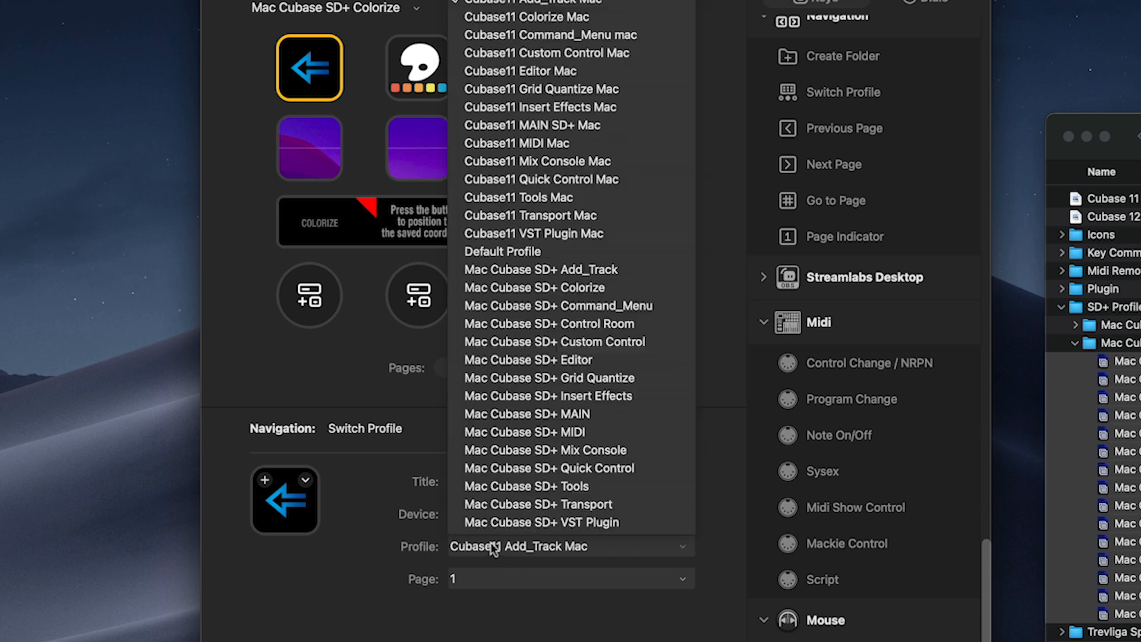
click(559, 419)
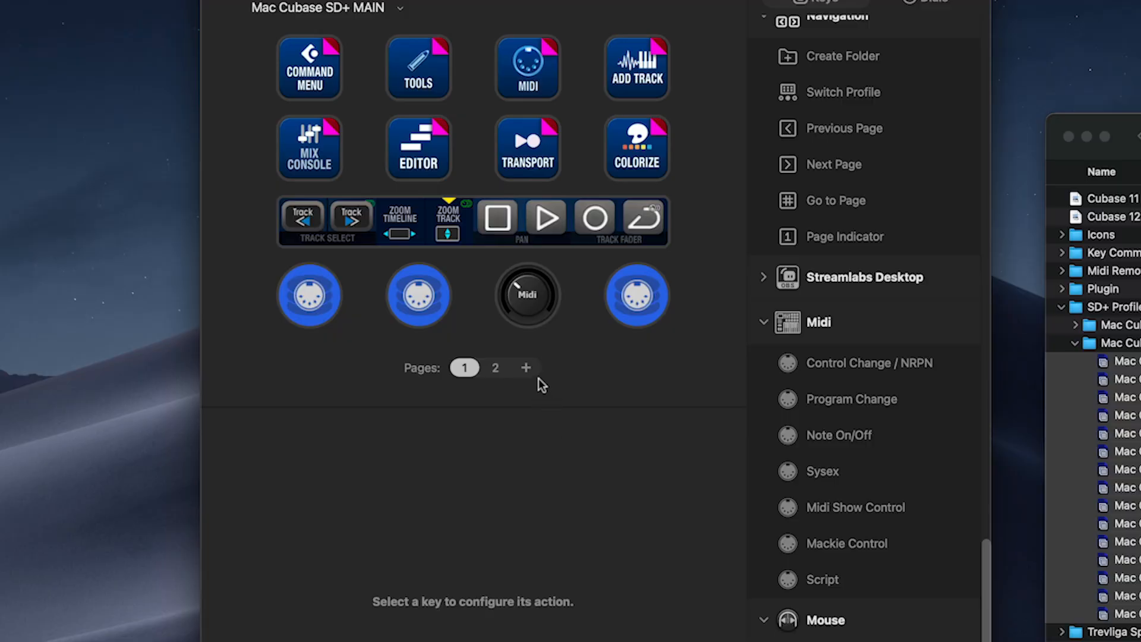
- On page 2 of the Mac Cubase SD+ MAIN profile, set the Main key's target profile to Mac Cubase SD+ MAIN
click(495, 368)
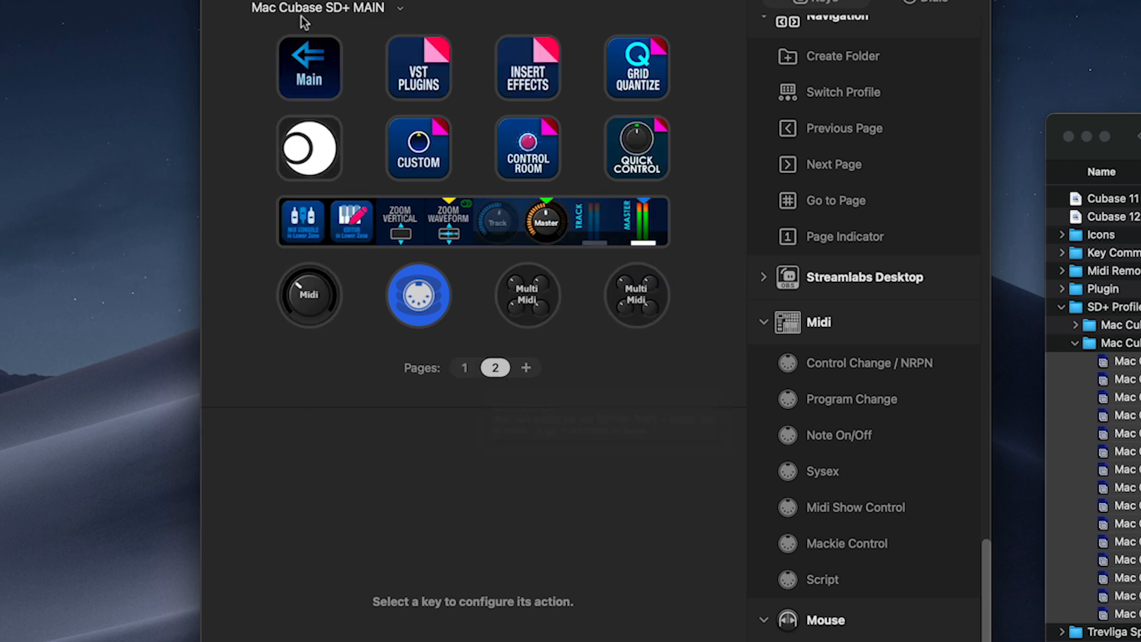
click(309, 49)
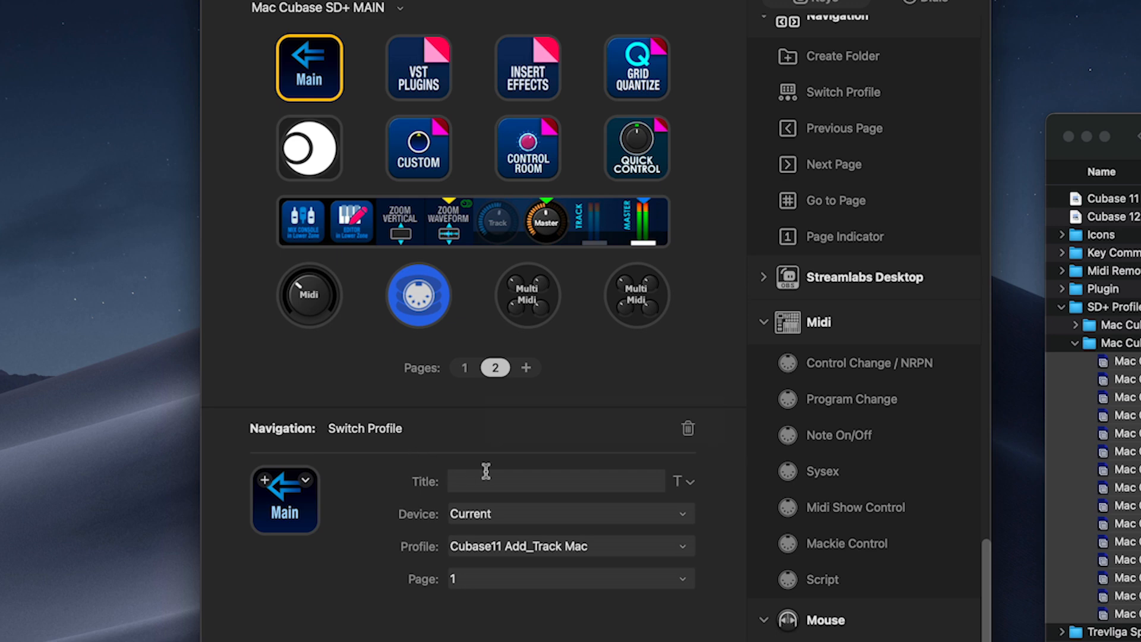
click(535, 545)
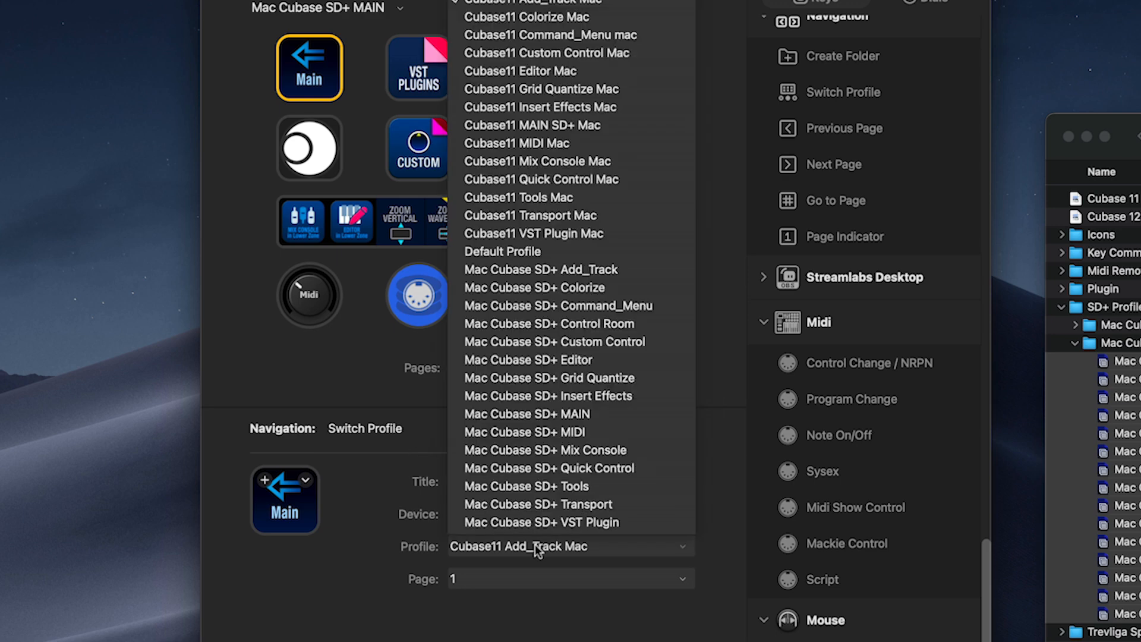
click(569, 414)
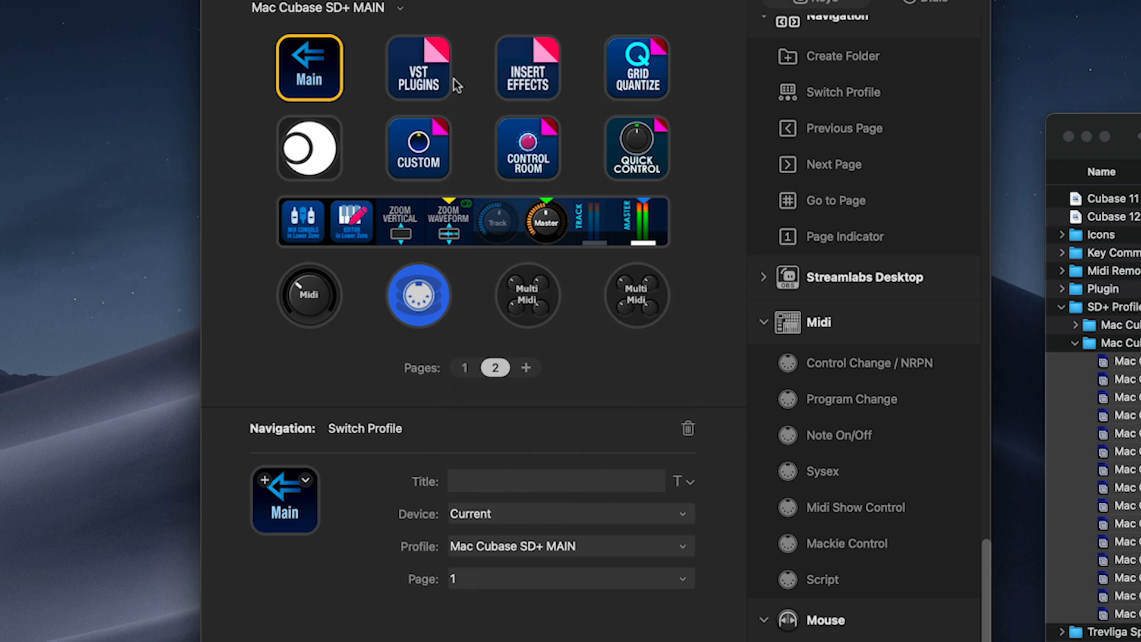
- Link the VST PLUGINS key to Mac Cubase SD+ VST Plugin and the INSERT EFFECTS key to Mac Cubase SD+ Insert Effects
click(412, 83)
click(595, 539)
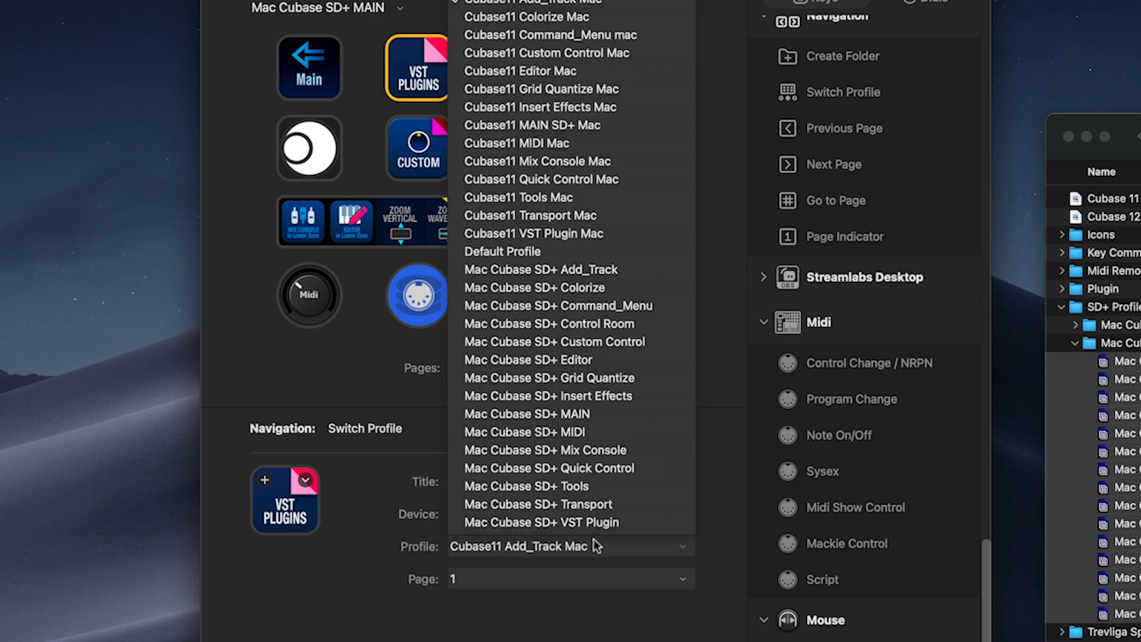
click(594, 523)
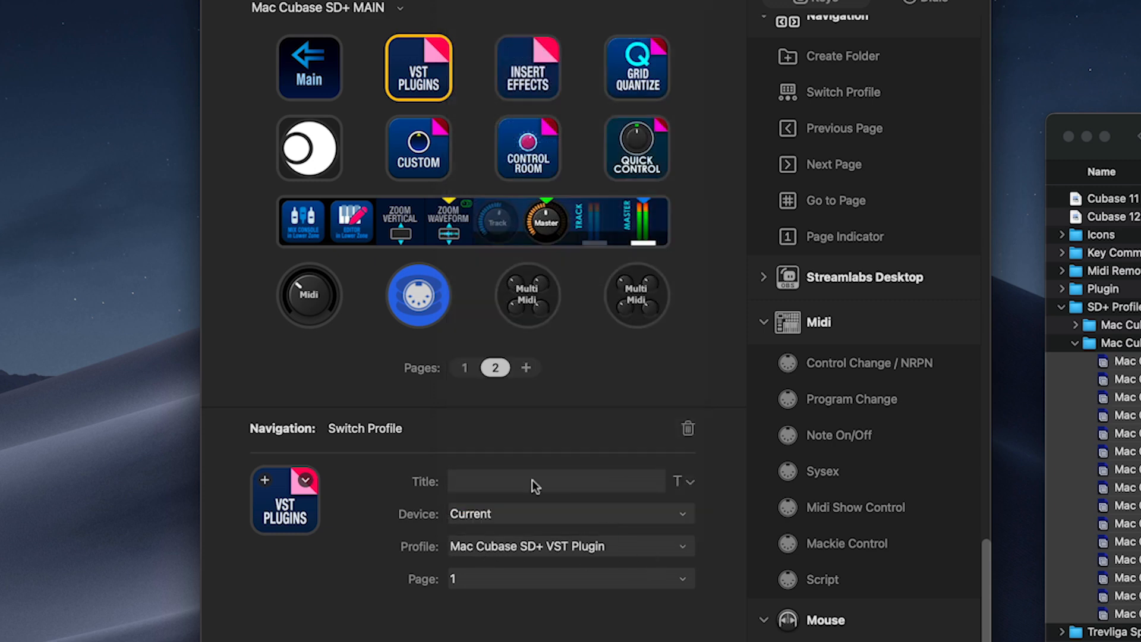
click(542, 86)
click(562, 547)
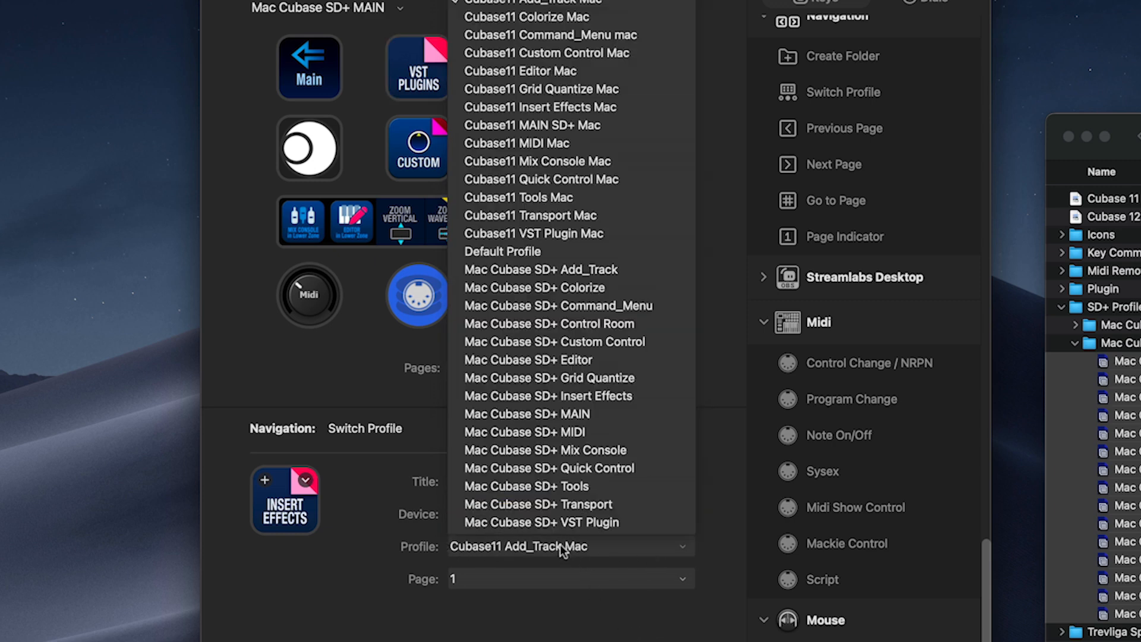
click(576, 396)
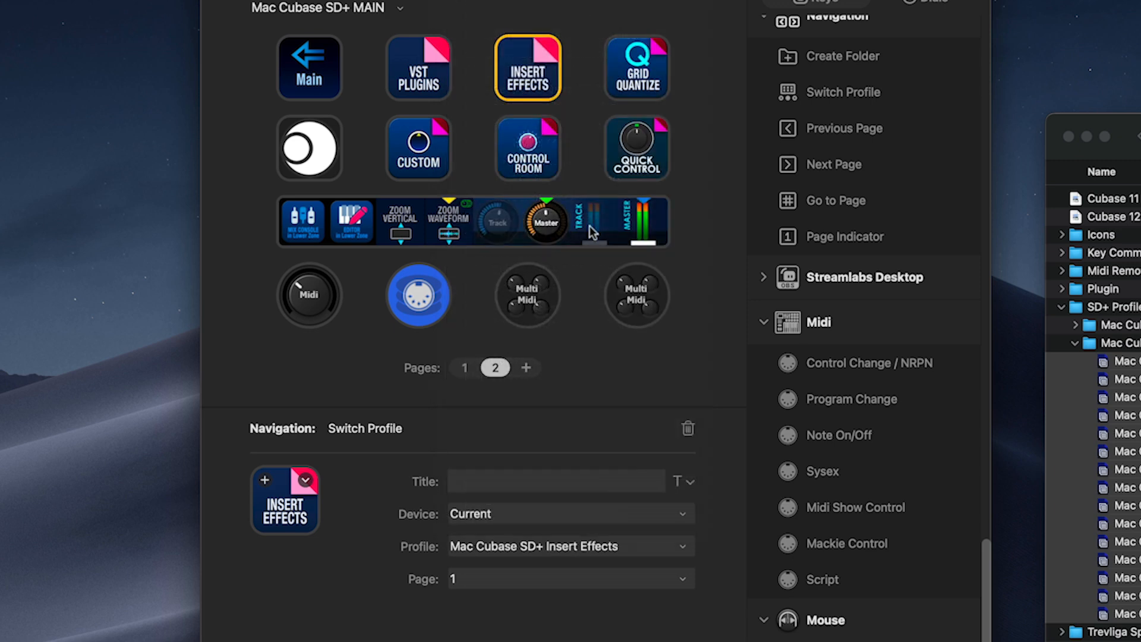
- Link the GRID QUANTIZE key to Mac Cubase SD+ Grid Quantize and the CUSTOM key to Mac Cubase SD+ Custom Control
click(635, 83)
click(556, 551)
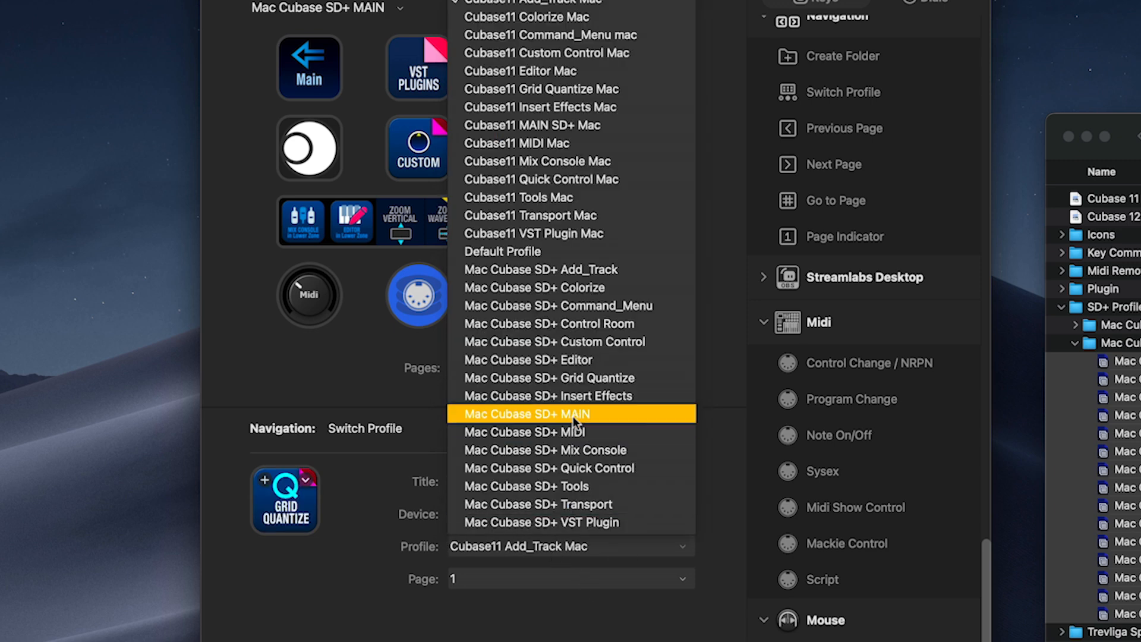
click(572, 378)
click(432, 146)
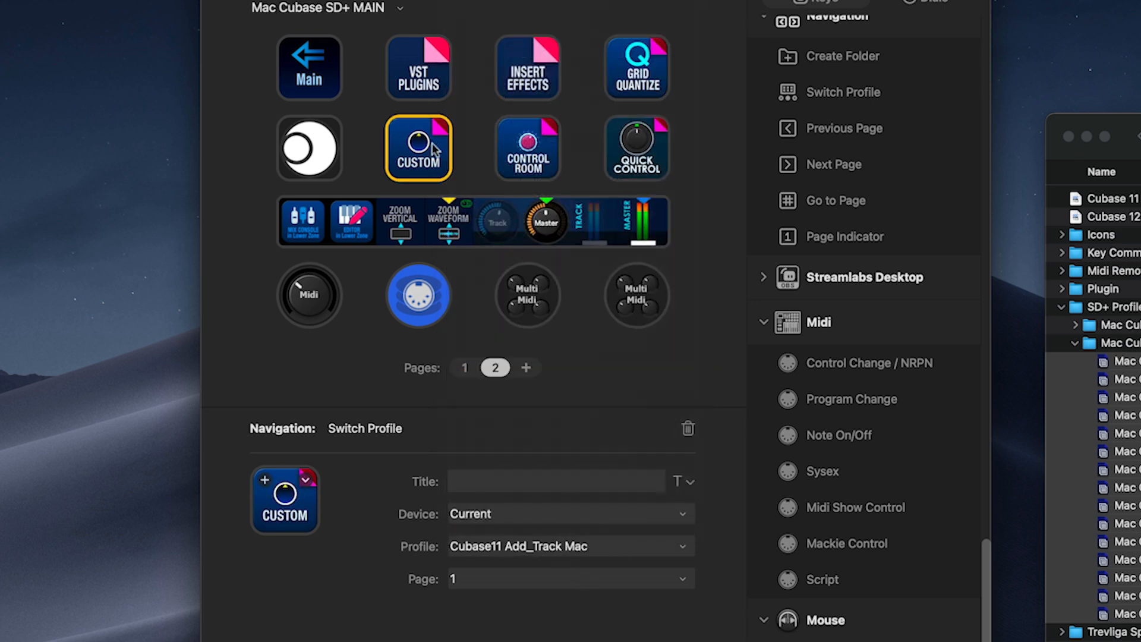
click(556, 548)
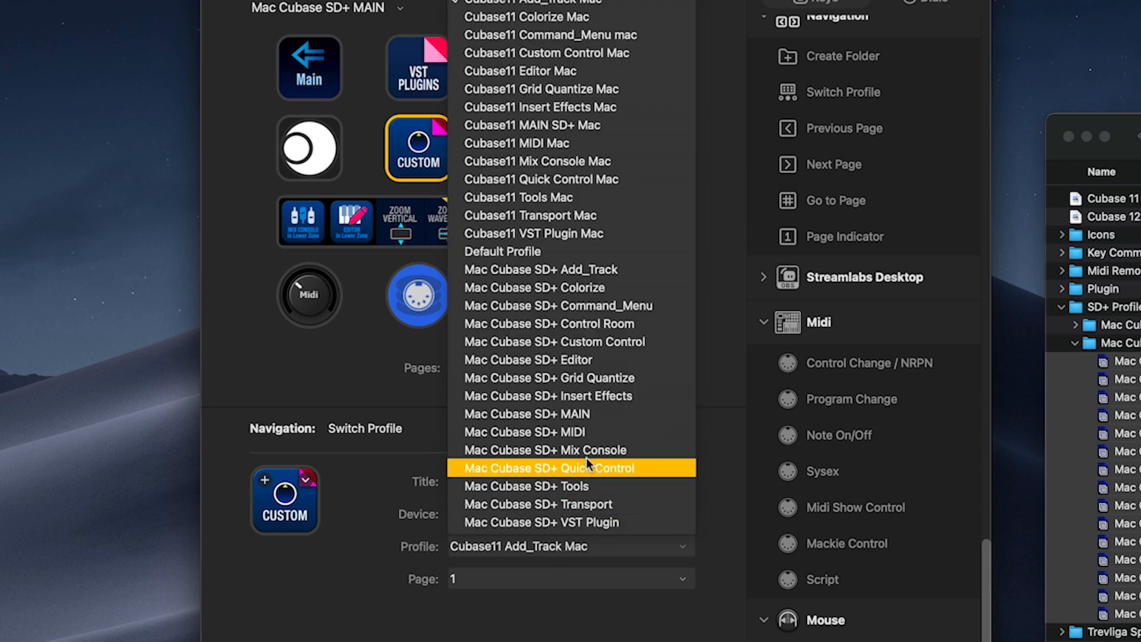
click(577, 343)
- Link the CONTROL ROOM key to Mac Cubase SD+ Control Room and the QUICK CONTROL key to Mac Cubase SD+ Quick Control
click(528, 149)
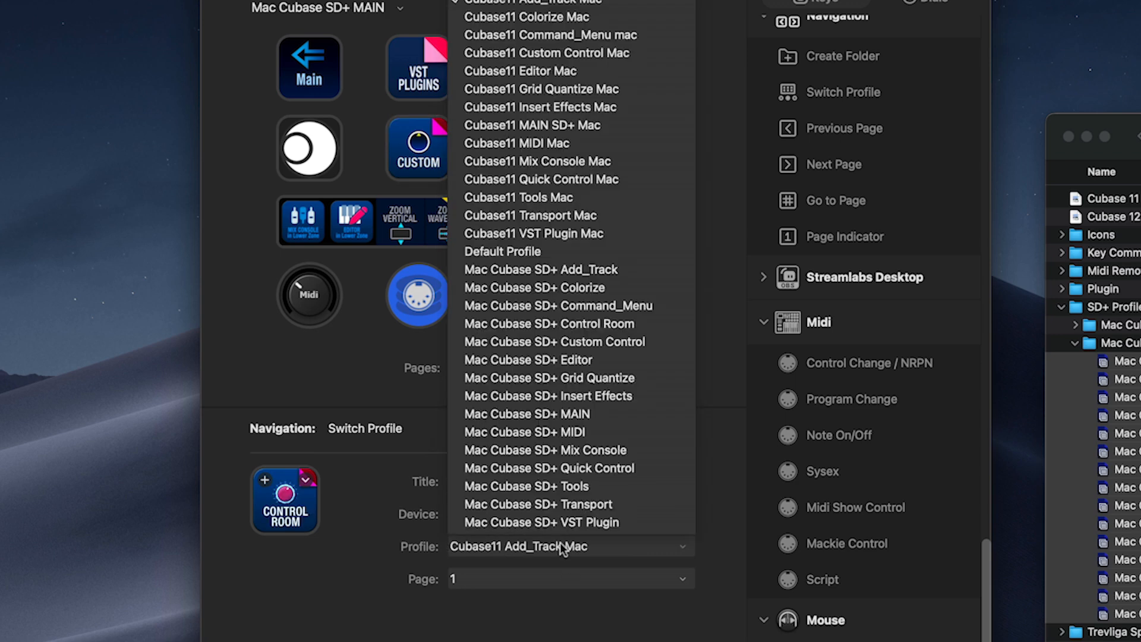
click(588, 325)
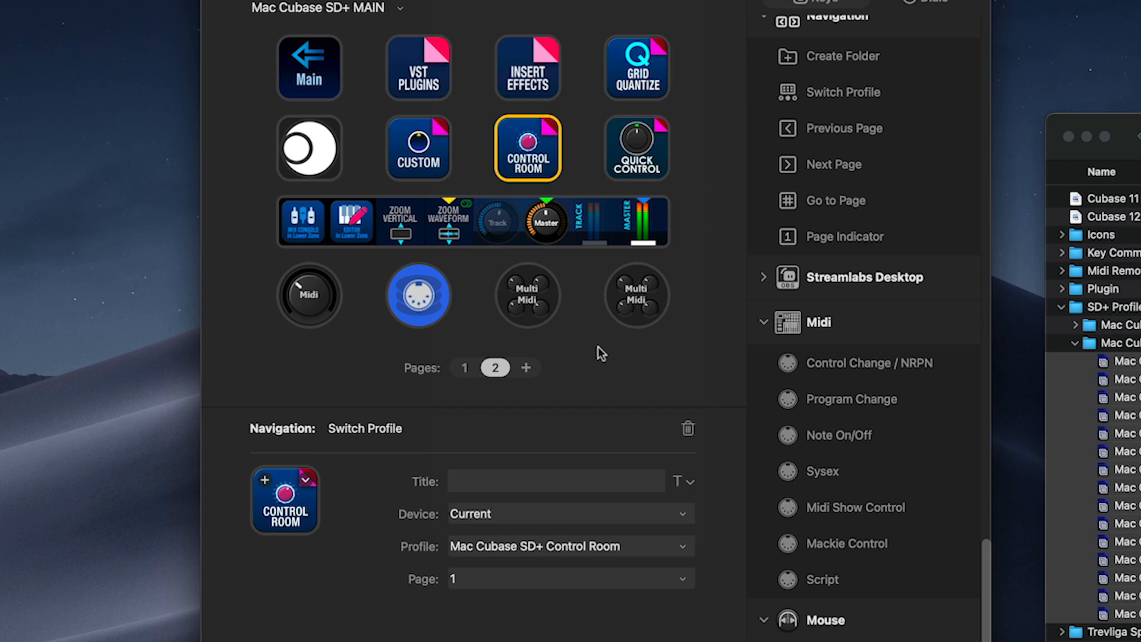
click(637, 152)
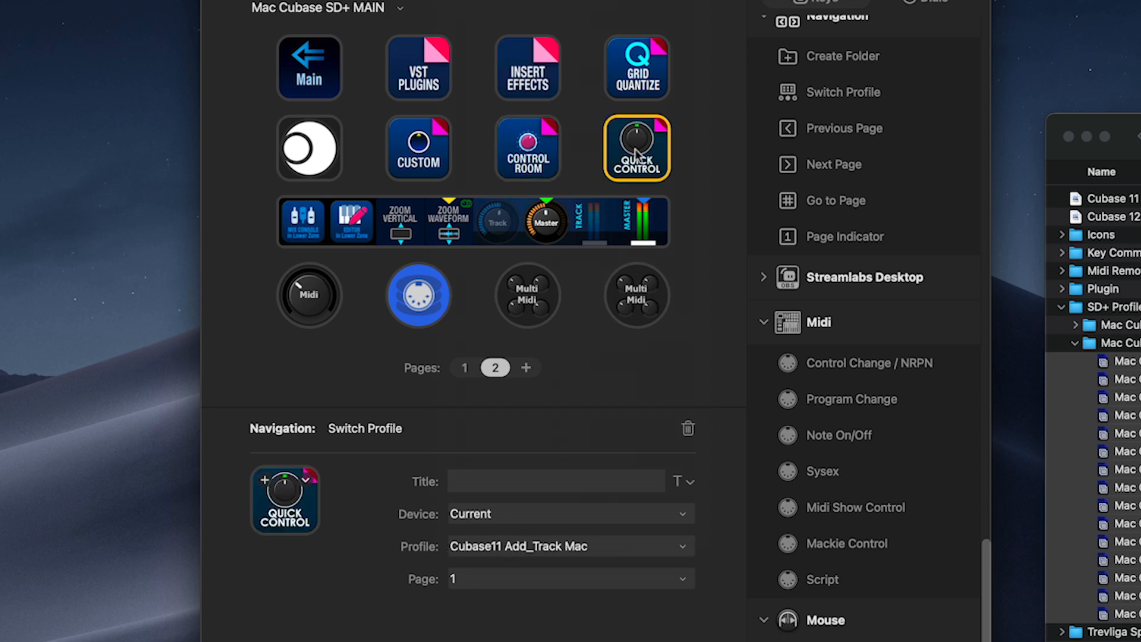
click(576, 546)
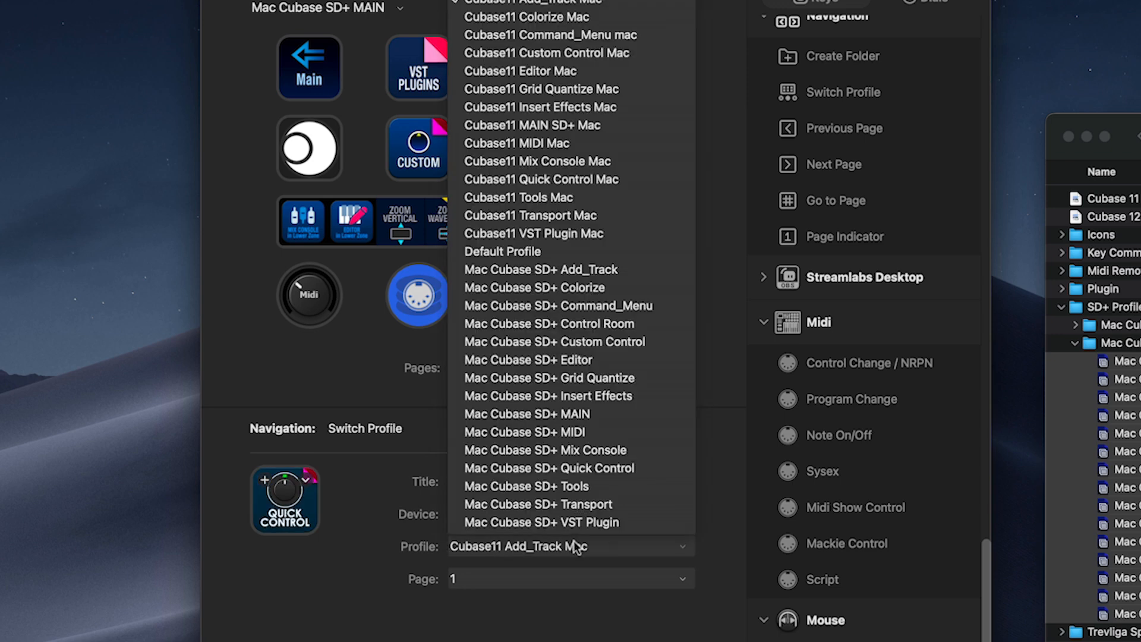
click(596, 467)
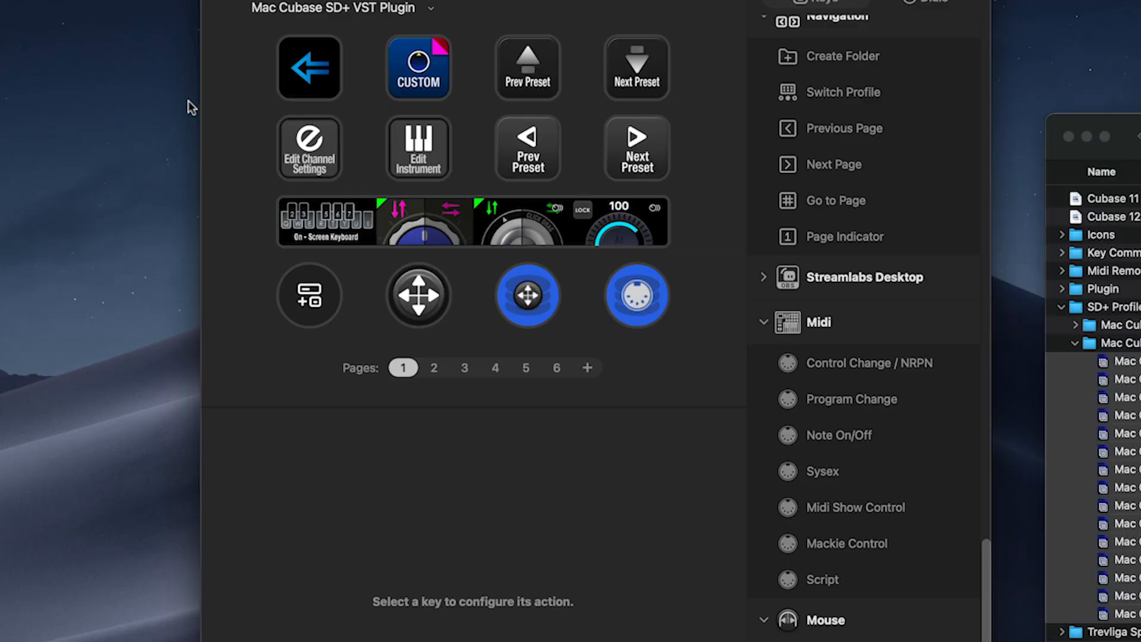
- In the Mac Cubase SD+ VST Plugin and Insert Effects profiles, link each back arrow key to Mac Cubase SD+ MAIN
click(329, 51)
click(560, 549)
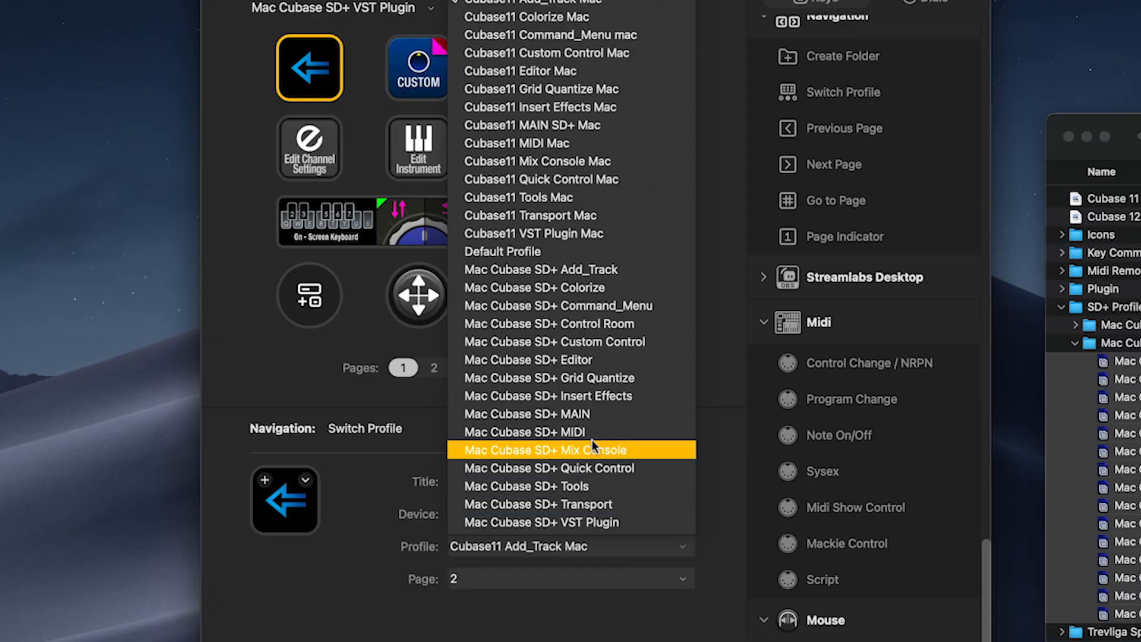
click(590, 413)
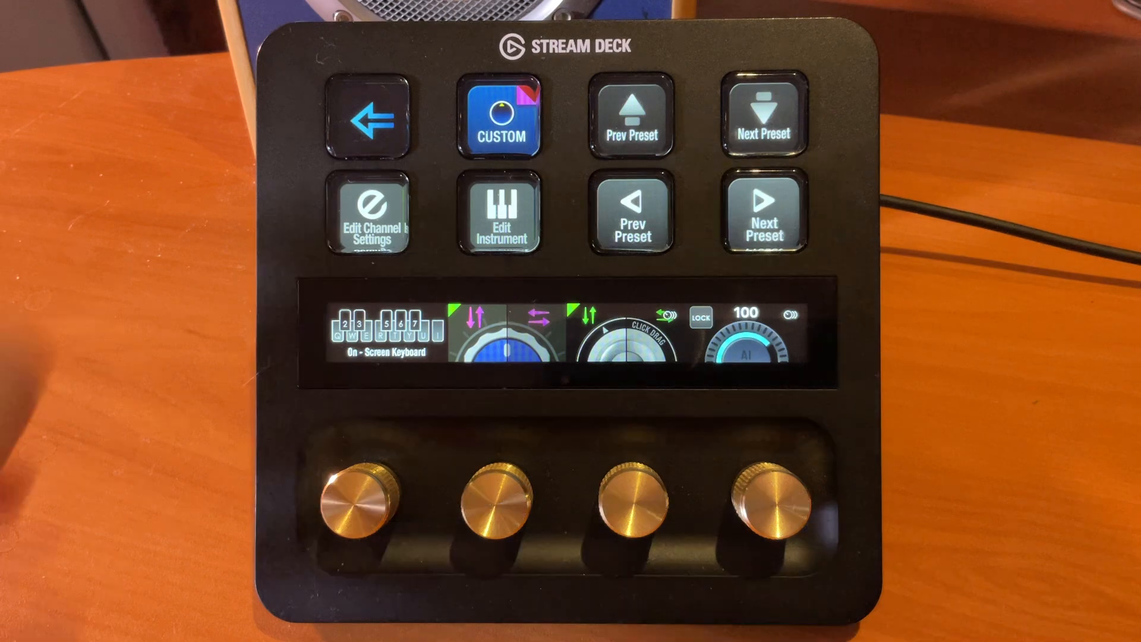
click(368, 116)
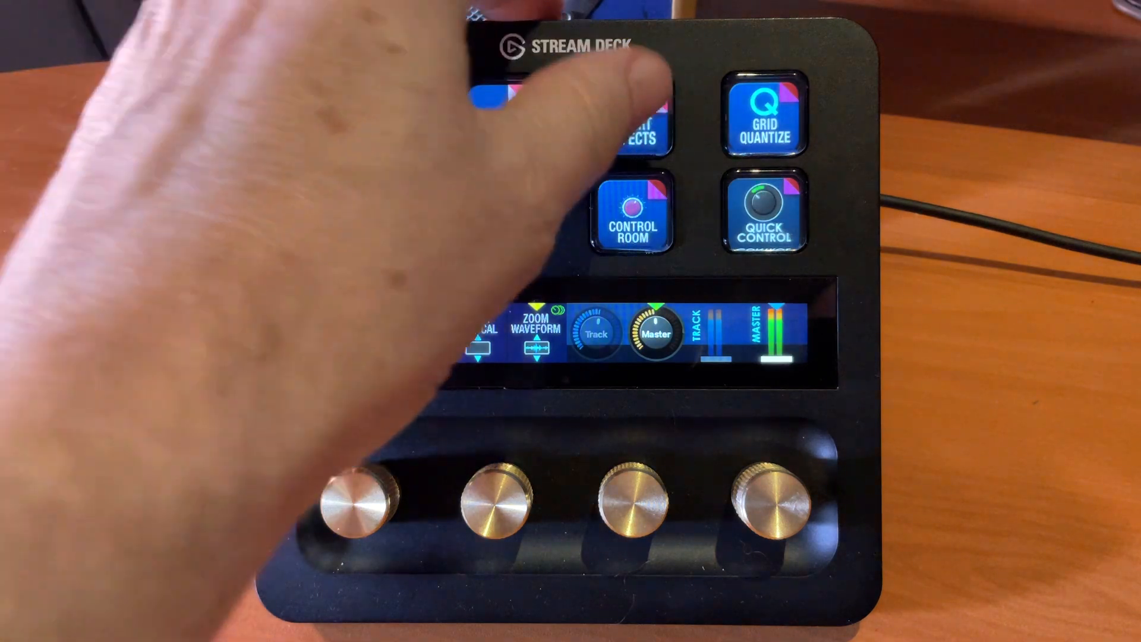
click(632, 116)
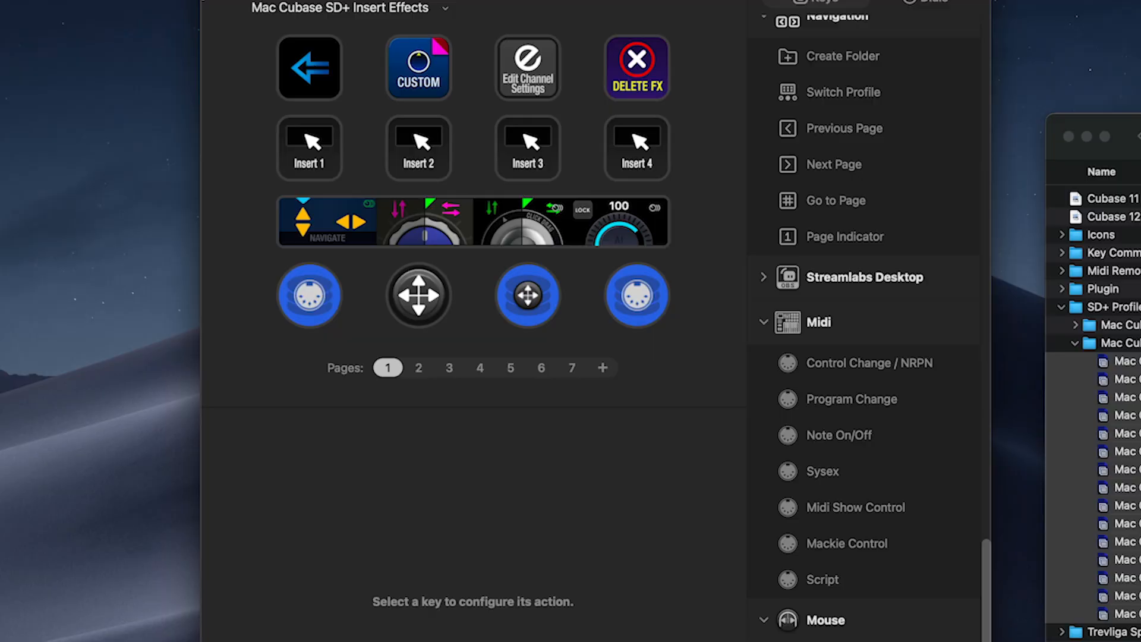
click(291, 77)
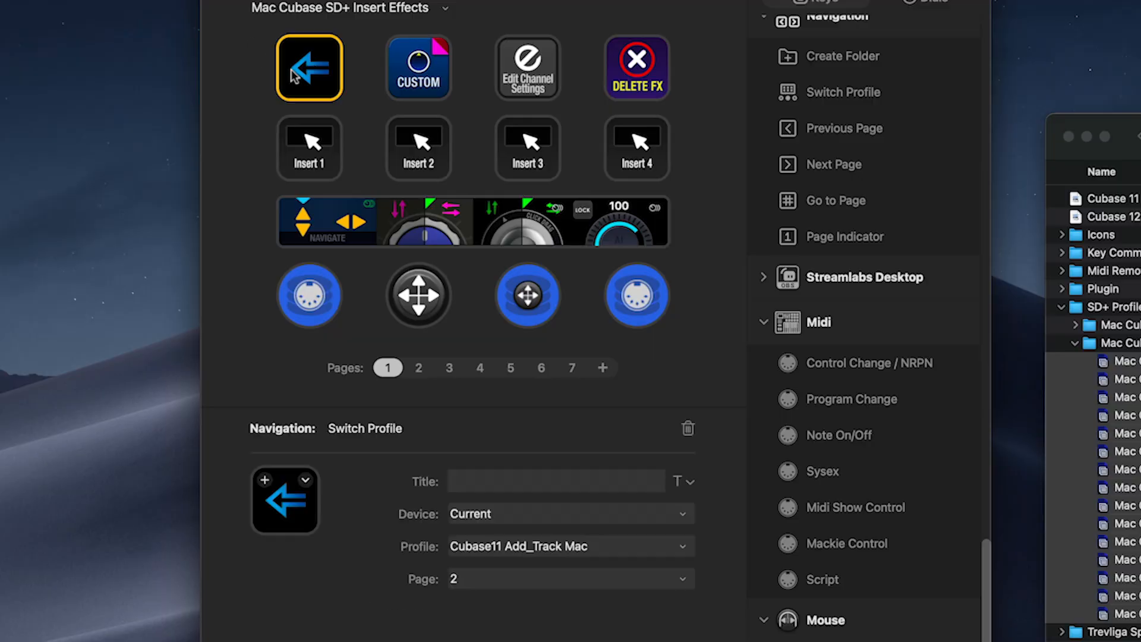
click(552, 546)
click(586, 414)
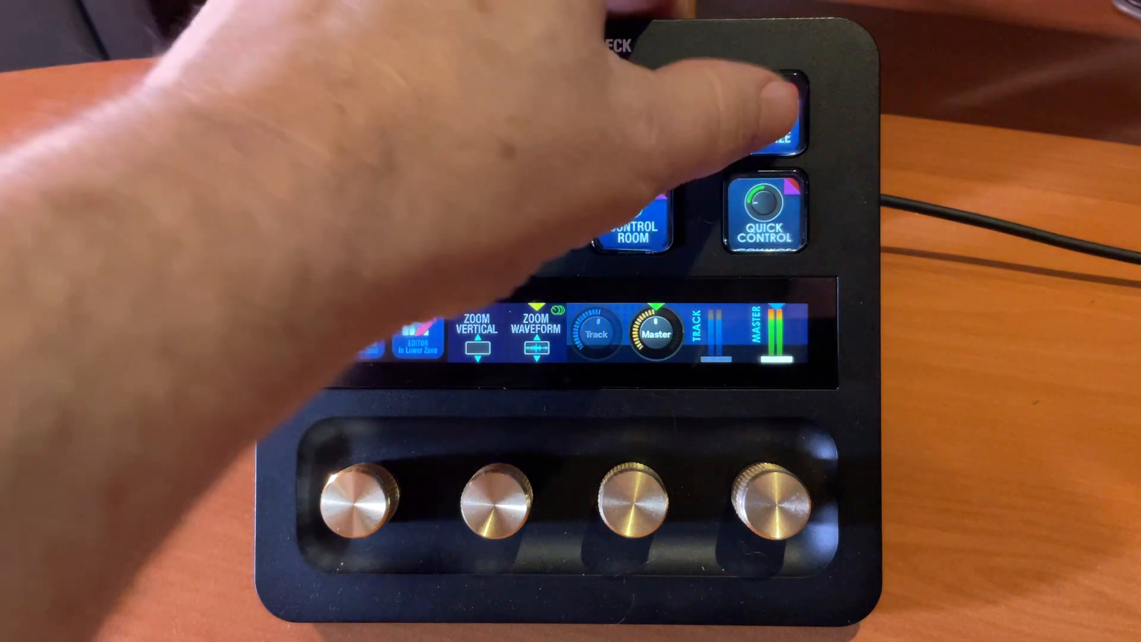
- In the Mac Cubase SD+ Grid Quantize and Custom Control profiles, link each back arrow key to Mac Cubase SD+ MAIN
click(769, 115)
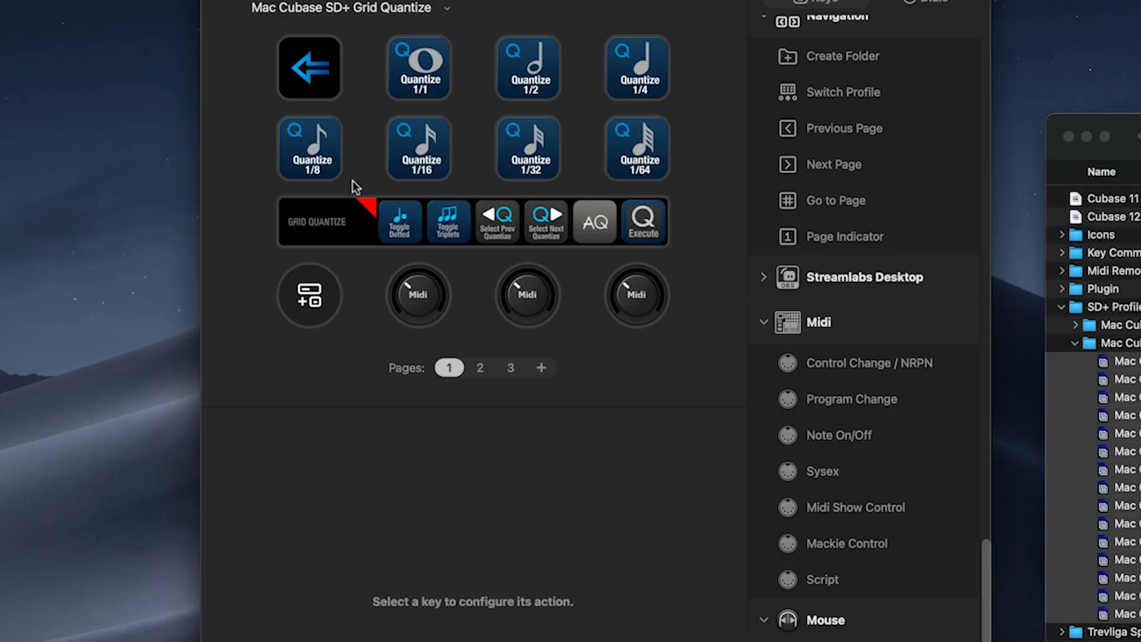
click(340, 60)
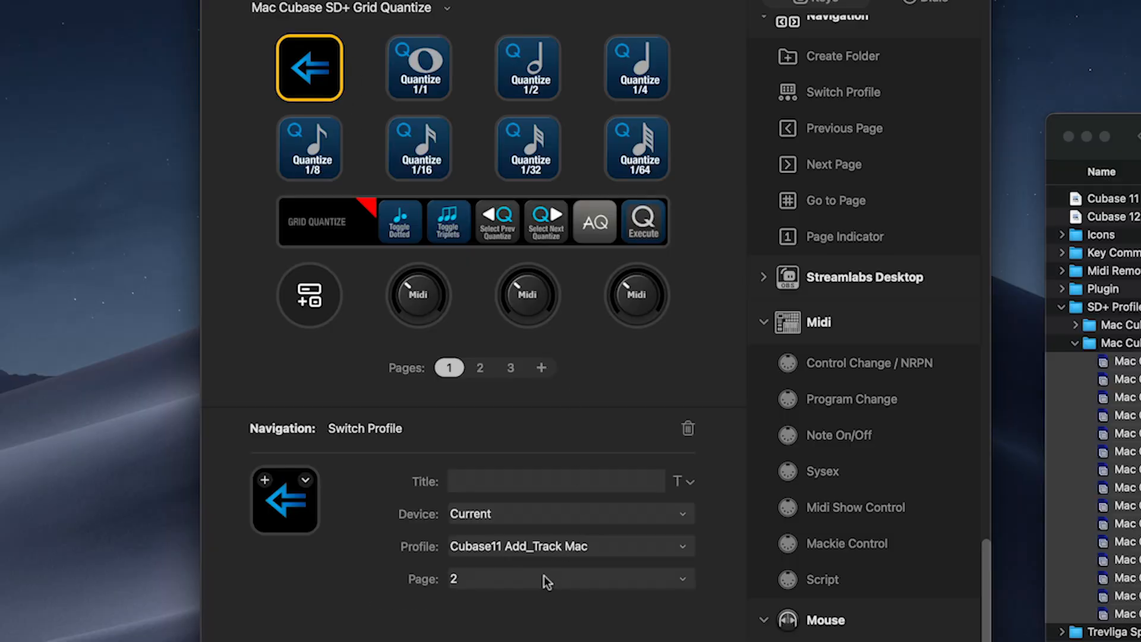
click(533, 550)
click(568, 413)
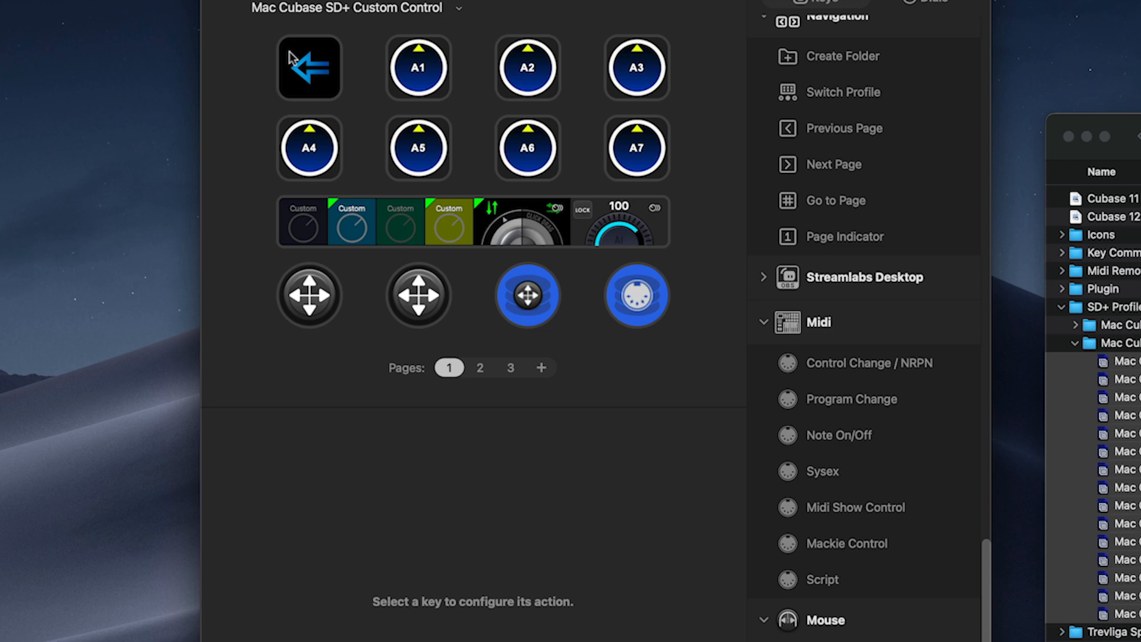
click(291, 60)
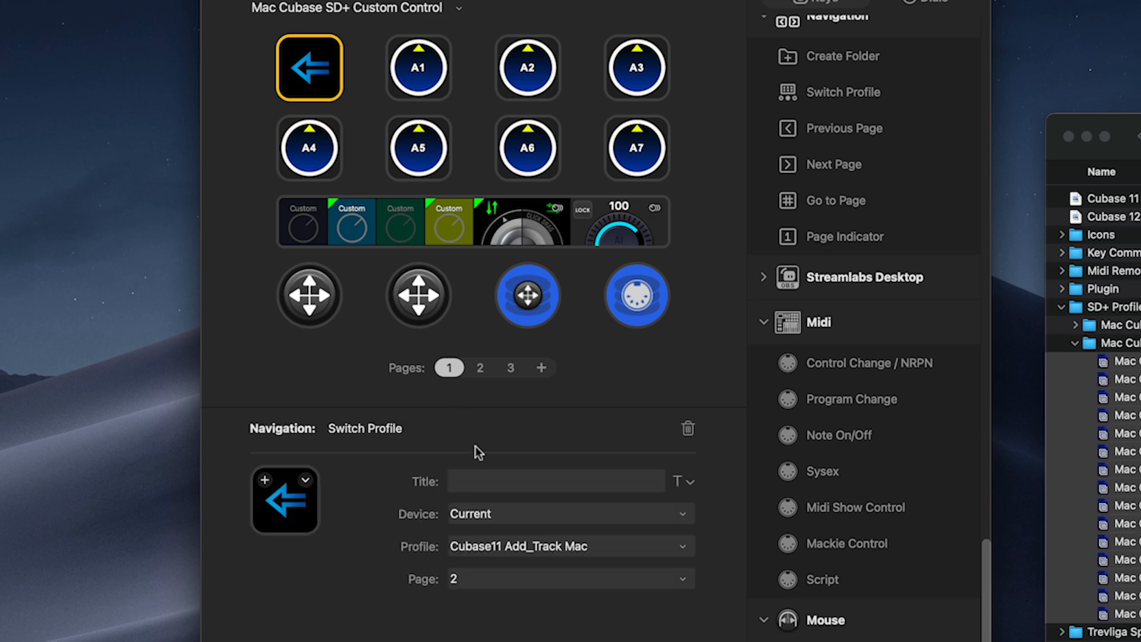
click(536, 548)
click(535, 431)
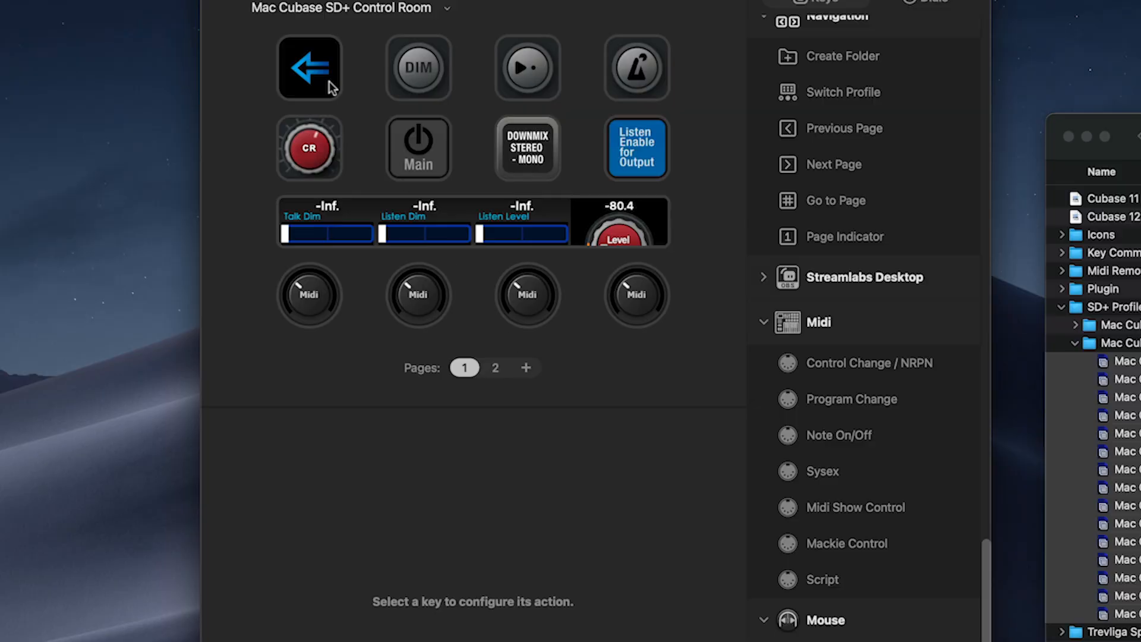
- In the Mac Cubase SD+ Control Room profile, link the back arrow key to Mac Cubase SD+ MAIN
click(329, 81)
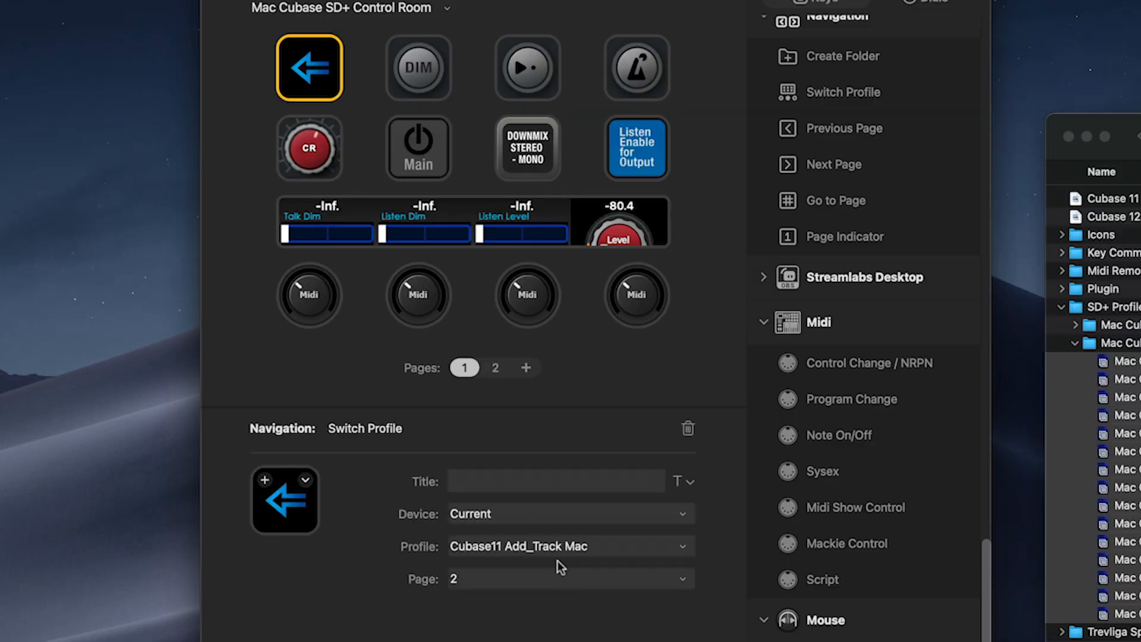
click(545, 542)
click(582, 413)
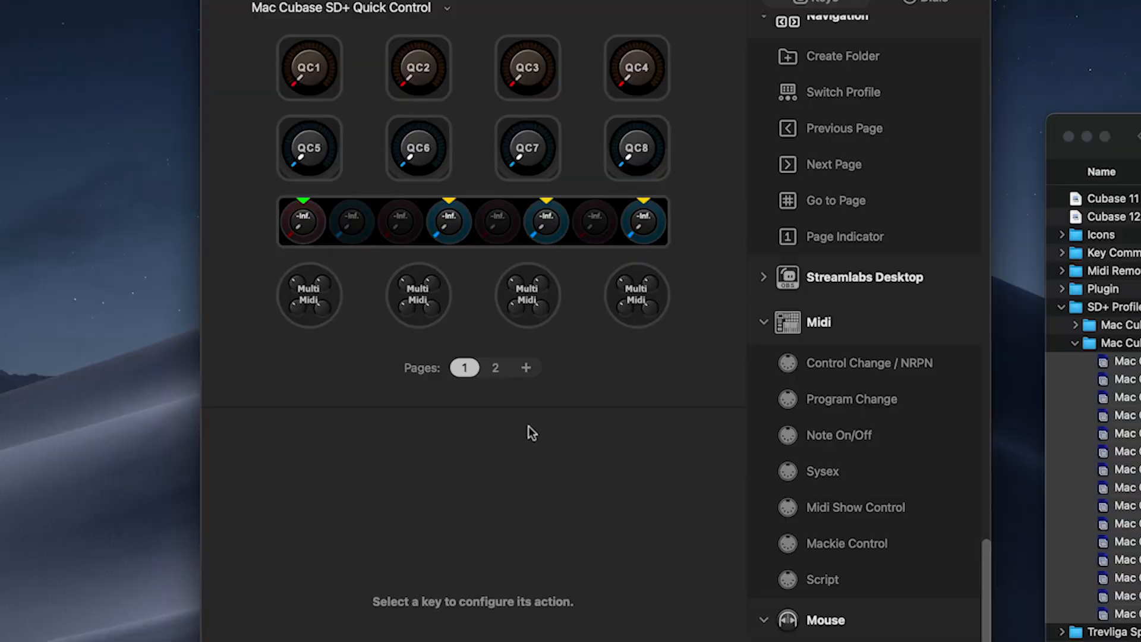
- On page 2 of the Mac Cubase SD+ Quick Control profile, relink the back arrow key to the main profile
click(496, 368)
click(311, 61)
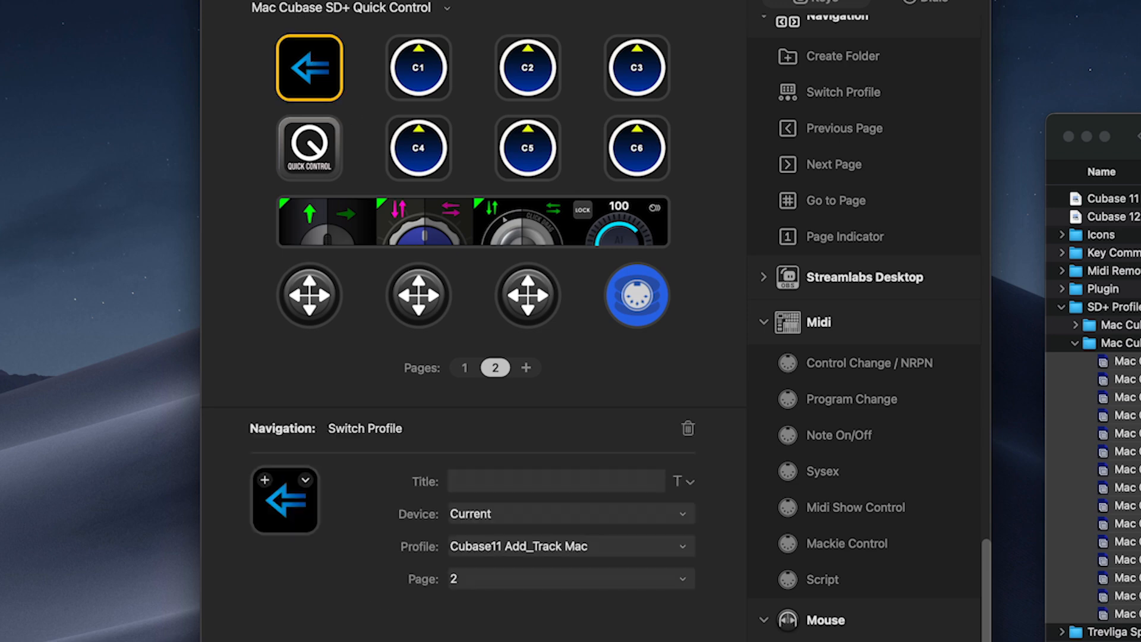
click(573, 549)
click(606, 412)
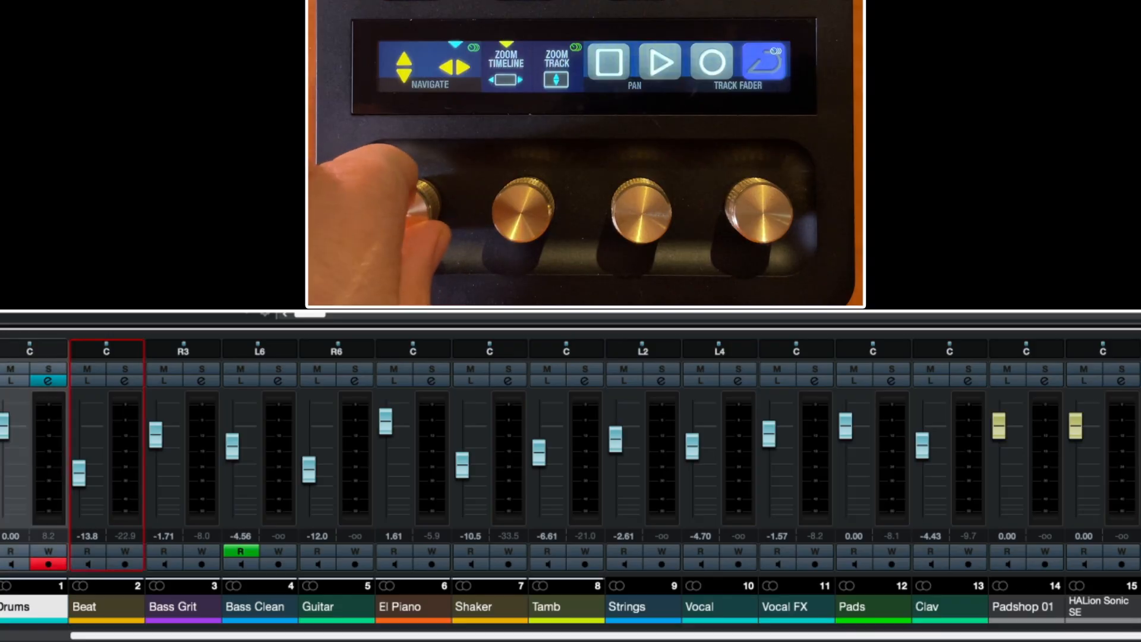
- Move the MixConsole channel selection forward to the Strings channel and back to the Beat channel
key(Right)
key(Right)
key(Right)
key(Right)
key(Right)
key(Right)
key(Right)
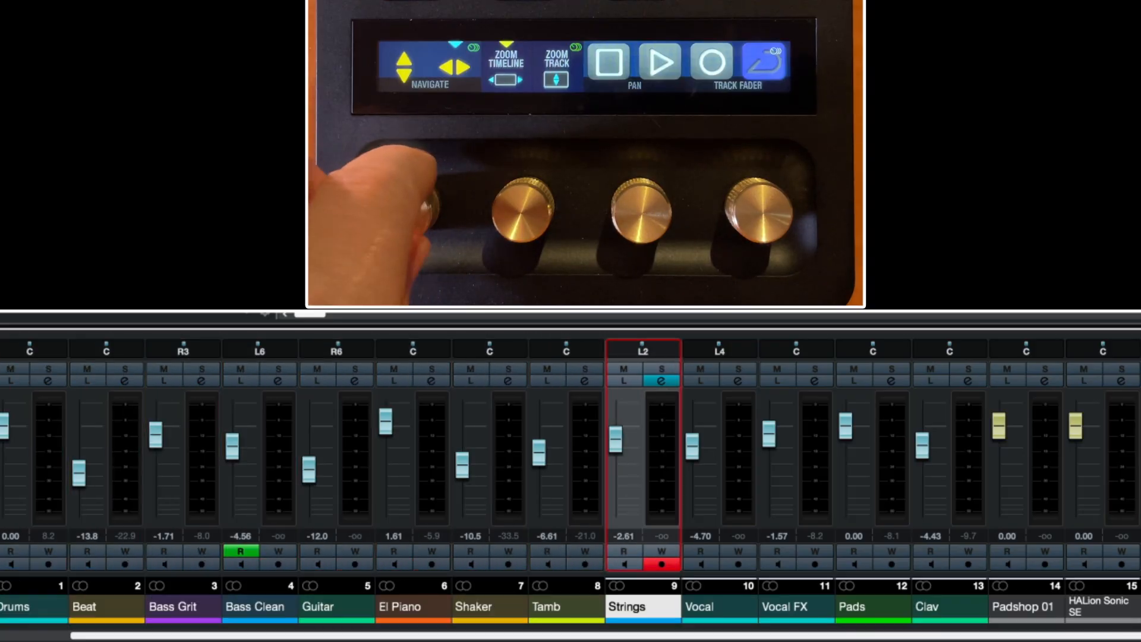
key(Left)
key(Left)
key(Left)
key(Left)
key(Left)
key(Left)
key(Left)
key(Left)
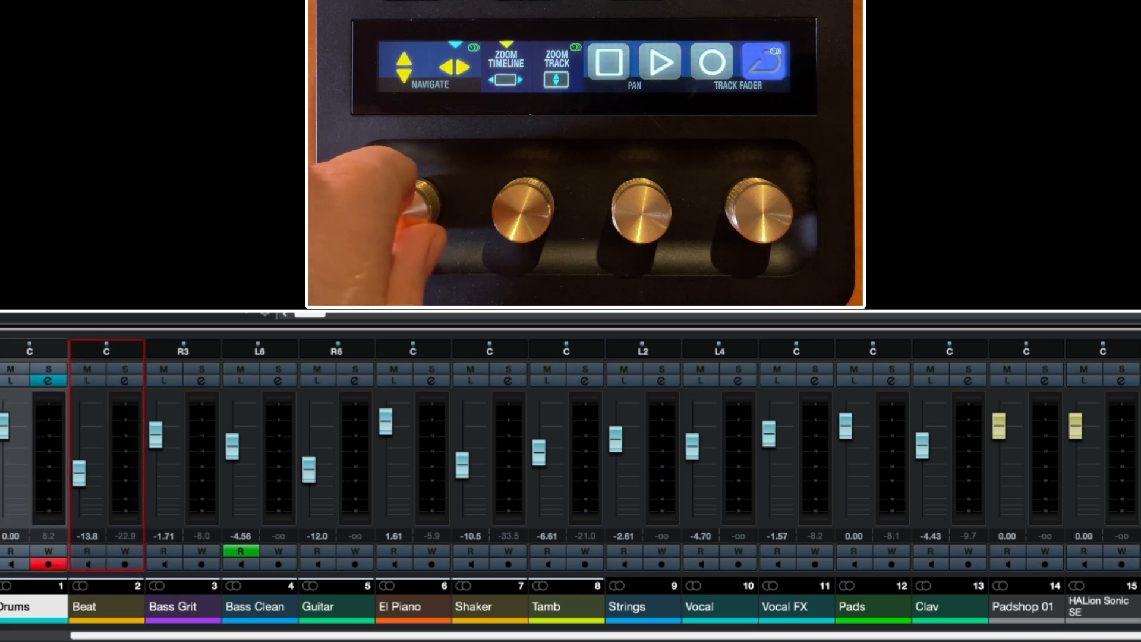
- Move the MixConsole channel selection forward again to Strings and back to the Bass Clean channel
key(Right)
key(Right)
key(Right)
key(Right)
key(Right)
key(Right)
key(Right)
key(Right)
key(Right)
key(Left)
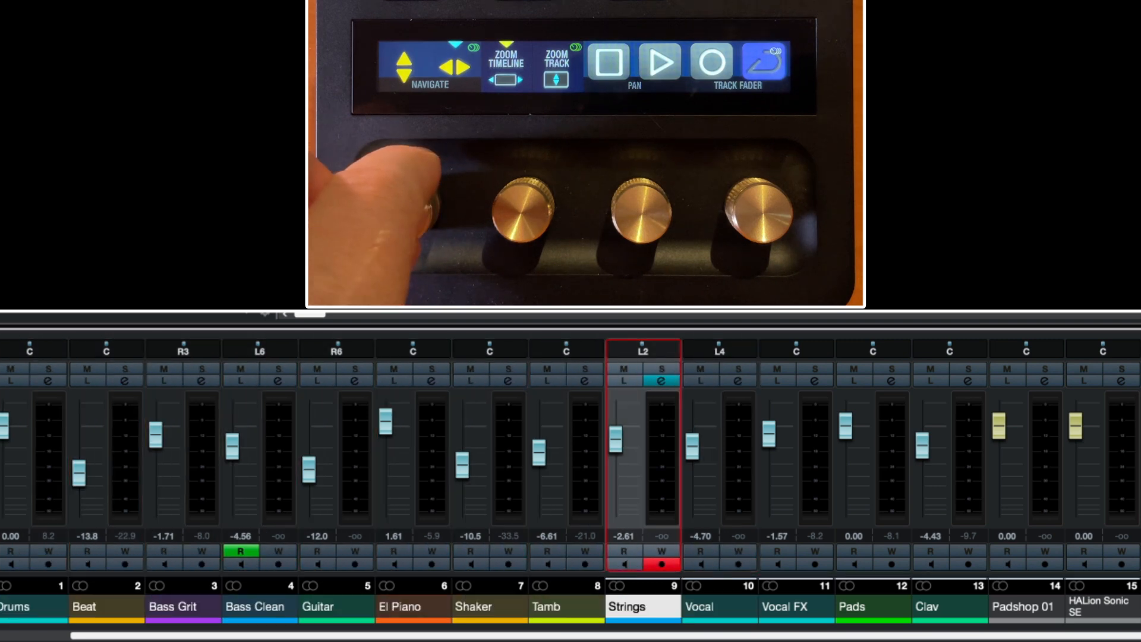
key(Left)
key(Left)
key(Left)
key(Left)
key(Left)
key(Left)
key(Right)
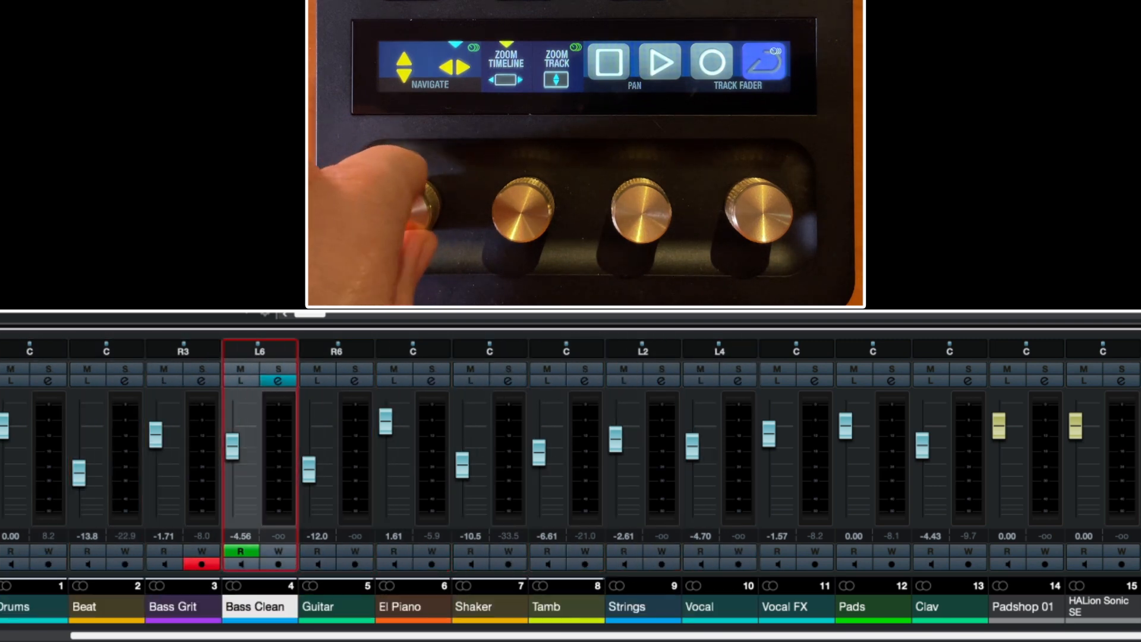
- Step back and forth through the MixConsole channels, stop on El Piano, and switch focus to the project's track area
key(Right)
key(Right)
key(Right)
key(Right)
key(Right)
key(Left)
key(Left)
key(Left)
key(Left)
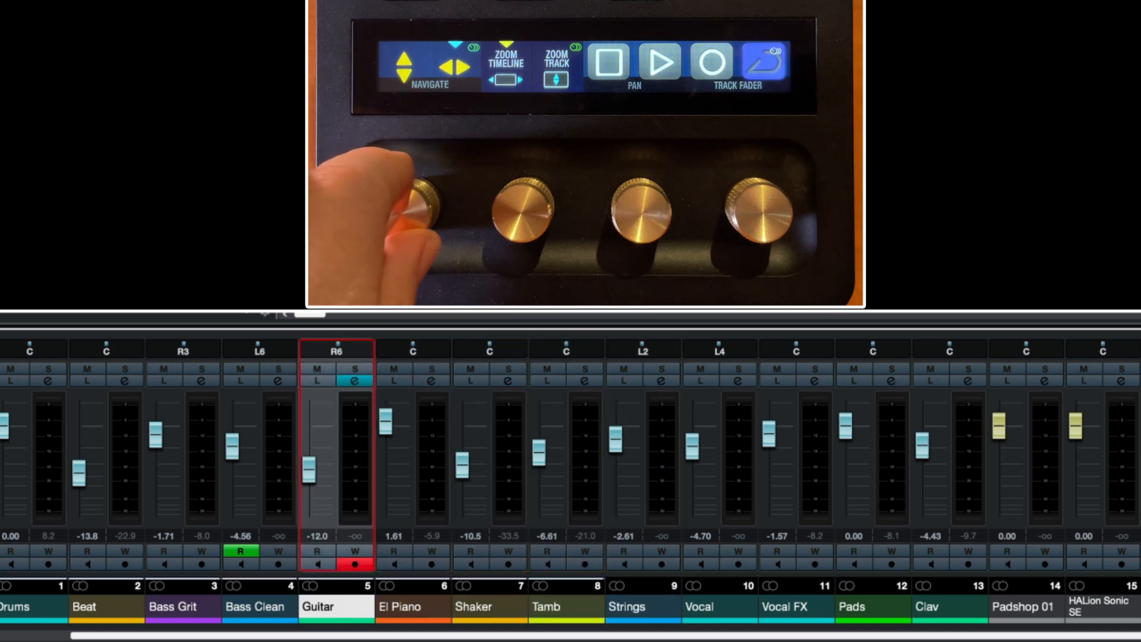
key(Left)
key(Right)
key(Right)
key(Right)
key(Right)
key(Left)
key(Left)
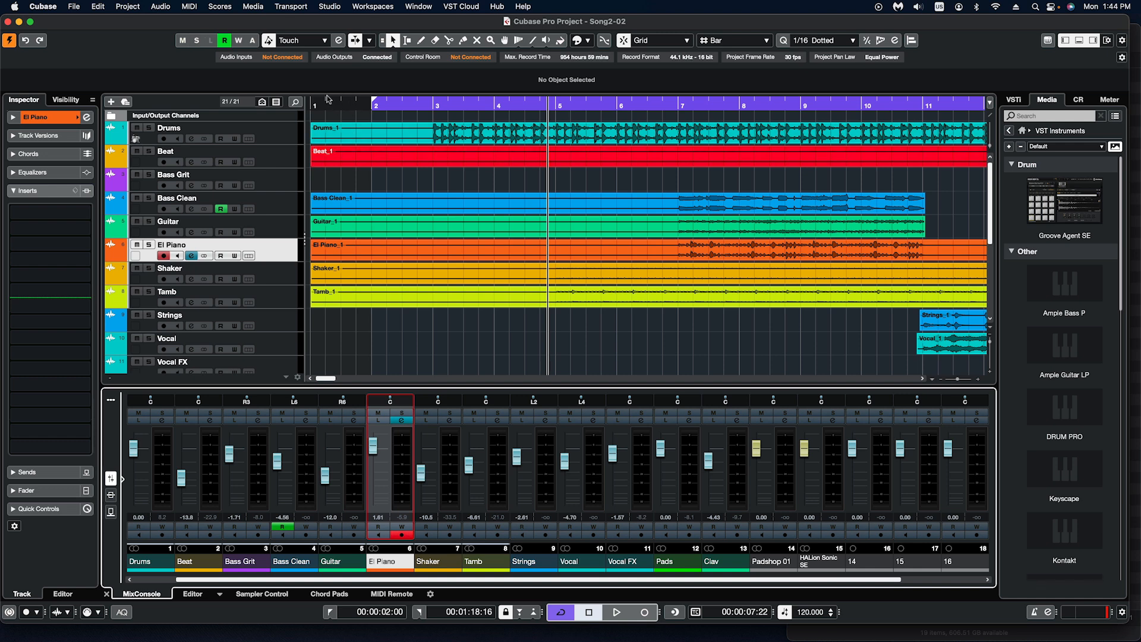
click(326, 93)
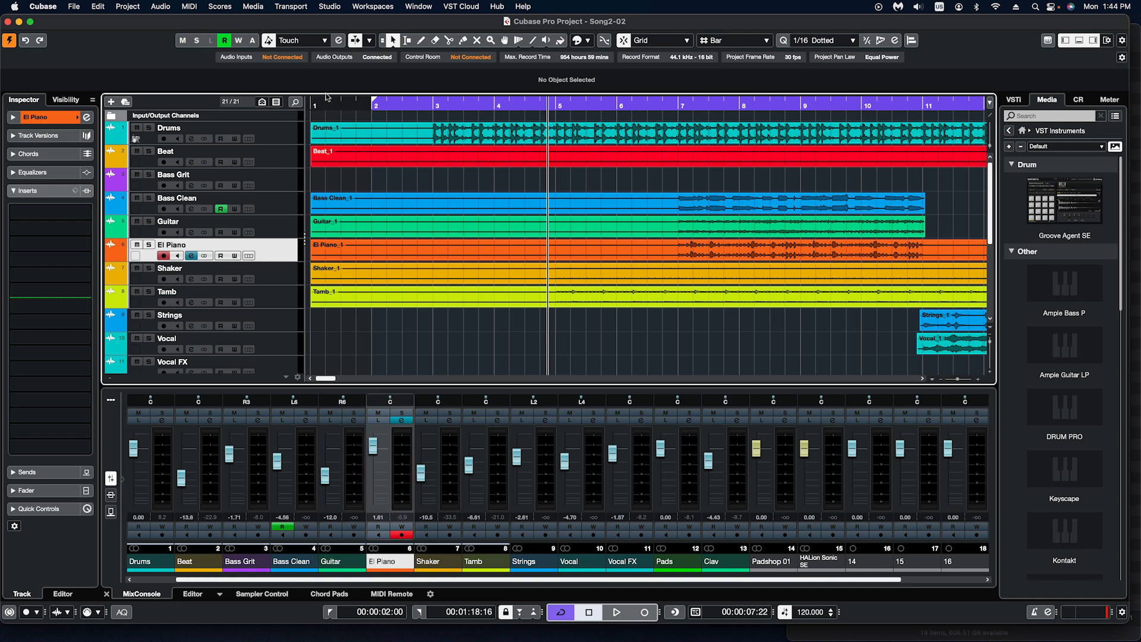